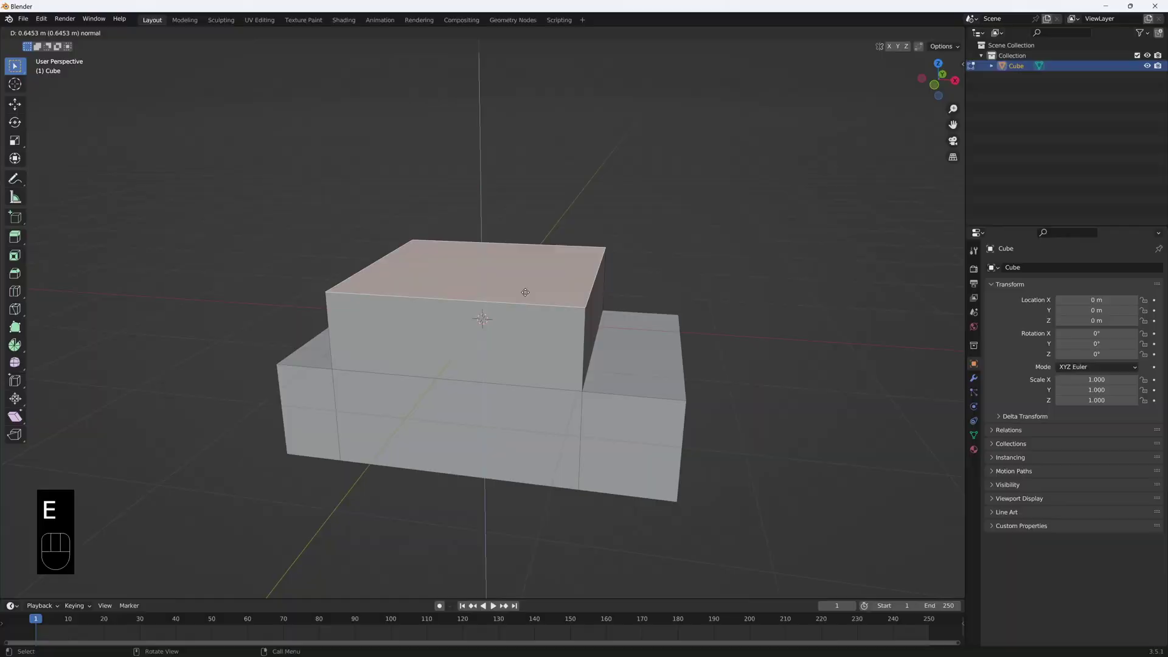
Taper the raised cabin's top face and shift it into place, then open Preferences for add-ons
{"action": "left_click", "coordinate": [525, 292]}
{"action": "key", "text": "s"}
{"action": "key", "text": "g"}
{"action": "left_click", "coordinate": [608, 409]}
{"action": "middle_click_drag", "start_coordinate": [608, 409], "coordinate": [588, 390]}
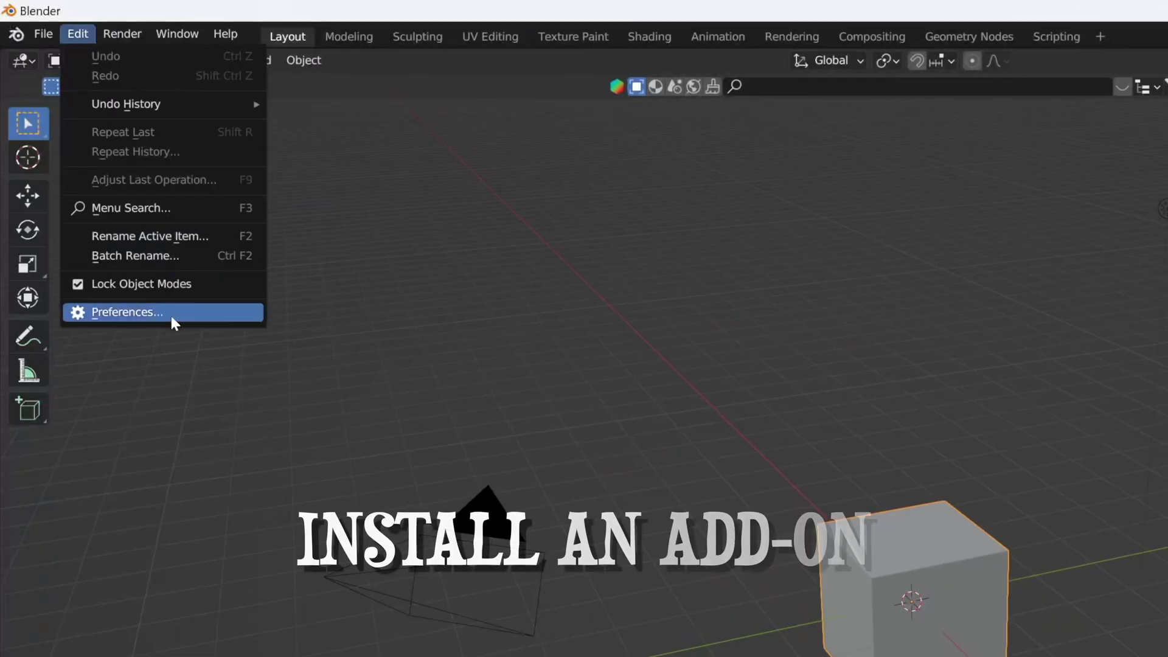
{"action": "left_click", "coordinate": [170, 311]}
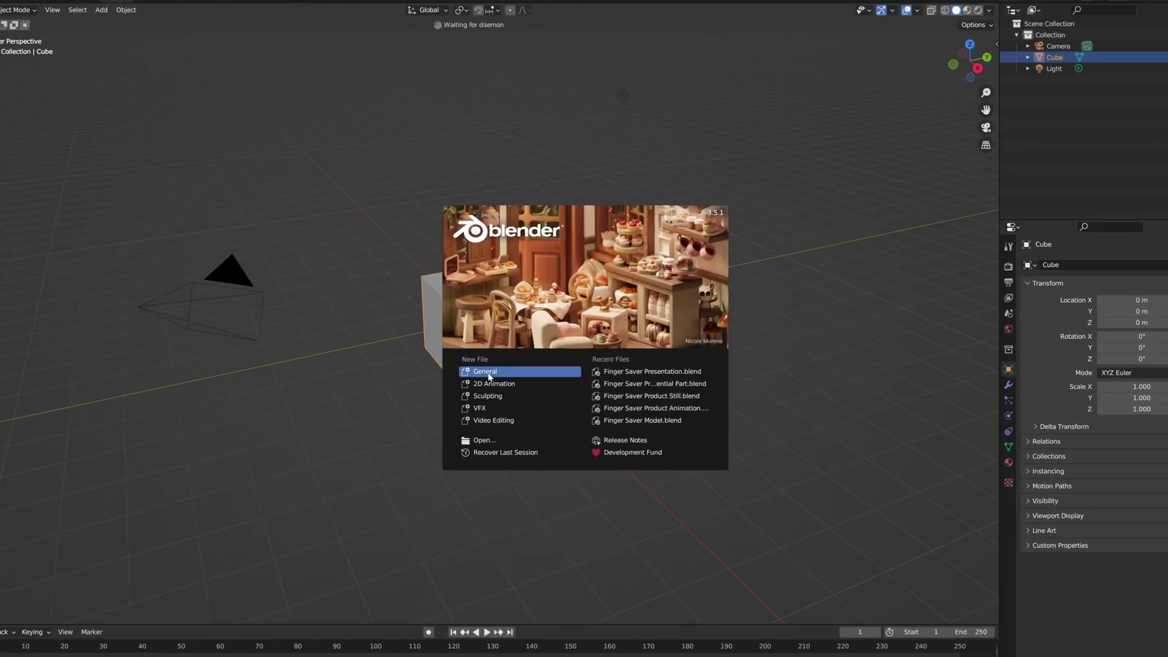
Start a new General file and orbit around the default cube
{"action": "left_click", "coordinate": [485, 372]}
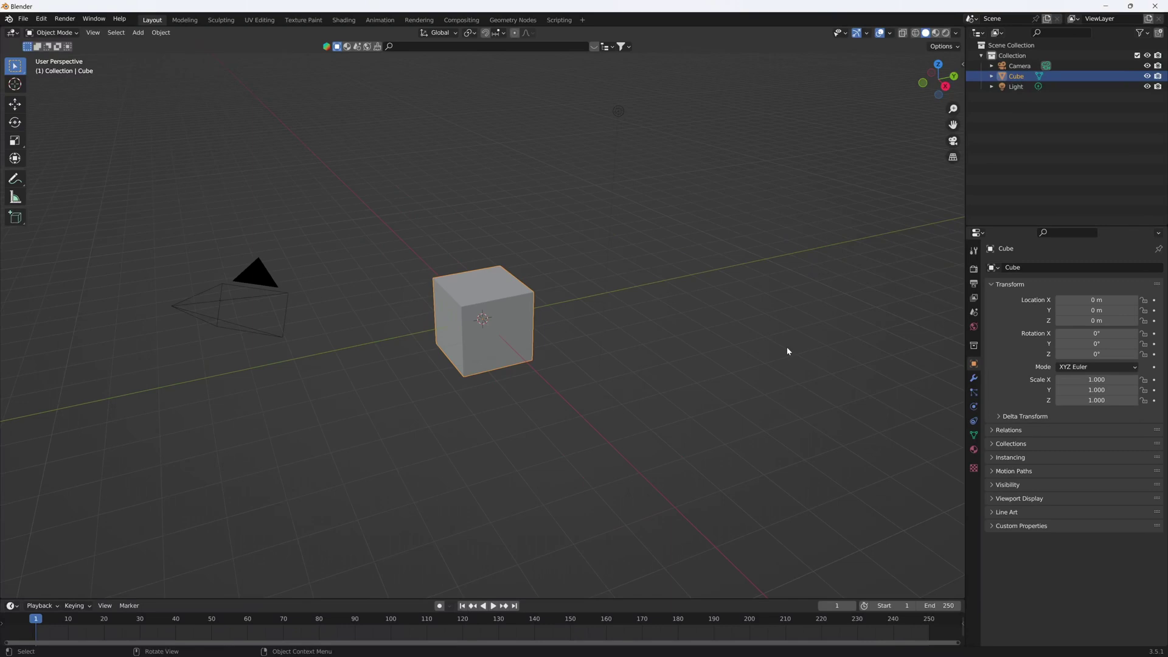
{"action": "middle_click_drag", "start_coordinate": [787, 351], "coordinate": [623, 344]}
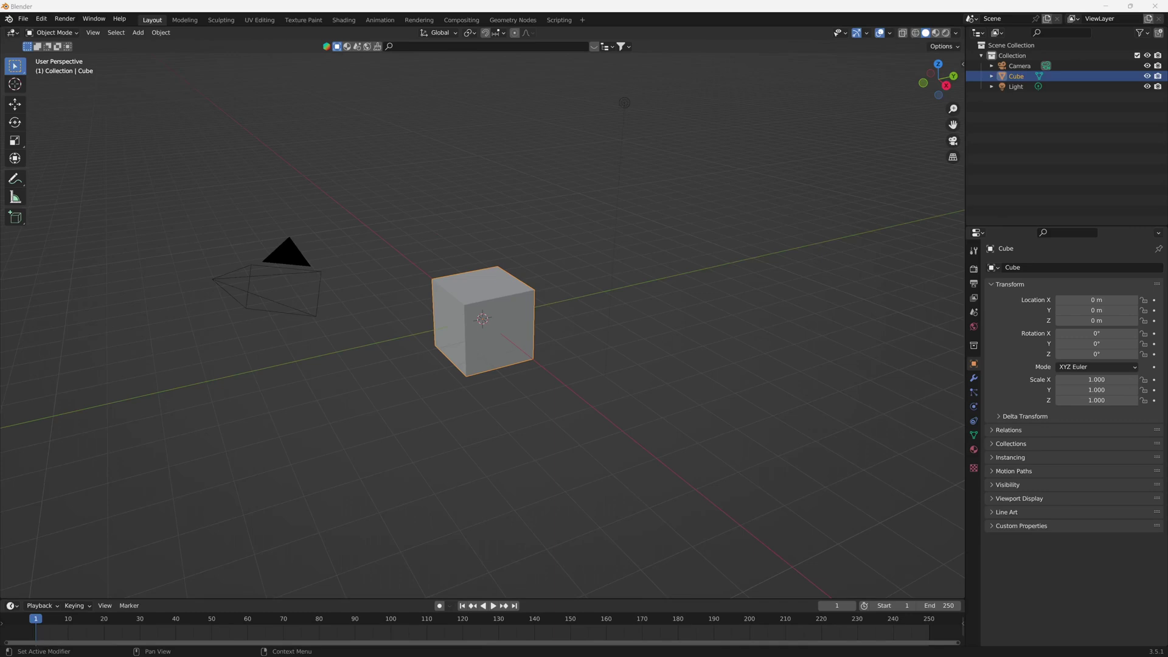
{"action": "middle_click_drag", "start_coordinate": [623, 343], "coordinate": [548, 341]}
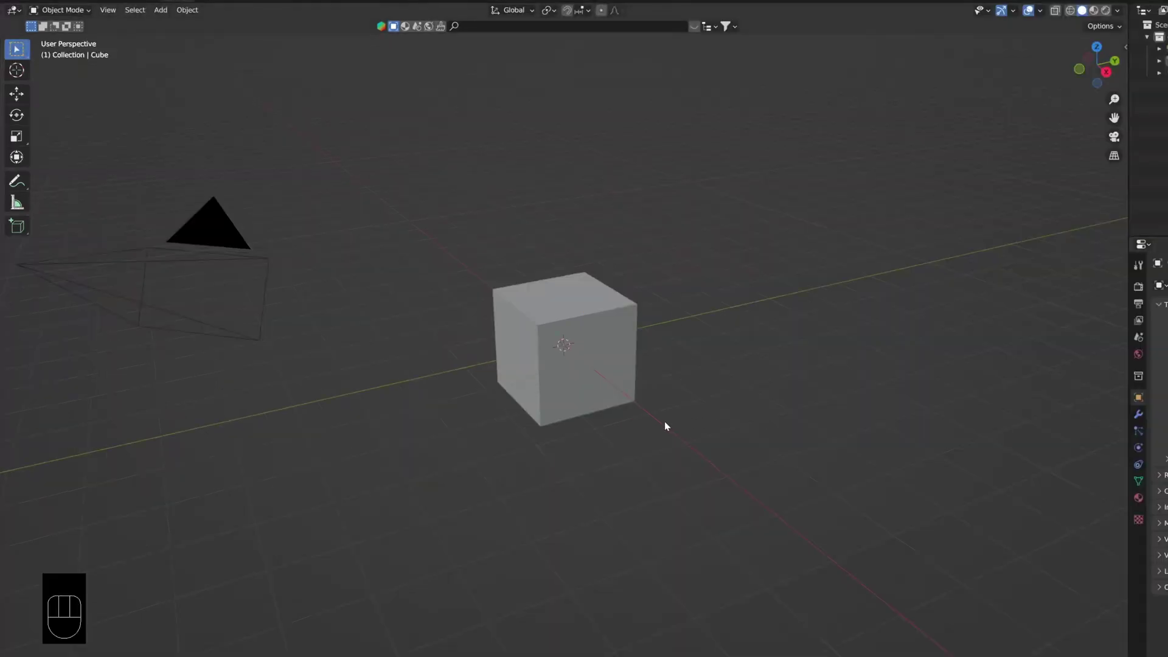
{"action": "mouse_move", "coordinate": [665, 425]}
{"action": "middle_mouse_down"}
{"action": "mouse_move", "coordinate": [706, 412]}
{"action": "mouse_move", "coordinate": [652, 433]}
{"action": "mouse_move", "coordinate": [683, 425]}
{"action": "mouse_move", "coordinate": [674, 429]}
{"action": "middle_mouse_up"}
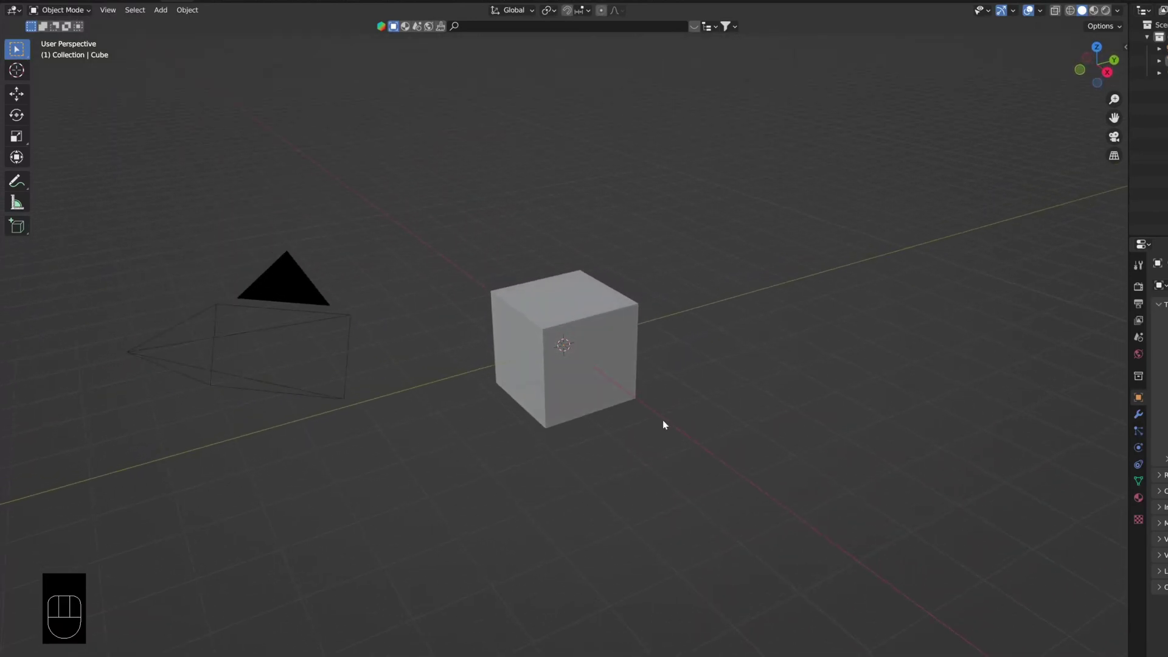
{"action": "middle_click_drag", "start_coordinate": [681, 386], "coordinate": [680, 351], "text": "shift"}
{"action": "scroll", "coordinate": [663, 359], "scroll_direction": "down", "scroll_amount": 5}
{"action": "scroll", "coordinate": [605, 365], "scroll_direction": "up", "scroll_amount": 7}
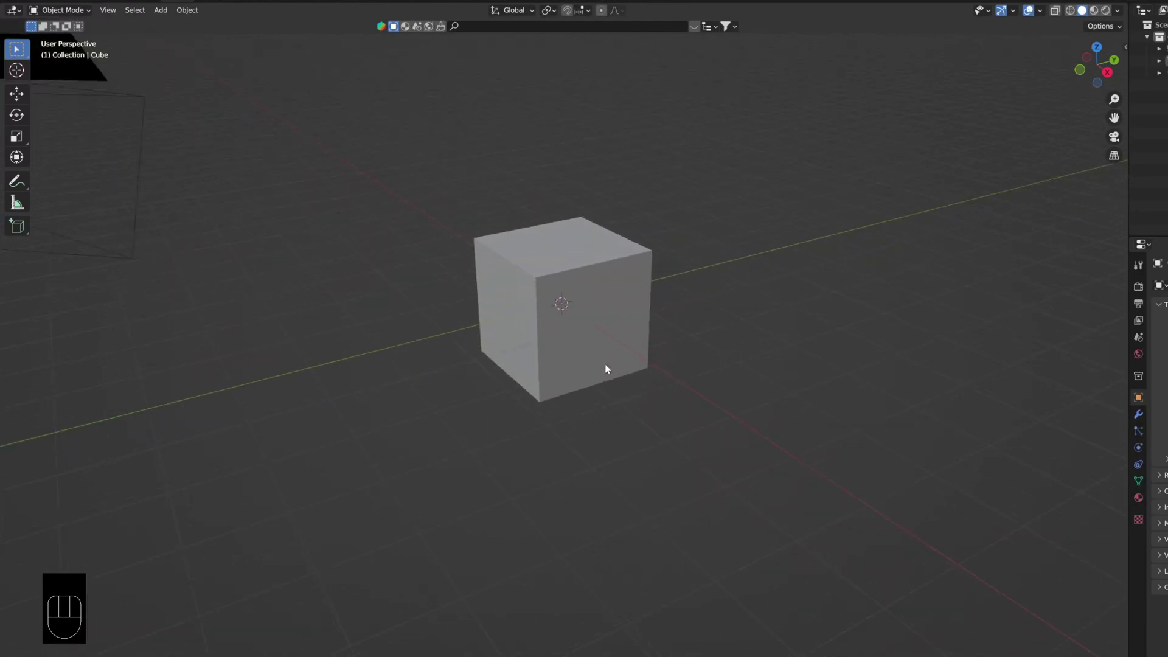
{"action": "scroll", "coordinate": [604, 359], "scroll_direction": "down", "scroll_amount": 4}
{"action": "scroll", "coordinate": [685, 359], "scroll_direction": "up", "scroll_amount": 3}
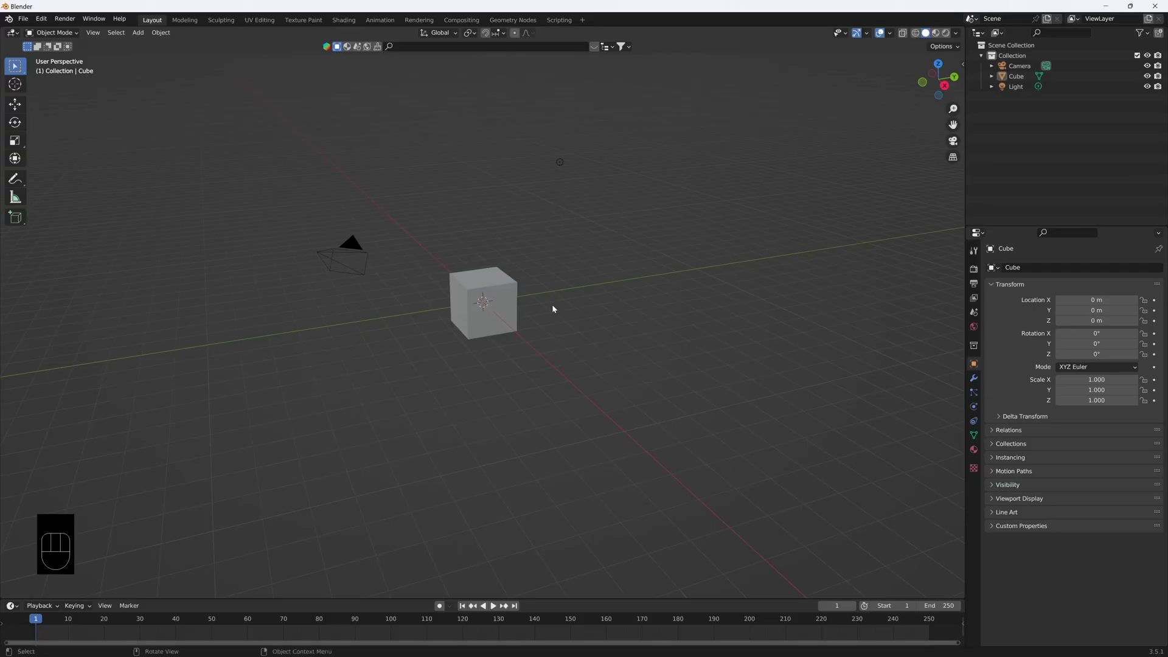
{"action": "key", "text": "F12"}
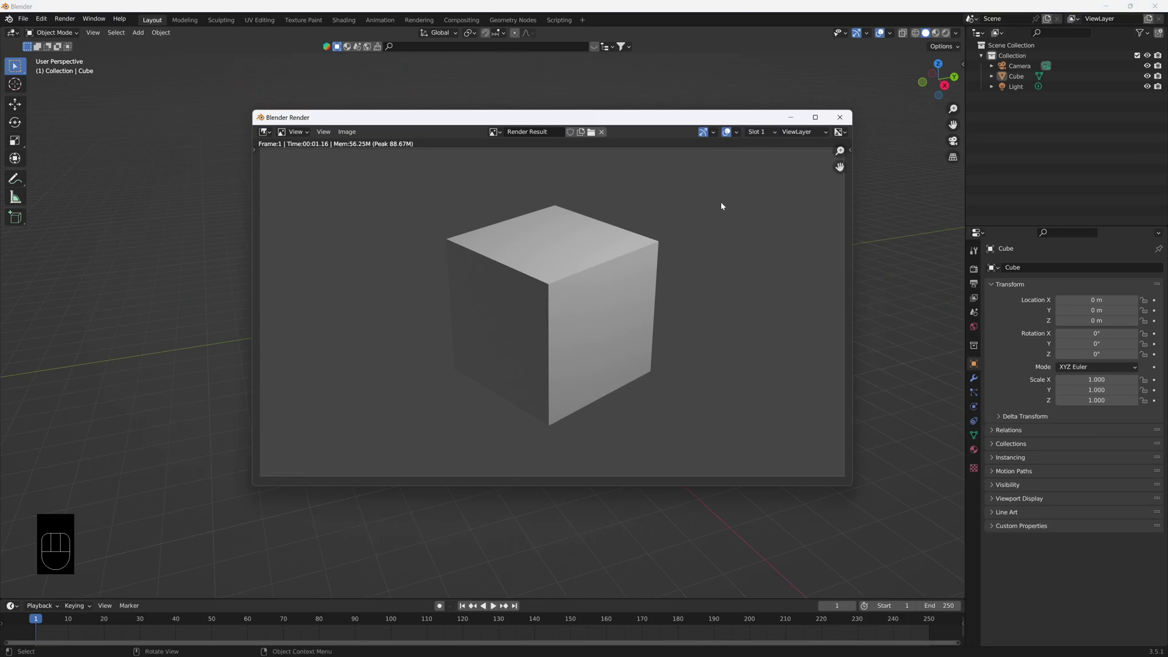
{"action": "left_click", "coordinate": [840, 117]}
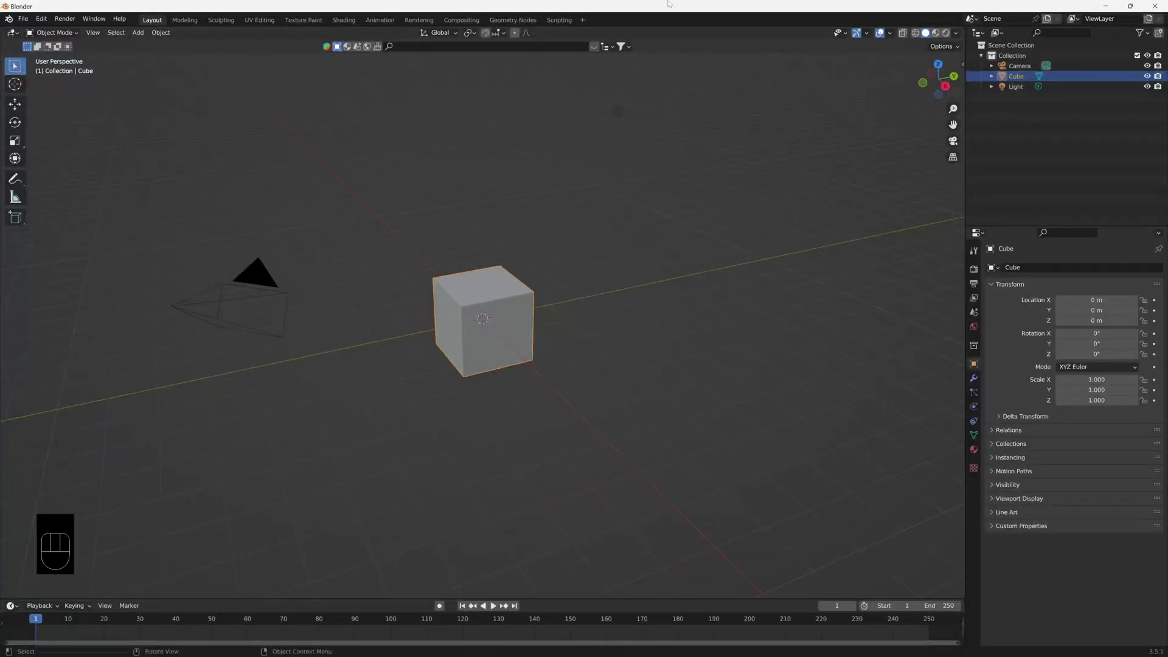
{"action": "middle_click_drag", "start_coordinate": [525, 332], "coordinate": [552, 314]}
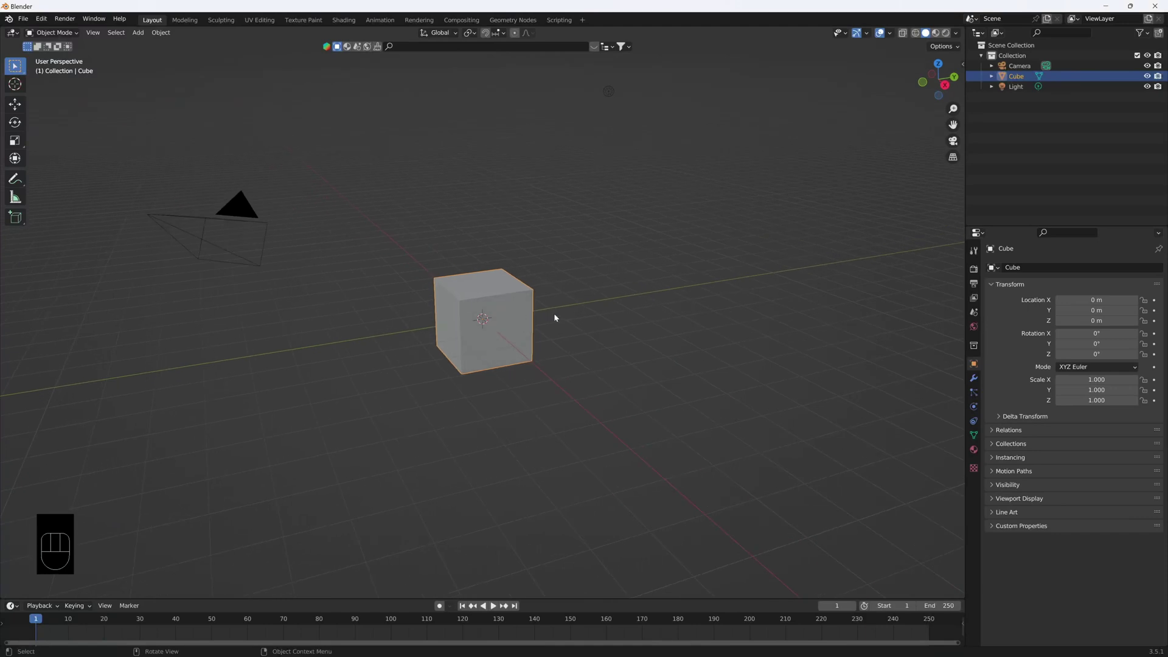
Add a second cube and an ico sphere to the scene
{"action": "key", "text": "shift+a"}
{"action": "mouse_move", "coordinate": [627, 316]}
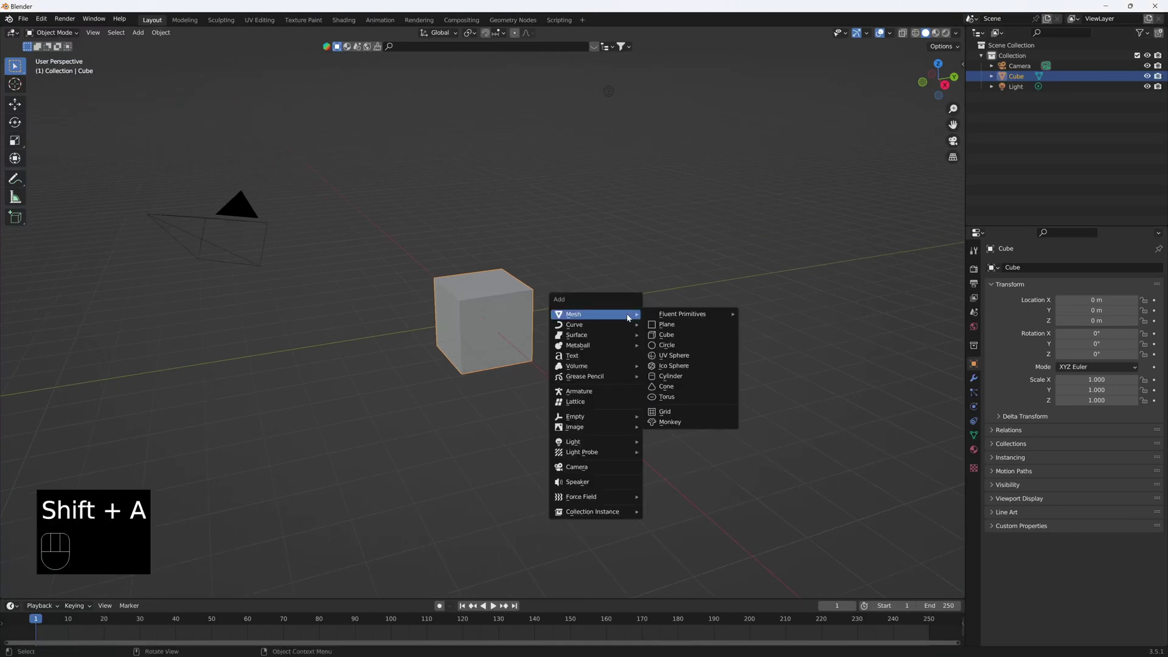
{"action": "left_click", "coordinate": [682, 335]}
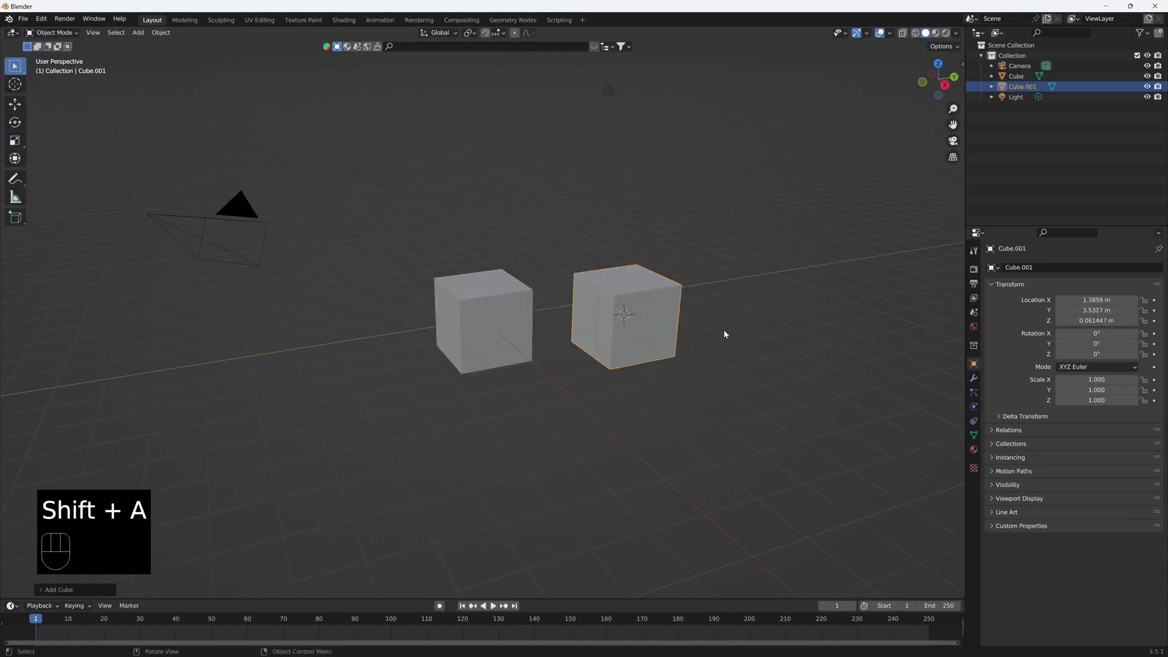
{"action": "key", "text": "shift+a"}
{"action": "mouse_move", "coordinate": [299, 346]}
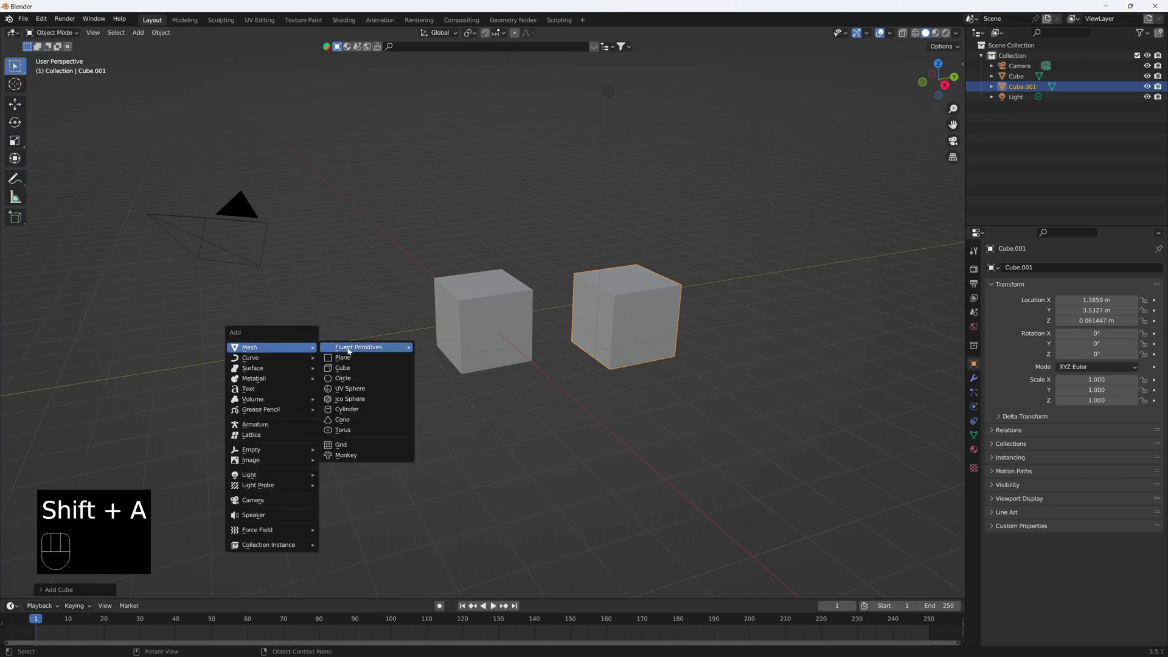
{"action": "left_click", "coordinate": [351, 405]}
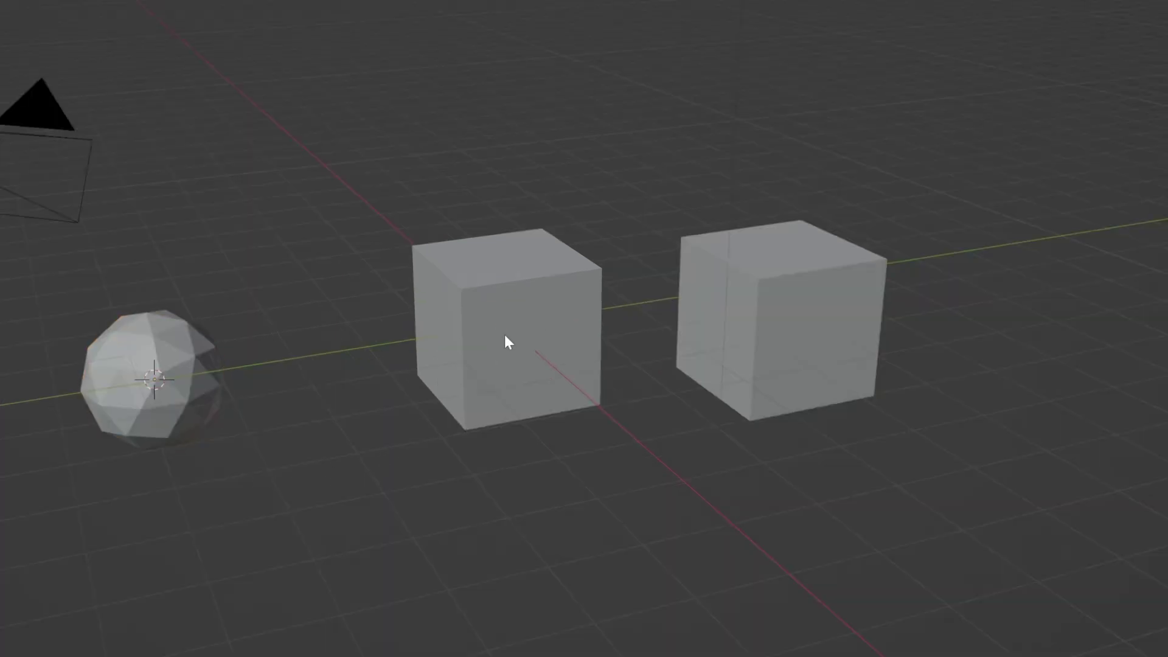
Select both cubes and move them together, then reselect the original cube
{"action": "left_click", "coordinate": [507, 343]}
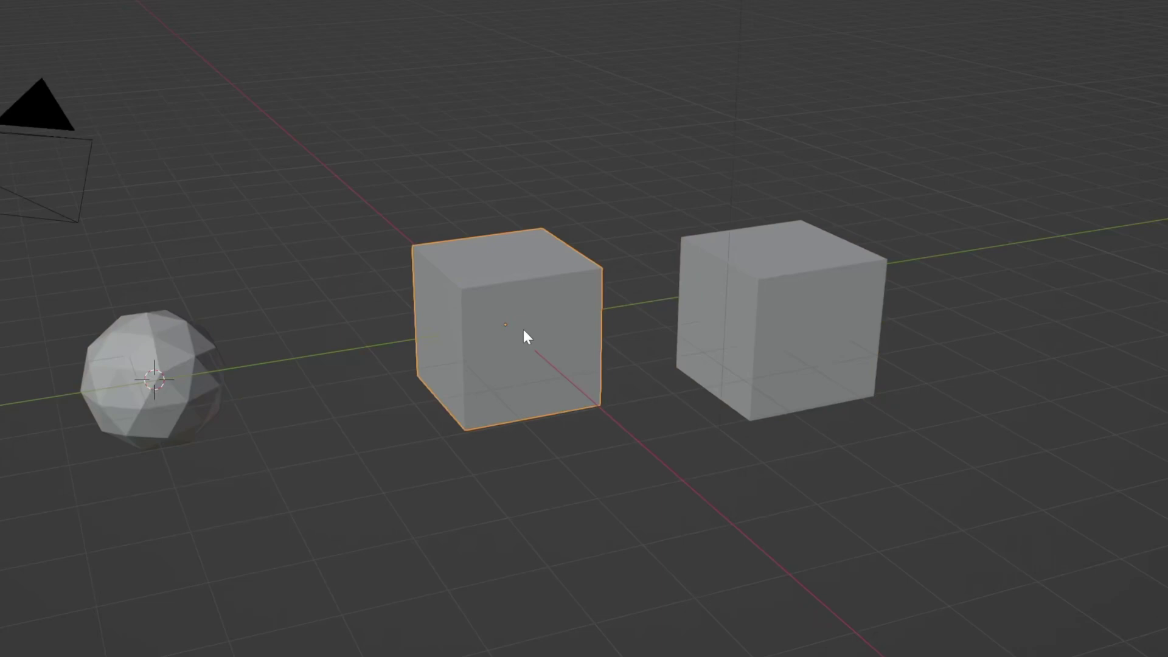
{"action": "left_click", "coordinate": [754, 300]}
{"action": "left_click", "coordinate": [498, 314], "text": "shift"}
{"action": "key", "text": "g"}
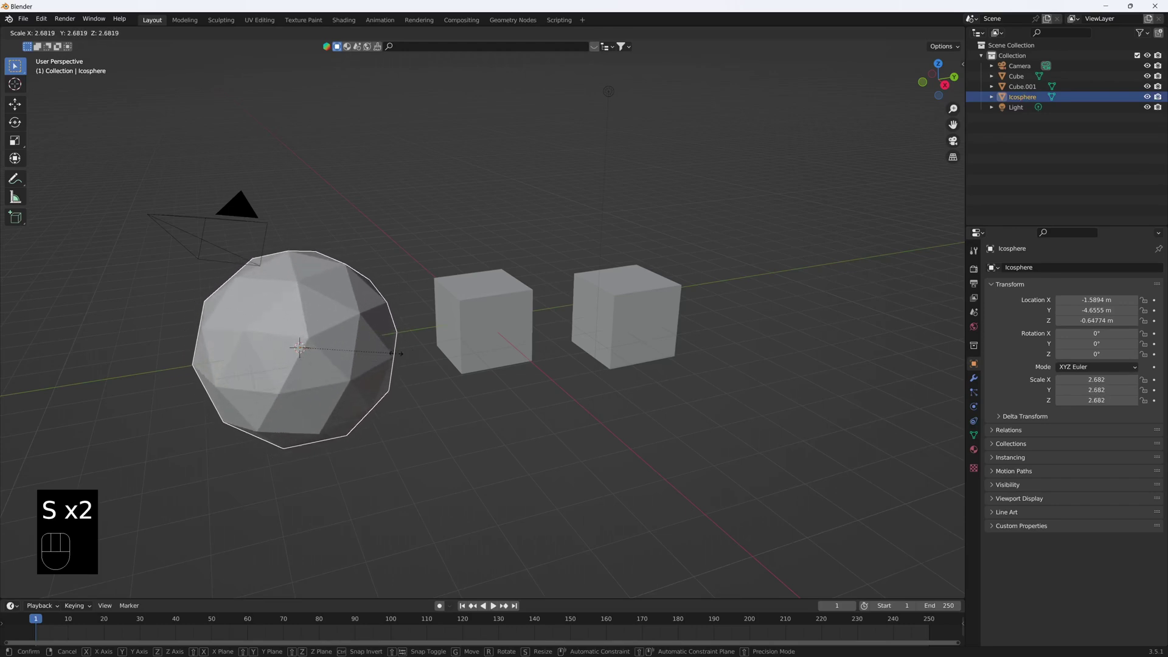
{"action": "left_click", "coordinate": [493, 326]}
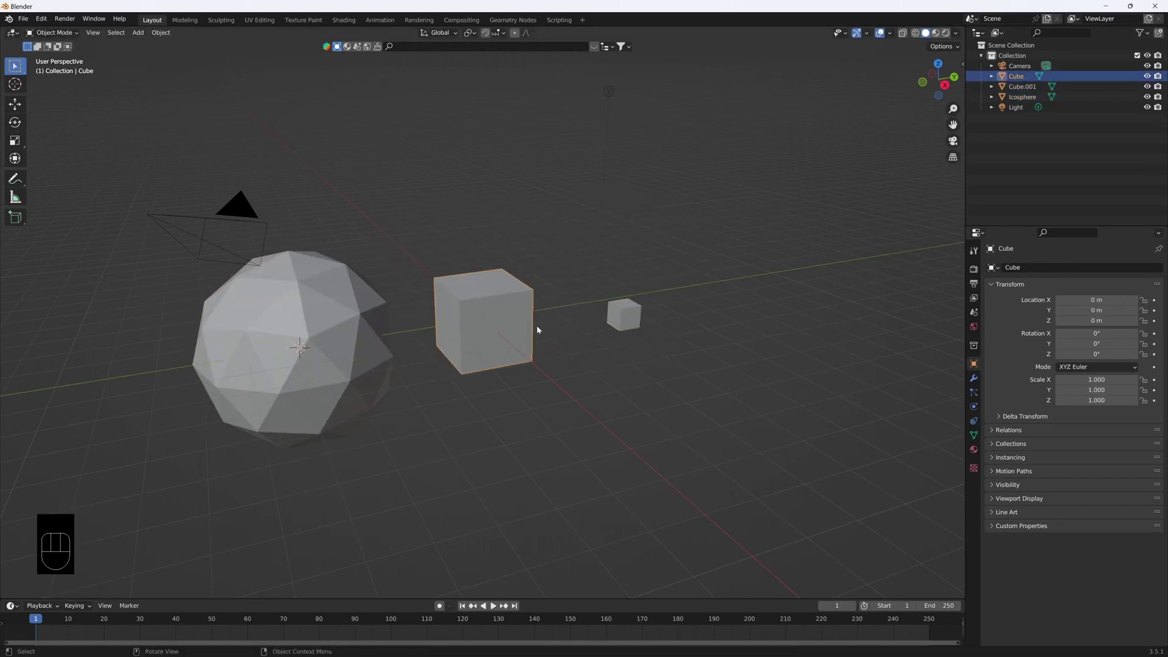
Rotate the cube, enter Edit Mode and cycle through vertex, edge and face selection
{"action": "key", "text": "r"}
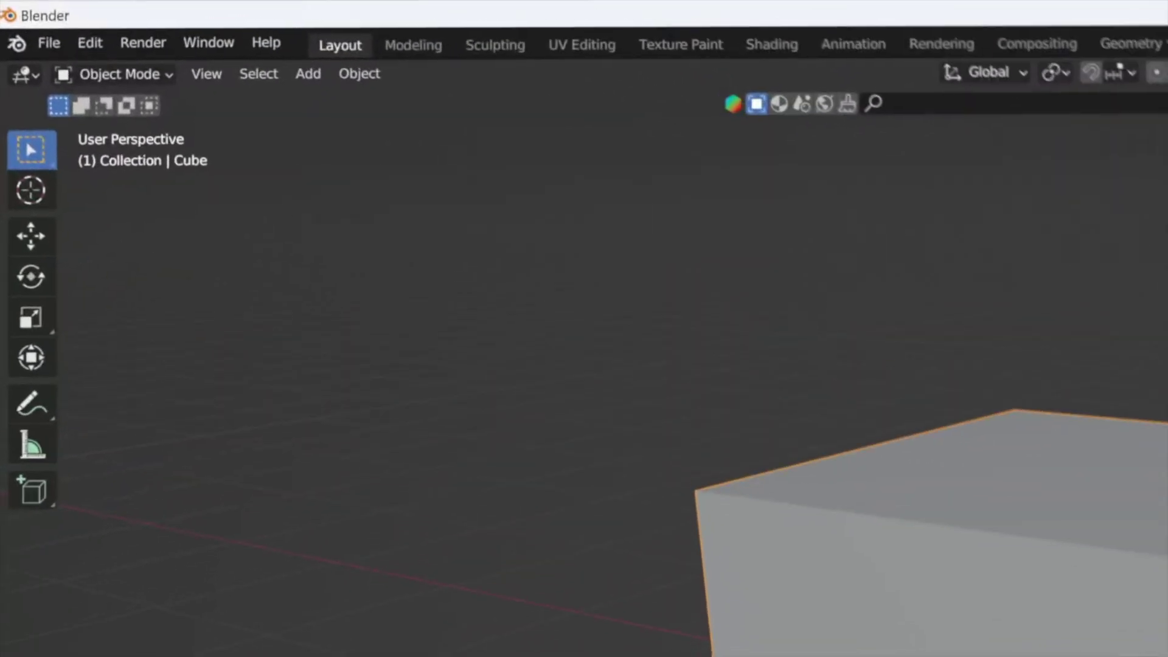
{"action": "key", "text": "Tab"}
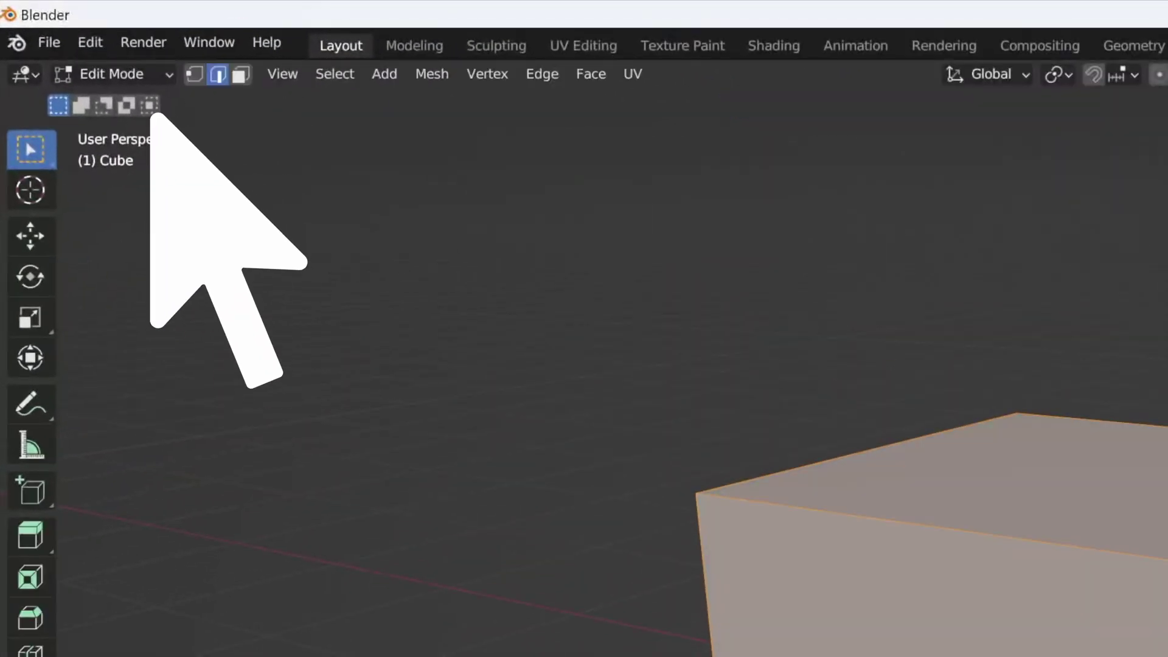
{"action": "key", "text": "1"}
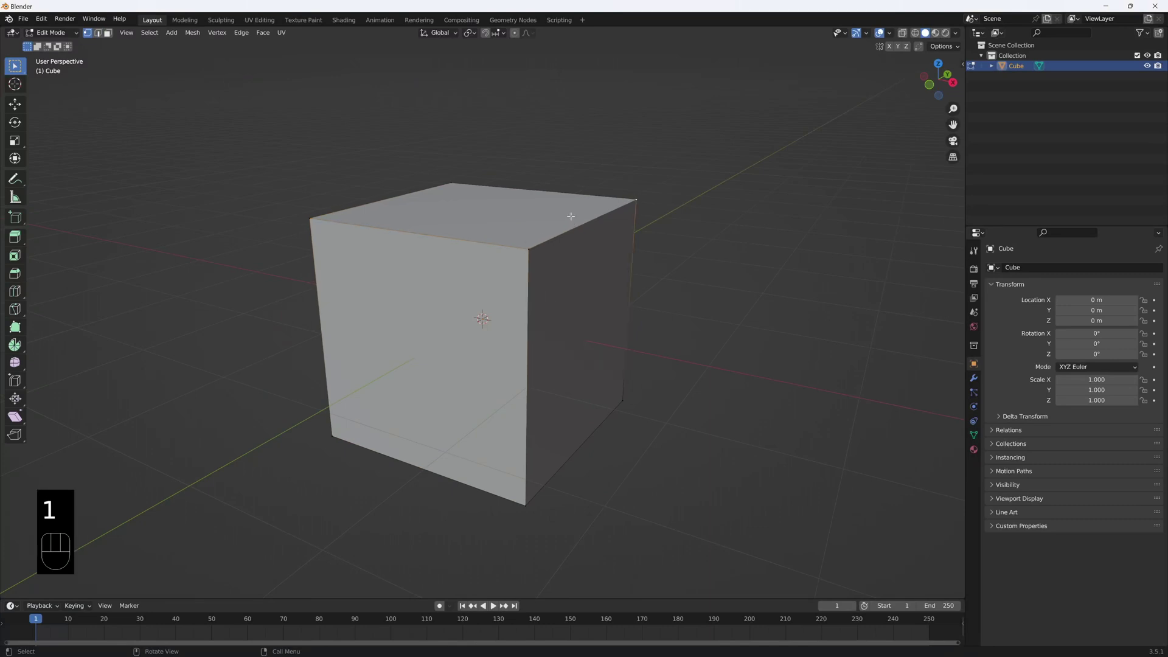
{"action": "key", "text": "2"}
{"action": "key", "text": "3"}
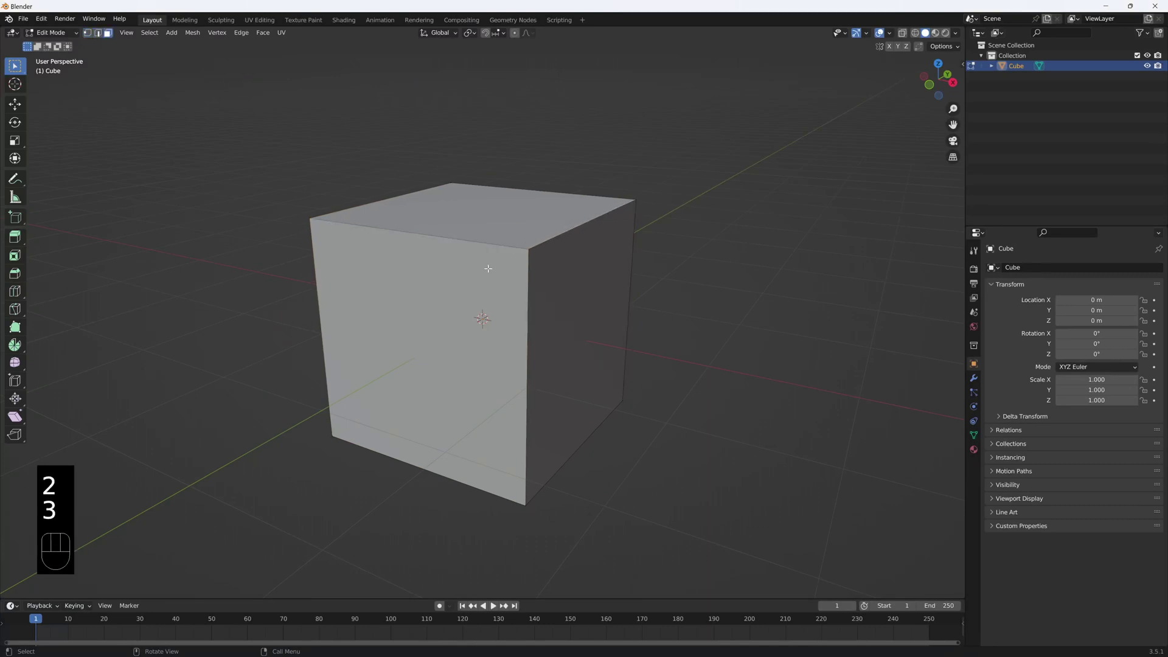
Flatten the cube into a low block by lowering its top face along Z
{"action": "left_click", "coordinate": [565, 228]}
{"action": "left_click", "coordinate": [584, 268]}
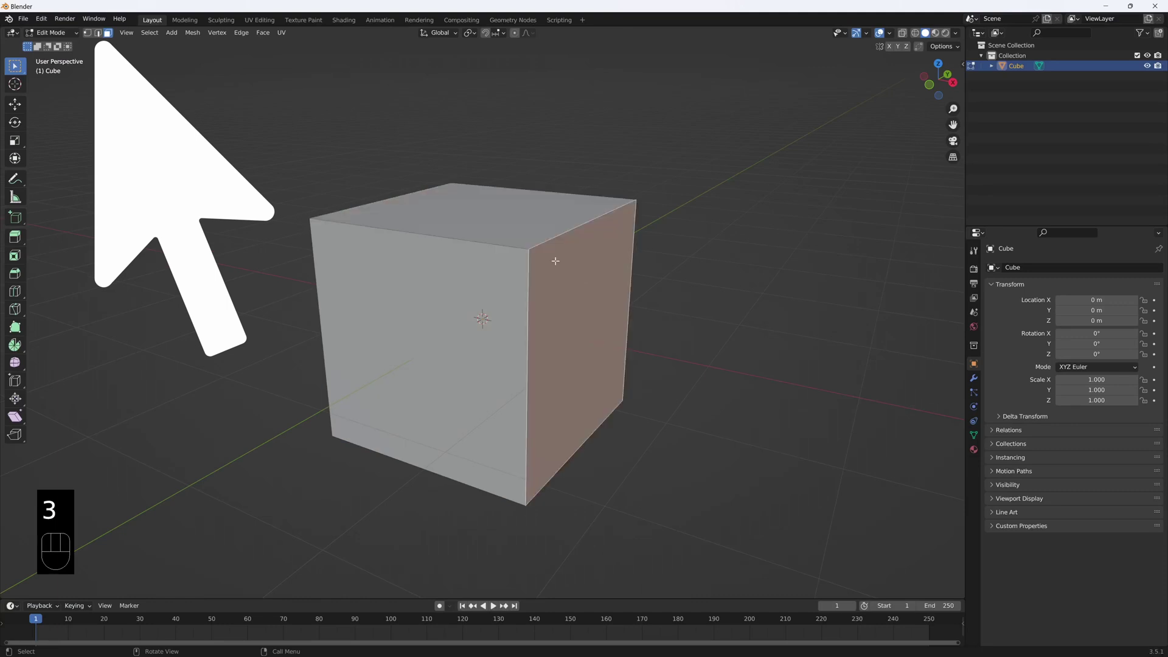
{"action": "left_click", "coordinate": [527, 233]}
{"action": "key", "text": "g"}
{"action": "key", "text": "z"}
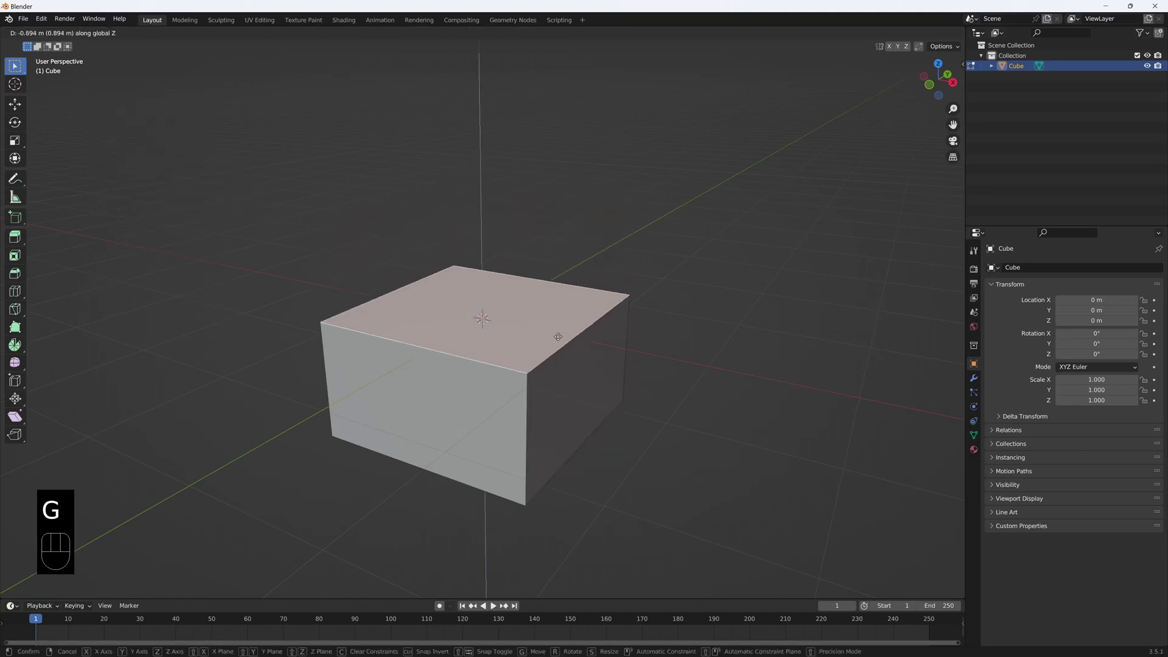
{"action": "left_click", "coordinate": [545, 360]}
{"action": "middle_click_drag", "start_coordinate": [545, 360], "coordinate": [425, 377]}
Extrude the block's side faces outward
{"action": "key", "text": "e"}
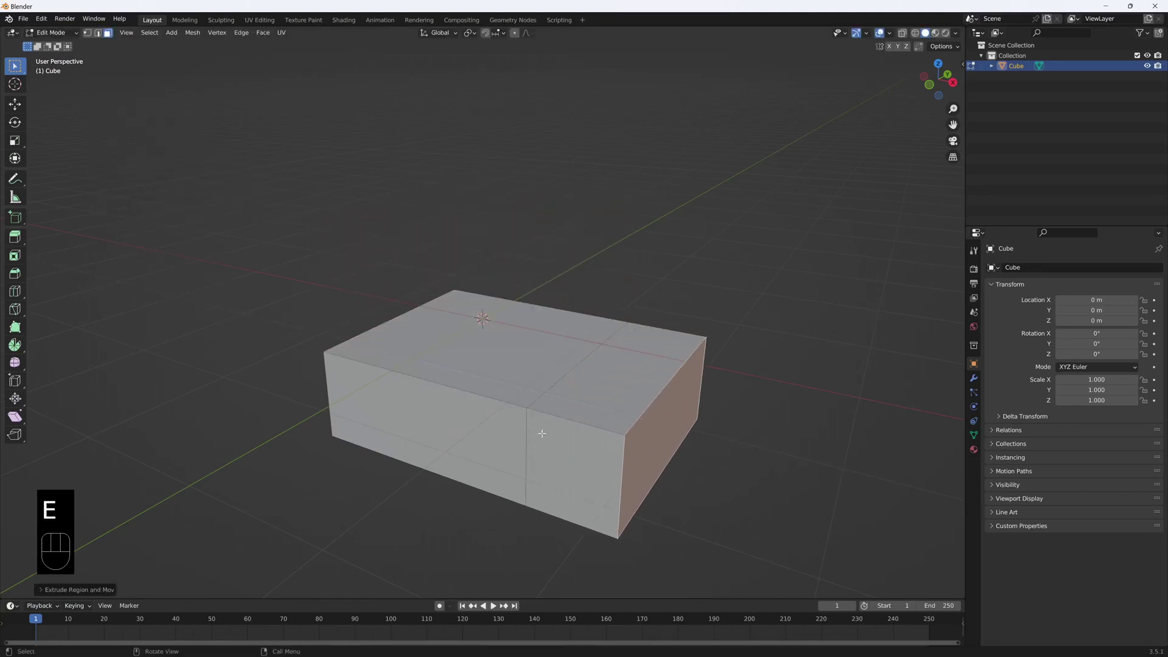
{"action": "key", "text": "e"}
{"action": "left_click", "coordinate": [290, 403]}
Extrude the middle top face upward into a tapered cabin
{"action": "left_click", "coordinate": [487, 340]}
{"action": "middle_click_drag", "start_coordinate": [487, 341], "coordinate": [547, 317]}
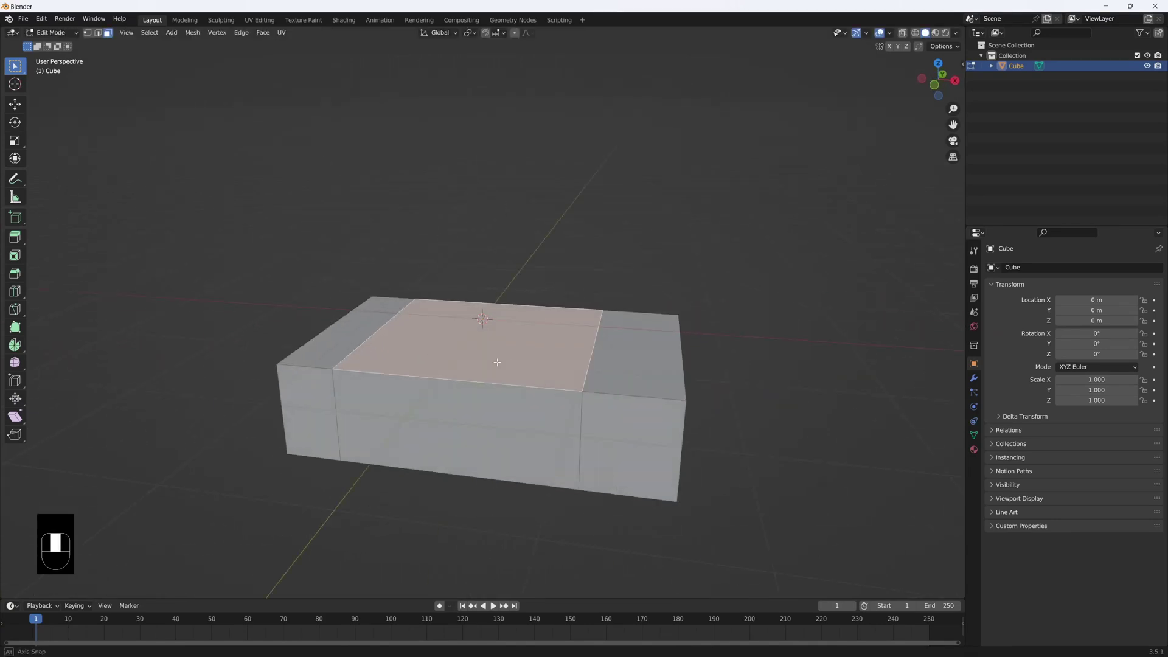
{"action": "key", "text": "e"}
{"action": "key", "text": "s"}
{"action": "key", "text": "g"}
{"action": "left_click", "coordinate": [612, 416]}
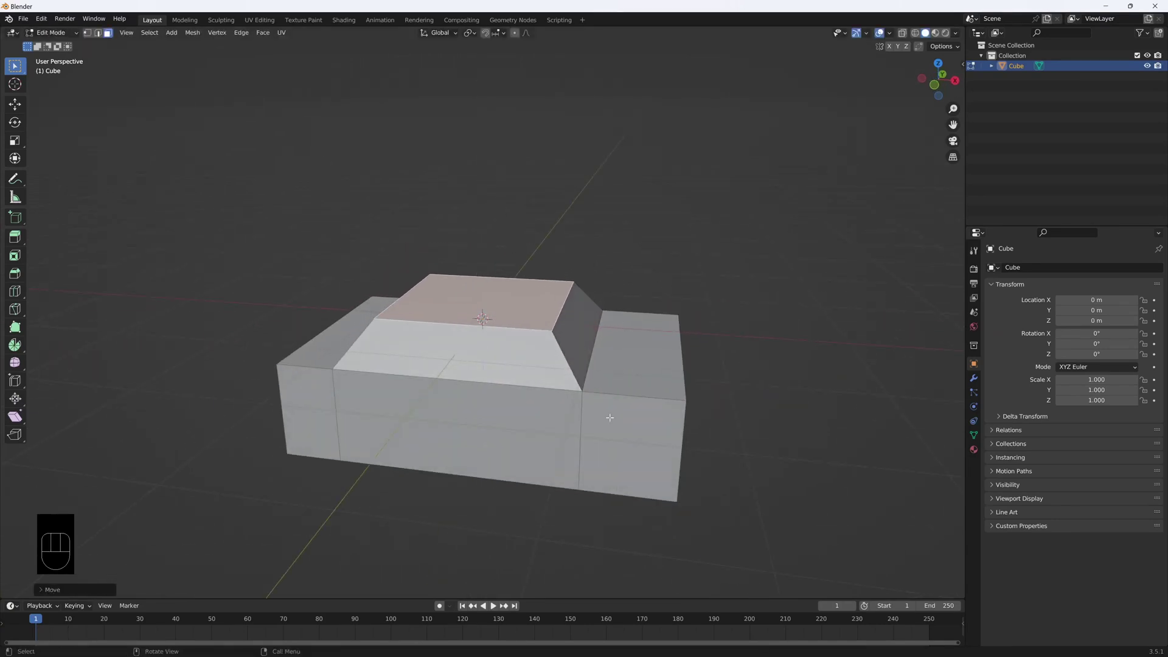
{"action": "mouse_move", "coordinate": [612, 416]}
{"action": "middle_mouse_down"}
{"action": "mouse_move", "coordinate": [594, 383]}
{"action": "mouse_move", "coordinate": [576, 413]}
{"action": "mouse_move", "coordinate": [615, 430]}
{"action": "middle_mouse_up"}
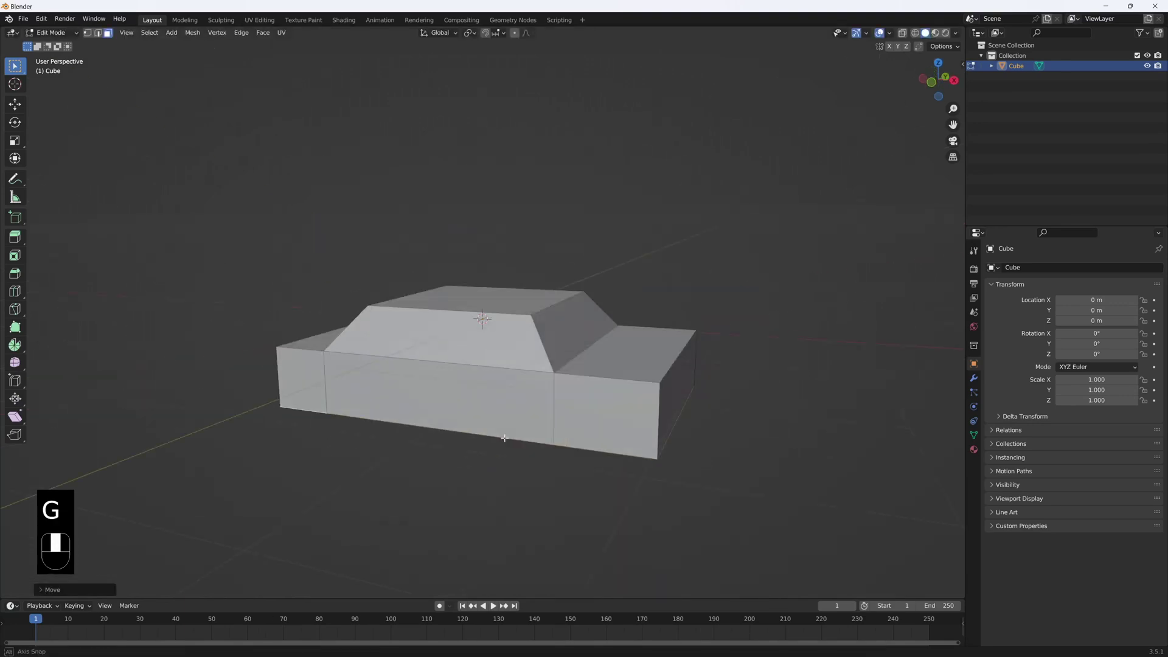
Add a loop cut across the car body and return to Object Mode
{"action": "key", "text": "ctrl+r"}
{"action": "left_click", "coordinate": [654, 412]}
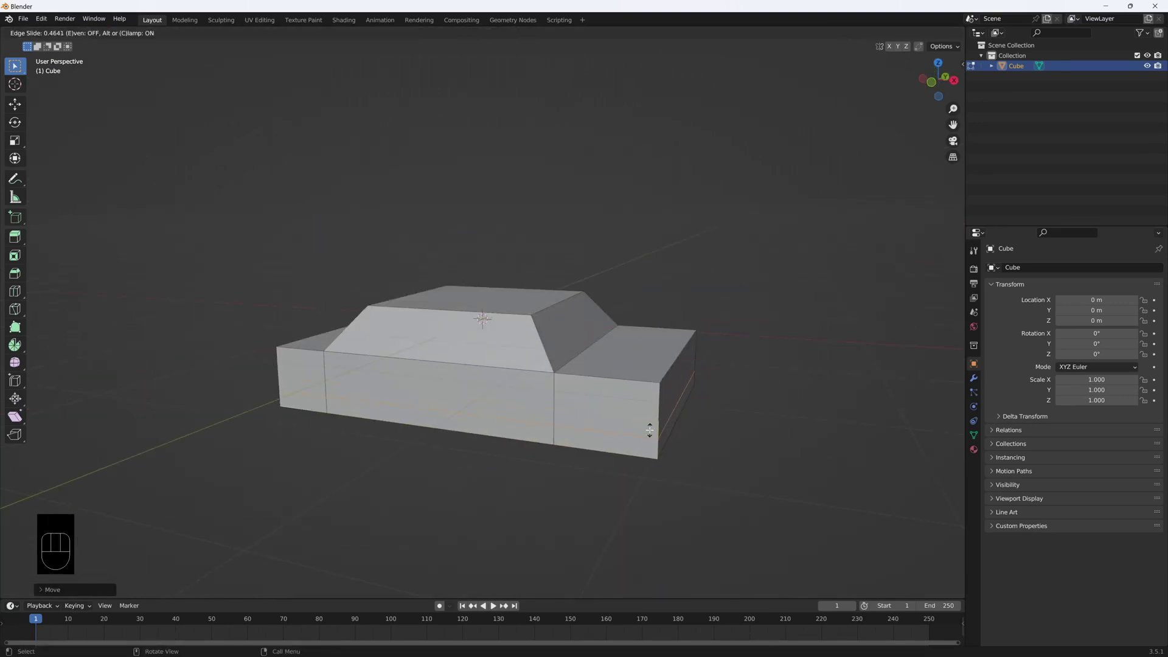
{"action": "left_click", "coordinate": [649, 430]}
{"action": "key", "text": "Tab"}
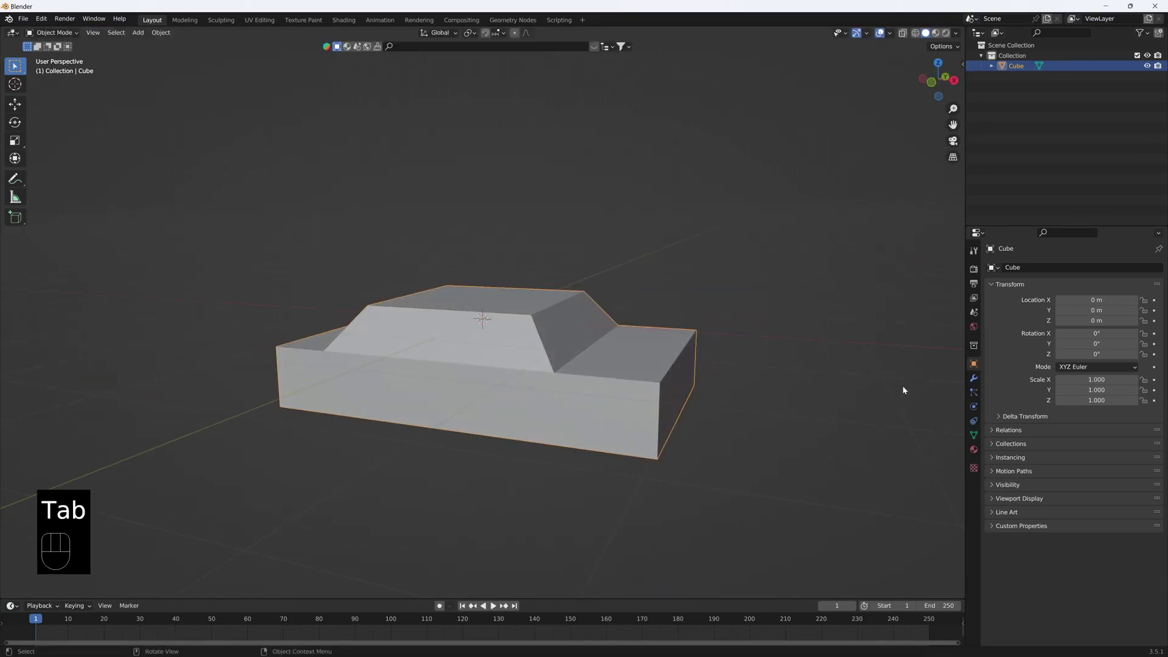
{"action": "left_click", "coordinate": [973, 379]}
Add a Subdivision Surface modifier with viewport level 3 to the car and enlarge the timeline
{"action": "left_click", "coordinate": [1012, 267]}
{"action": "left_click", "coordinate": [955, 455]}
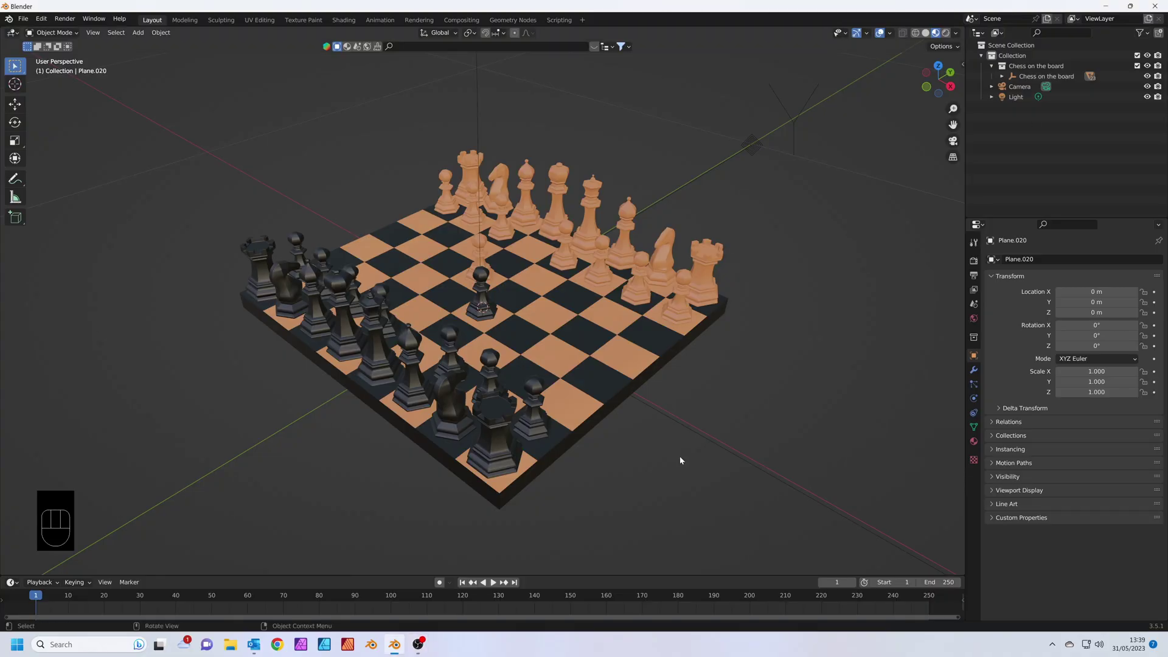
{"action": "left_click_drag", "start_coordinate": [669, 575], "coordinate": [669, 467]}
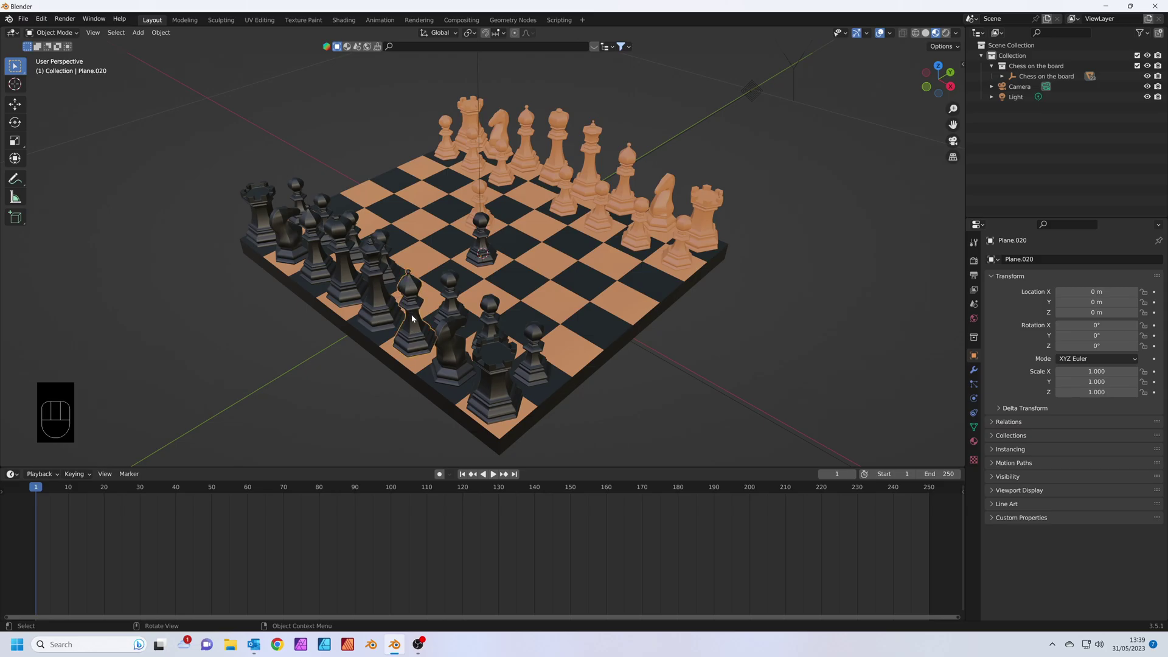
Keyframe the bishop's location at frame 1, move it up the board, and keyframe it at frame 50
{"action": "key", "text": "i"}
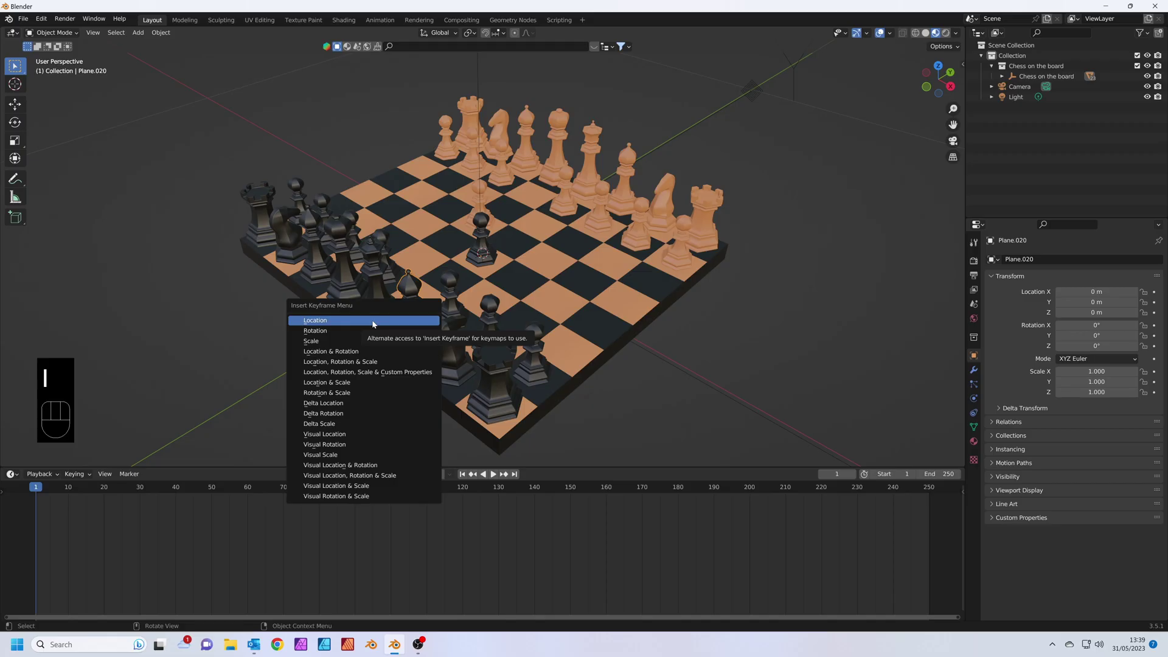
{"action": "left_click", "coordinate": [645, 217]}
{"action": "left_click_drag", "start_coordinate": [42, 494], "coordinate": [212, 493]}
{"action": "key", "text": "g"}
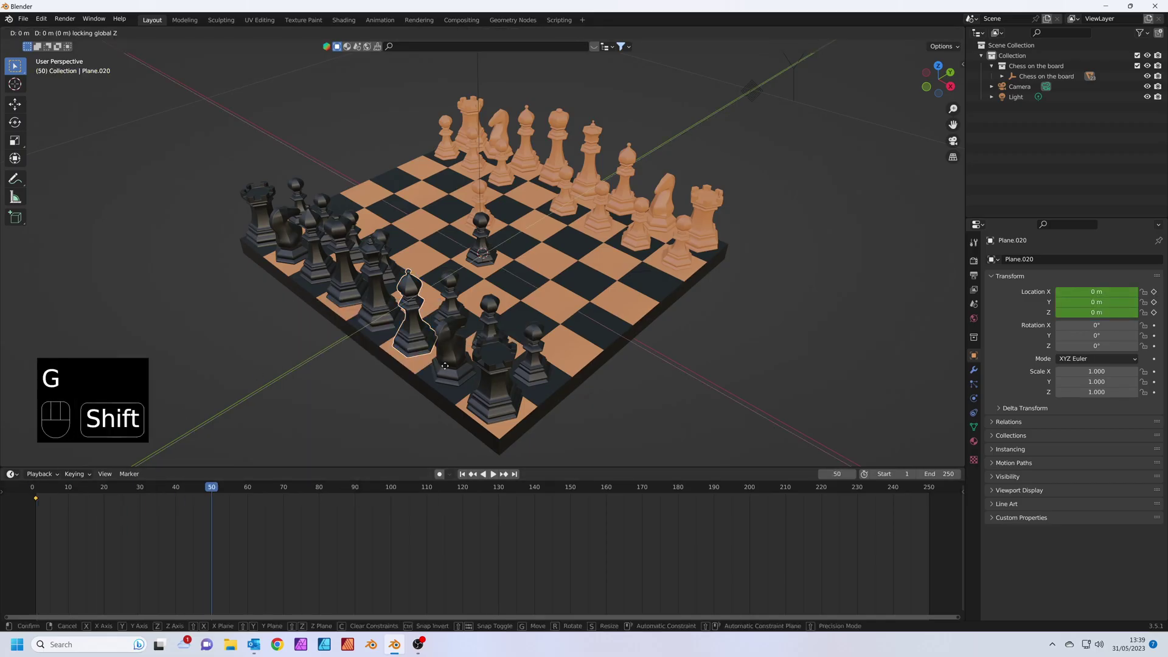
{"action": "left_click", "coordinate": [441, 311]}
{"action": "key", "text": "i"}
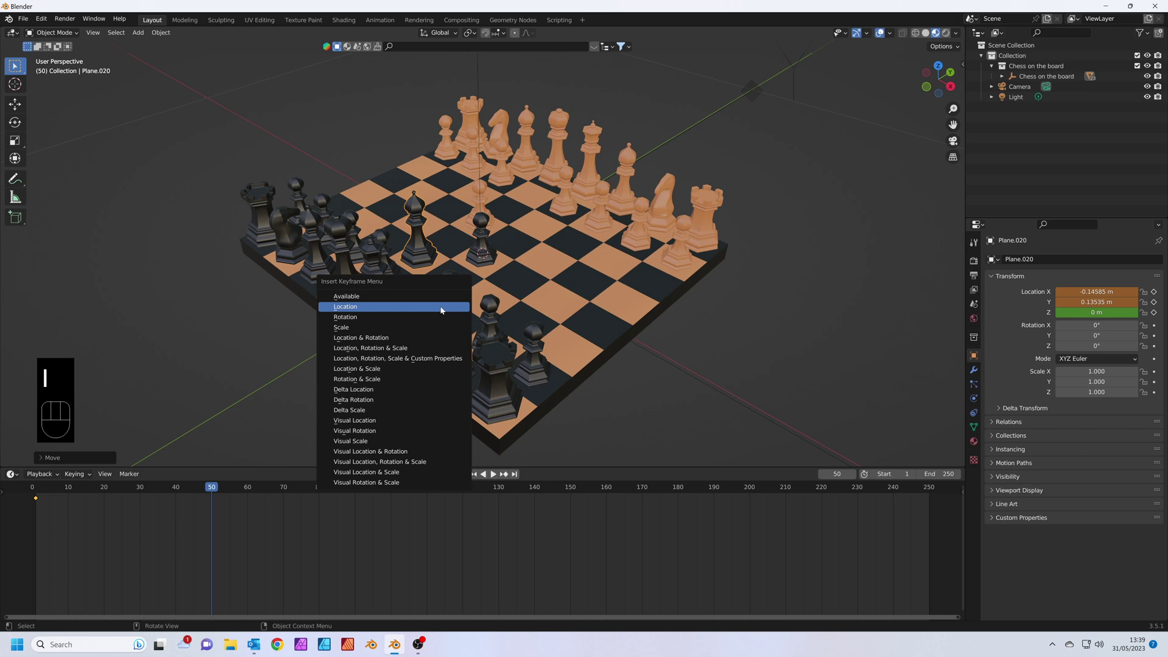
{"action": "left_click", "coordinate": [441, 307]}
{"action": "left_click_drag", "start_coordinate": [212, 494], "coordinate": [188, 494]}
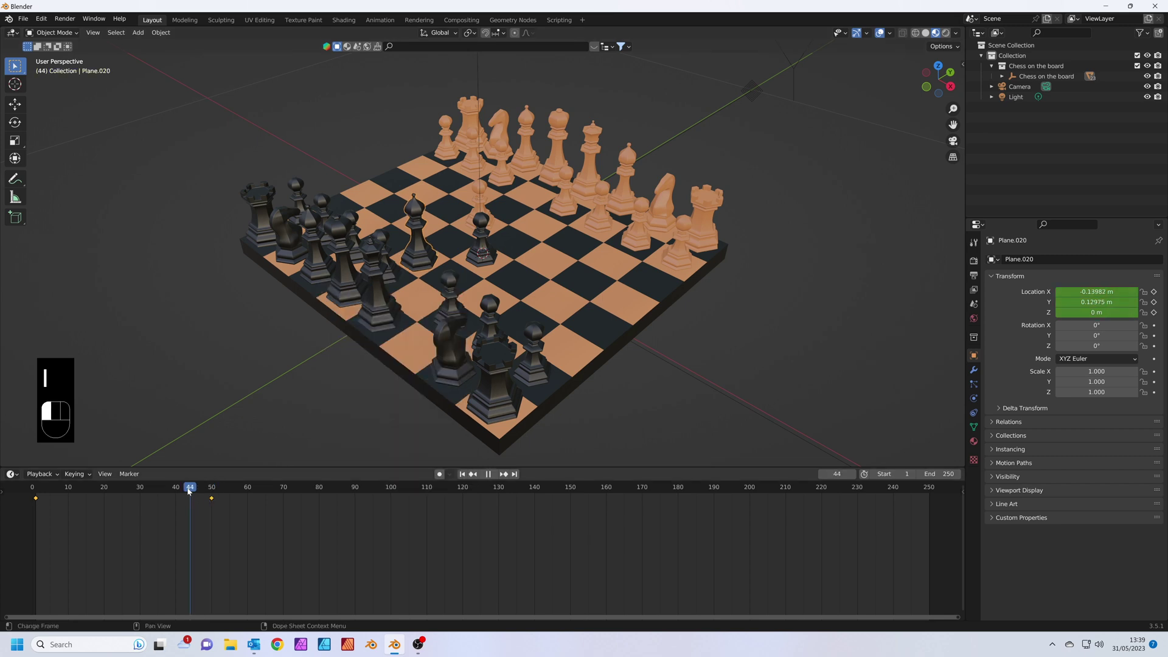
Select the Light, Camera and Chess on the board objects in the Outliner
{"action": "middle_click_drag", "start_coordinate": [487, 274], "coordinate": [608, 280]}
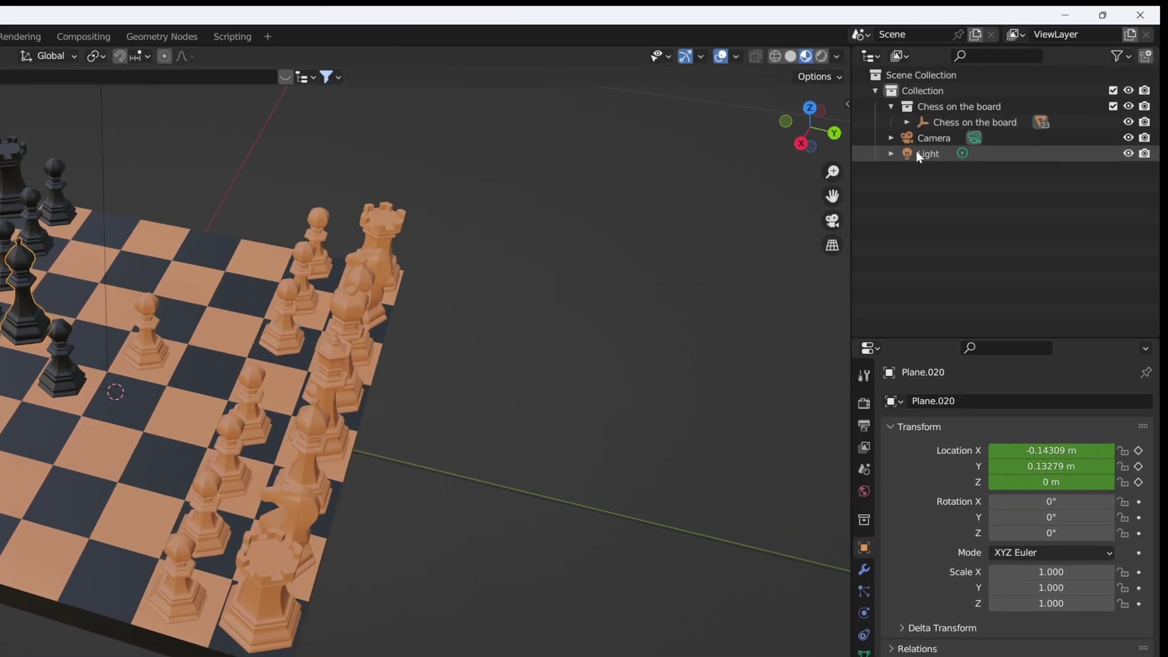
{"action": "left_click", "coordinate": [916, 151]}
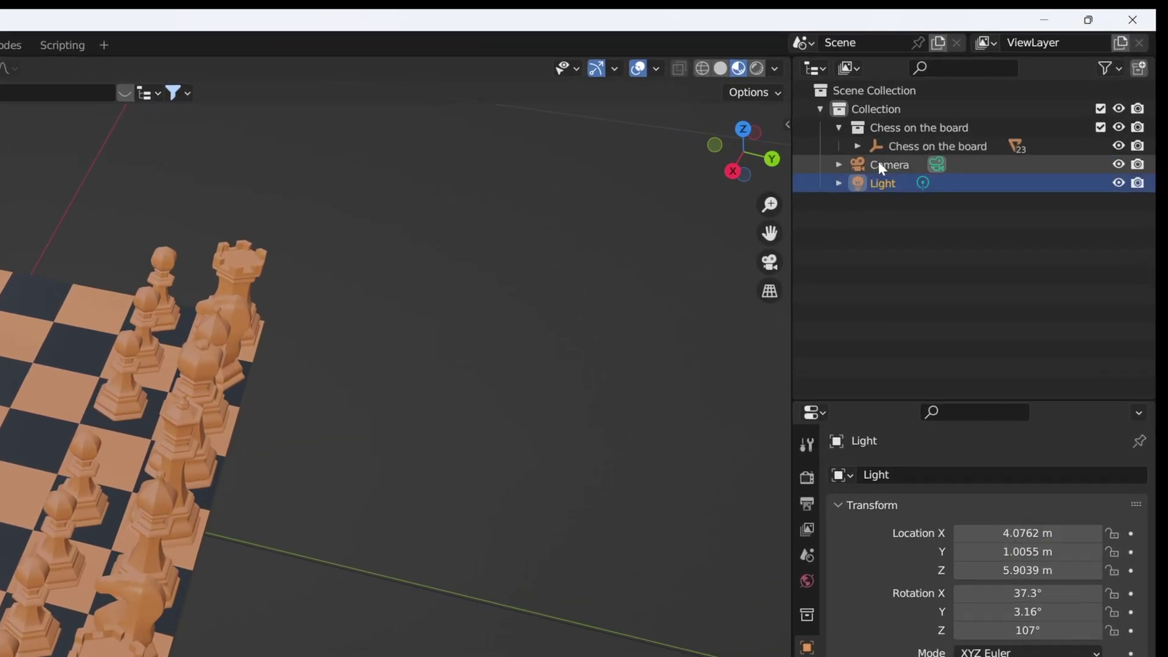
{"action": "left_click", "coordinate": [928, 137]}
{"action": "left_click", "coordinate": [954, 125]}
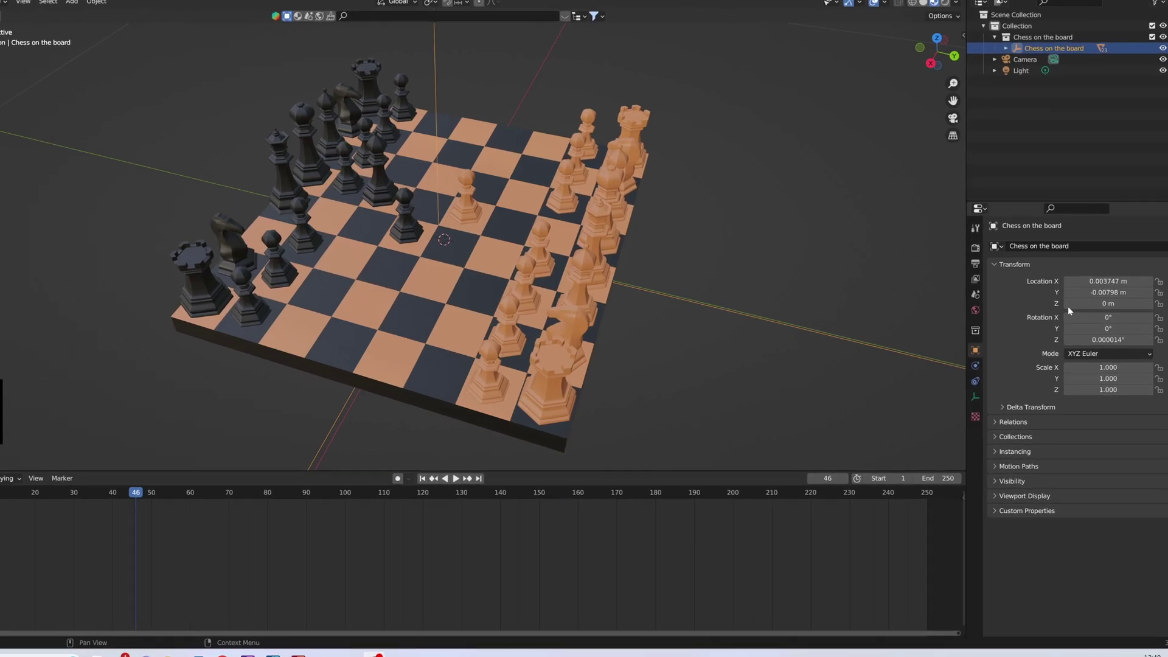
Inspect the Render, Output, View Layer and World properties
{"action": "left_click", "coordinate": [808, 490]}
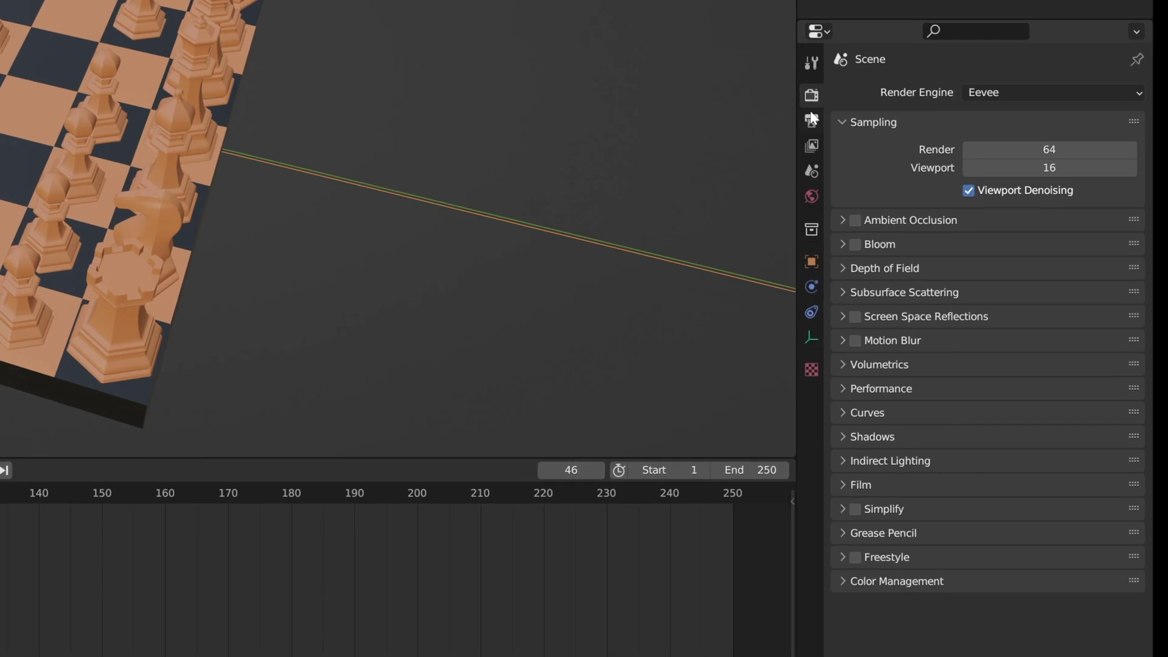
{"action": "left_click", "coordinate": [841, 155]}
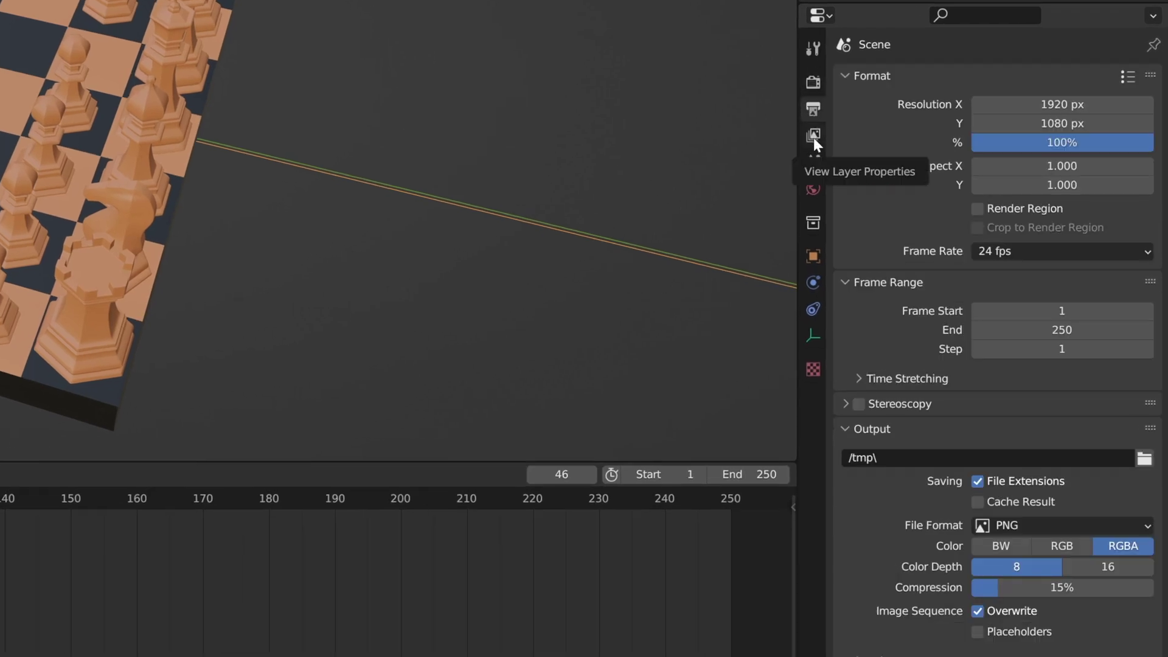
{"action": "left_click", "coordinate": [813, 137]}
{"action": "left_click", "coordinate": [813, 189]}
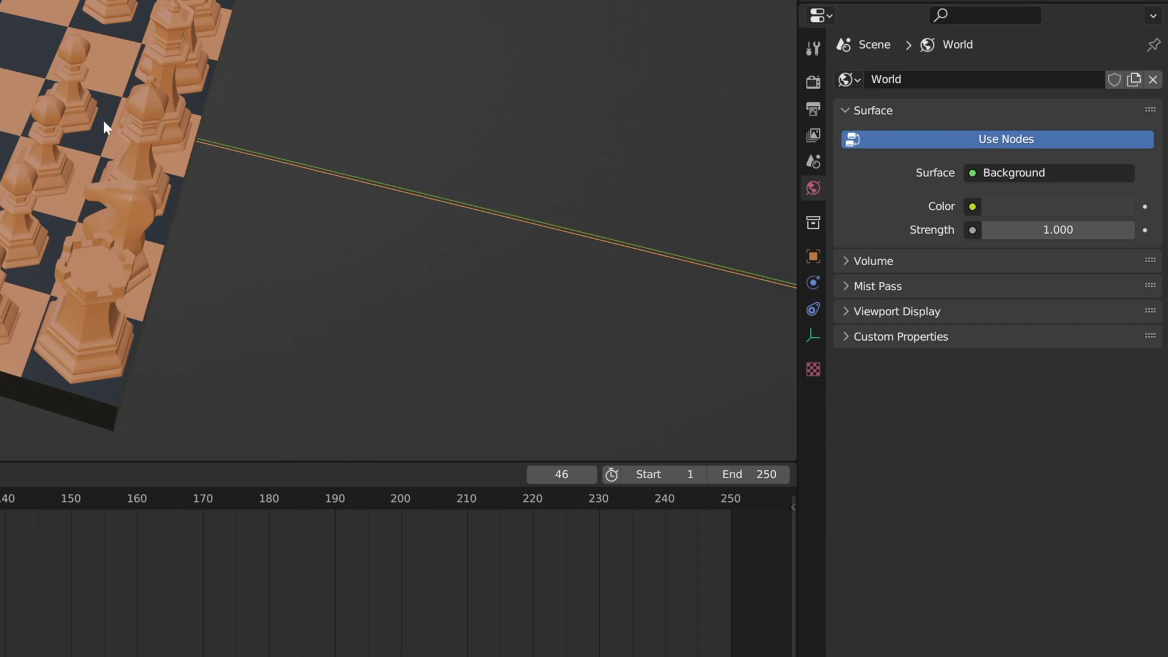
Make a chess piece active and check its Modifier, Particle and Physics properties
{"action": "left_click", "coordinate": [152, 132]}
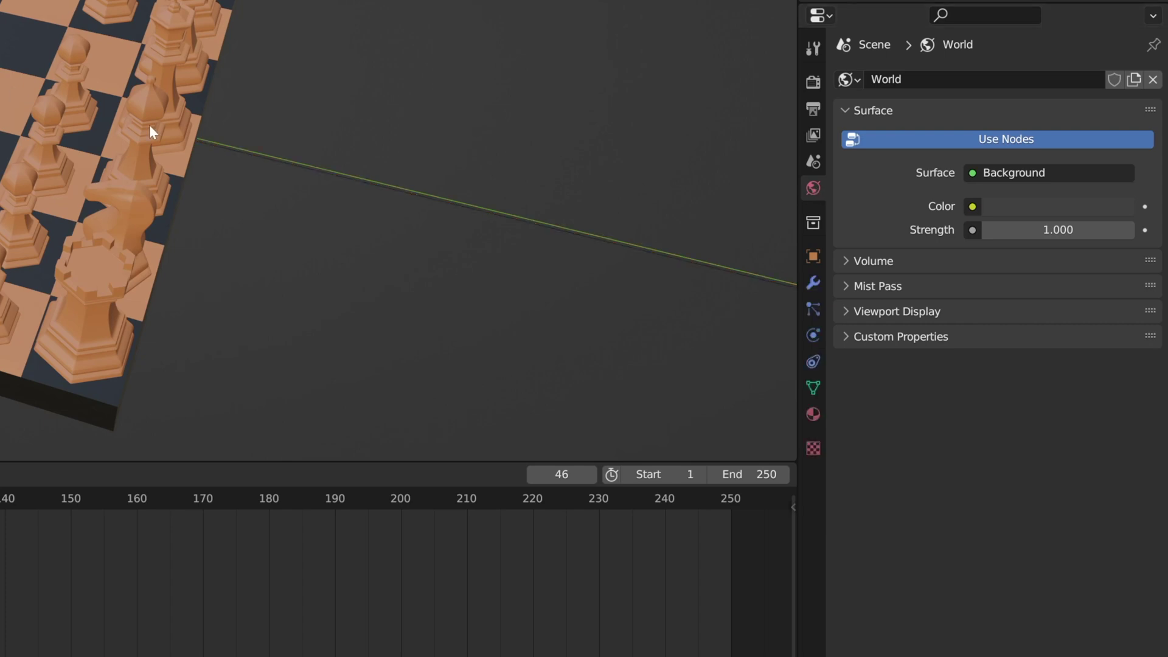
{"action": "left_click", "coordinate": [813, 281]}
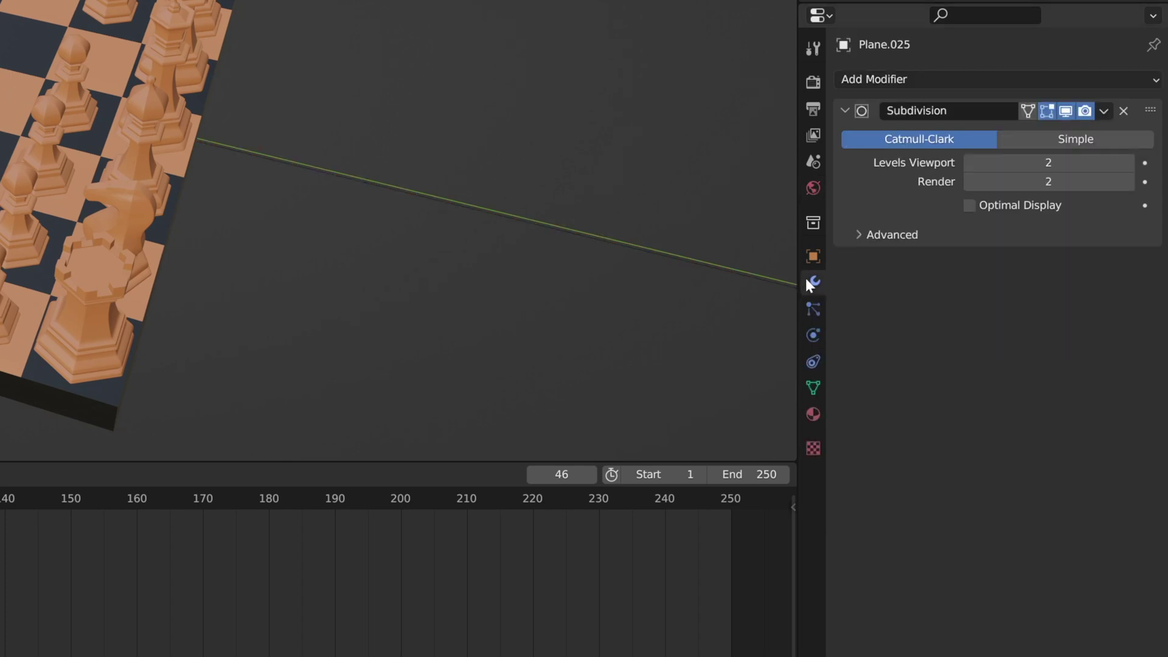
{"action": "left_click", "coordinate": [813, 313]}
{"action": "left_click", "coordinate": [812, 333]}
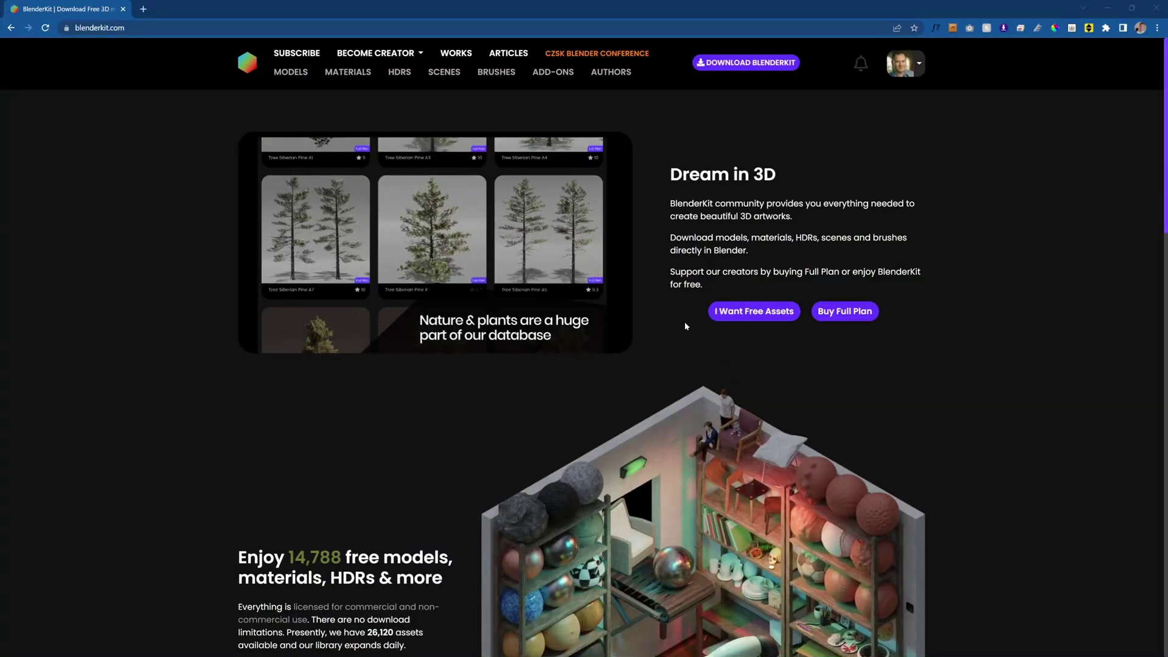
Go to the Download BlenderKit page with the add-on installation steps
{"action": "left_click", "coordinate": [782, 63]}
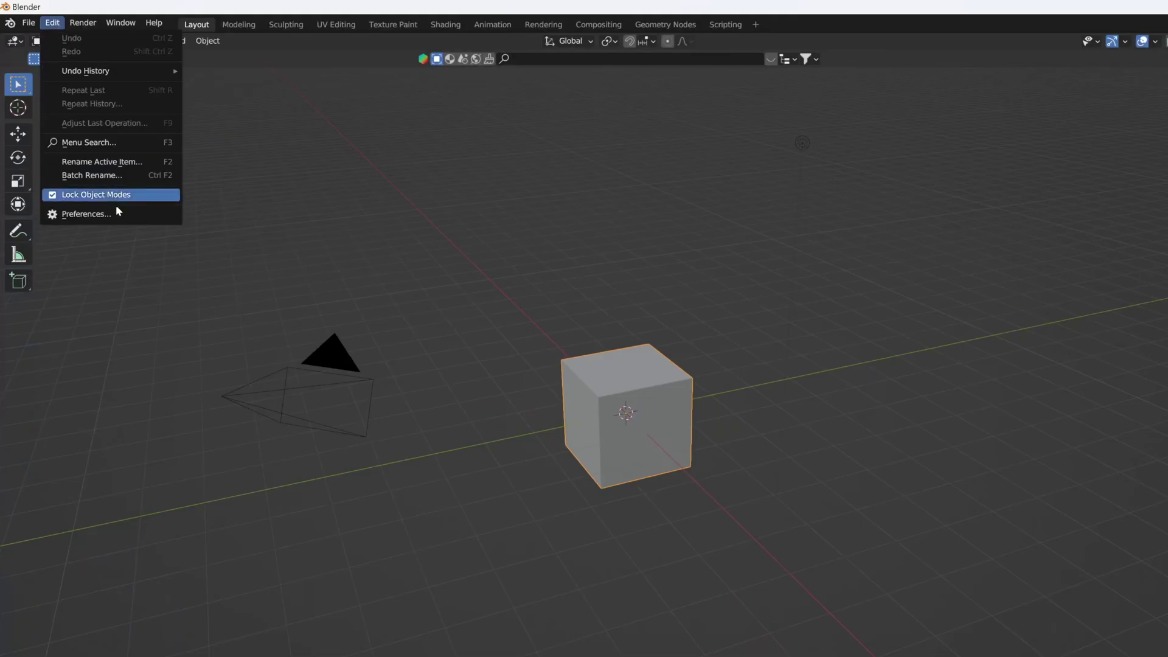
{"action": "left_click", "coordinate": [117, 215]}
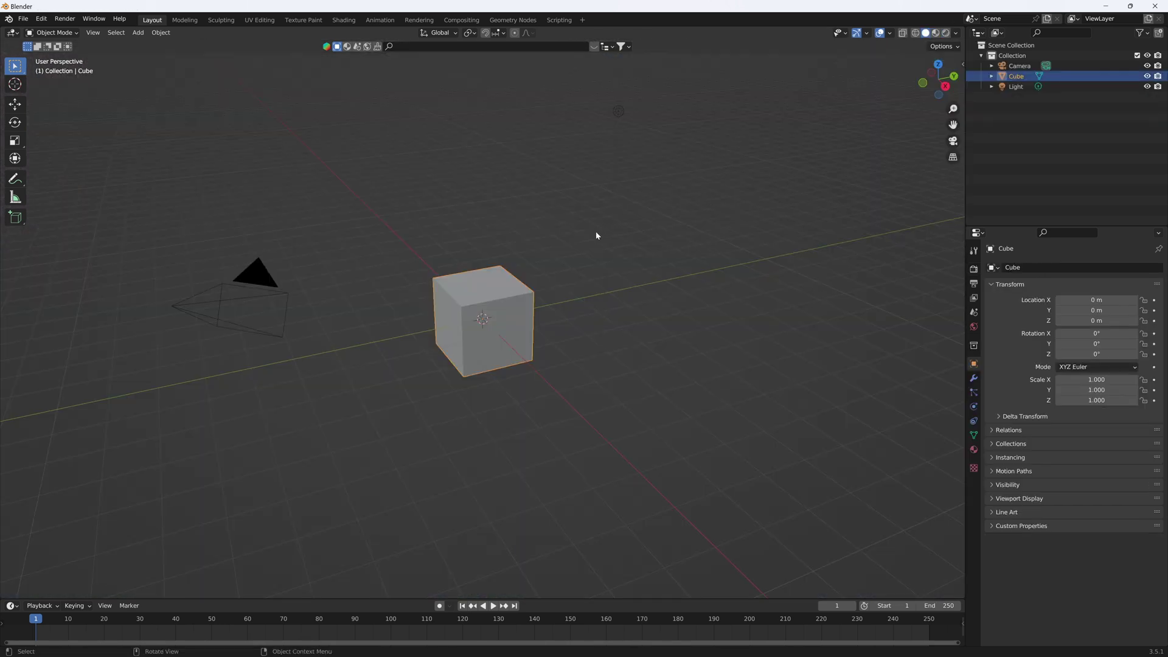
Open the BlenderKit side panel and set search results to list free assets first
{"action": "key", "text": "n"}
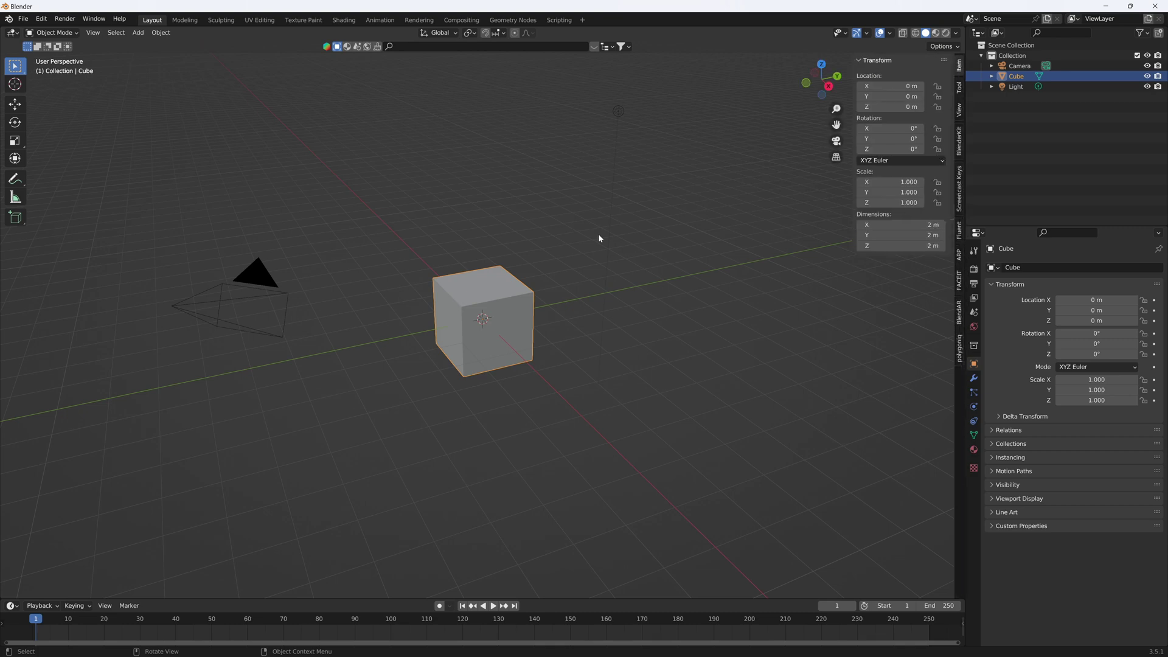
{"action": "left_click", "coordinate": [960, 134]}
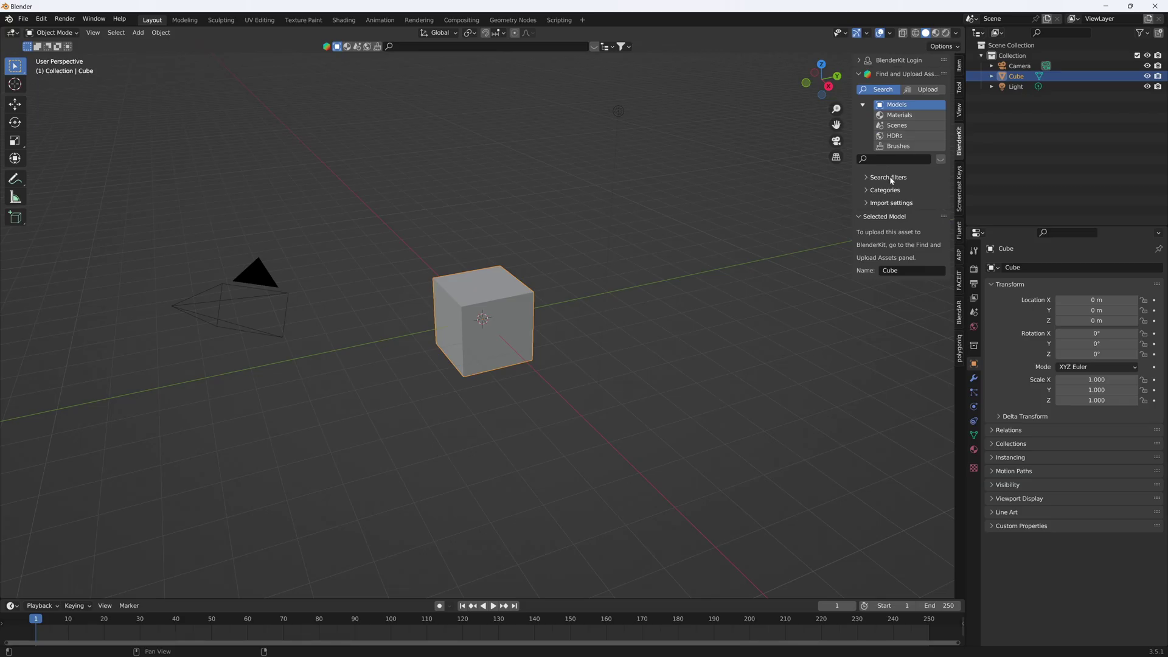
{"action": "left_click", "coordinate": [890, 178]}
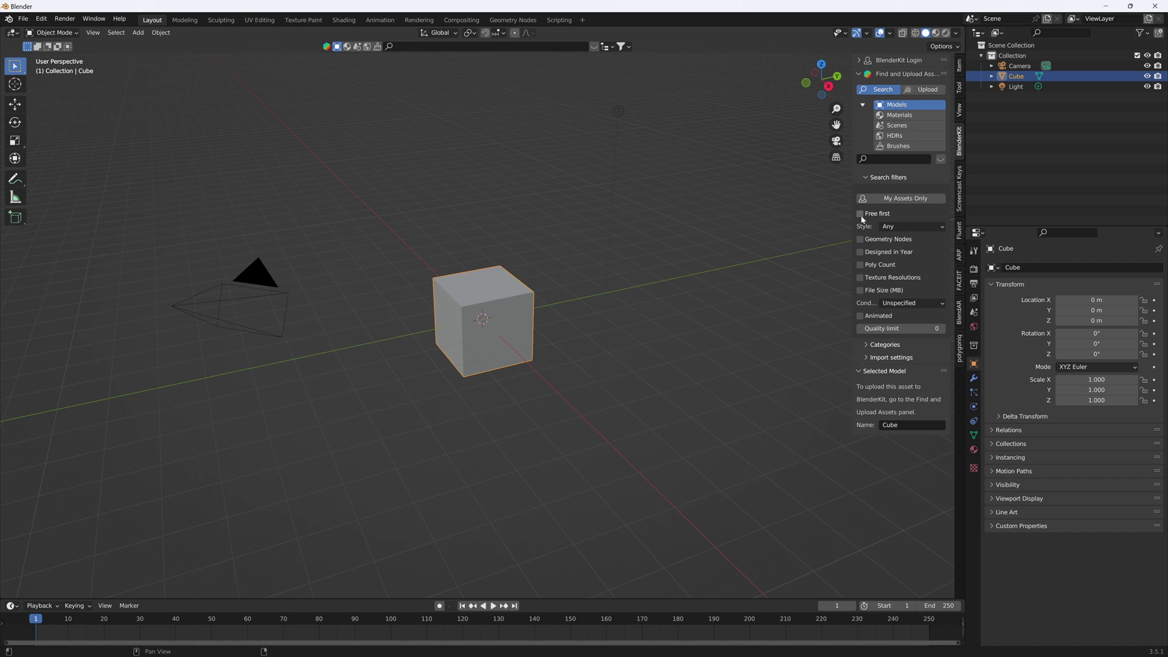
{"action": "left_click", "coordinate": [861, 215]}
{"action": "left_click", "coordinate": [868, 189]}
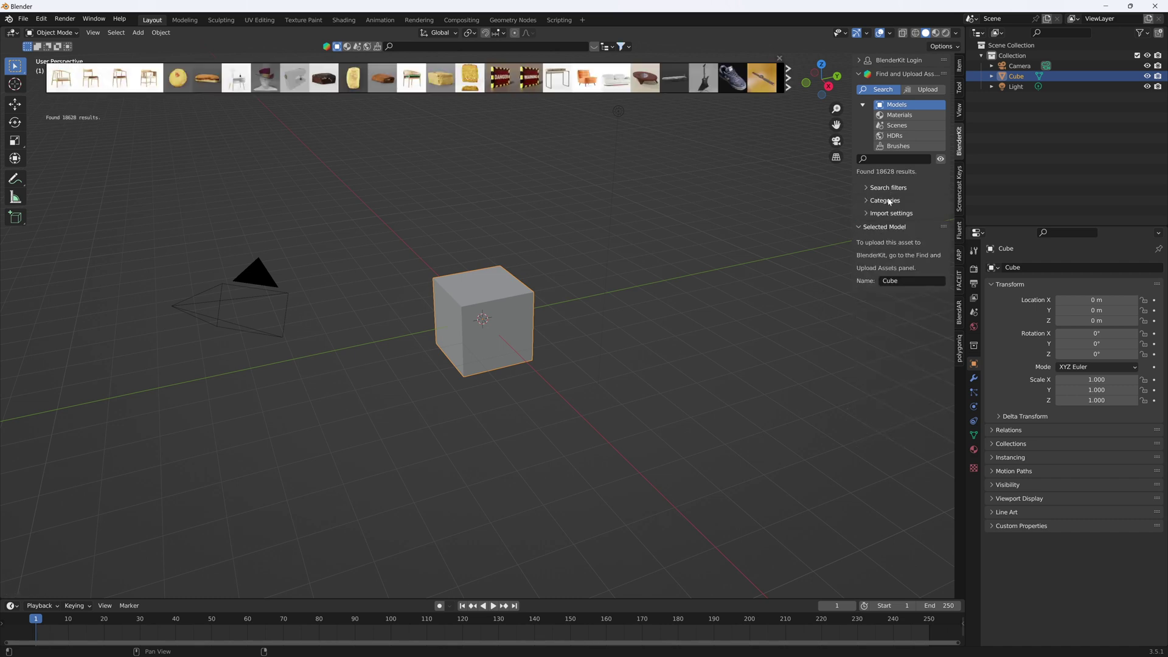
Narrow the model search to Architecture > Building, giving 191 results
{"action": "left_click", "coordinate": [887, 200]}
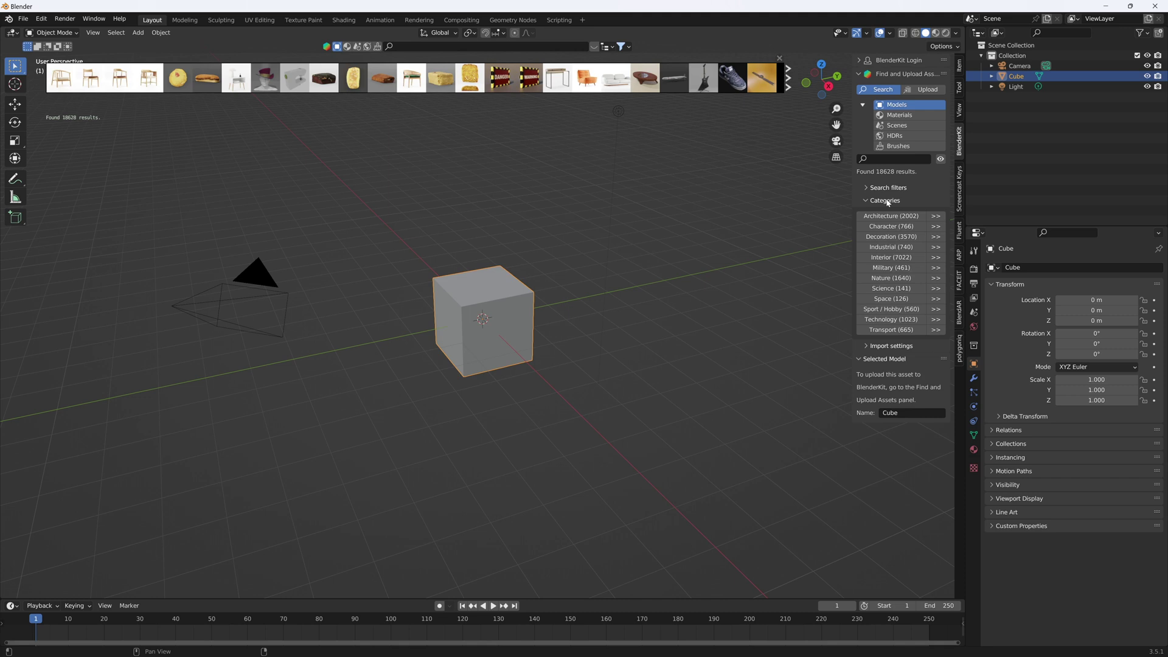
{"action": "left_click", "coordinate": [935, 217]}
{"action": "left_click", "coordinate": [936, 226]}
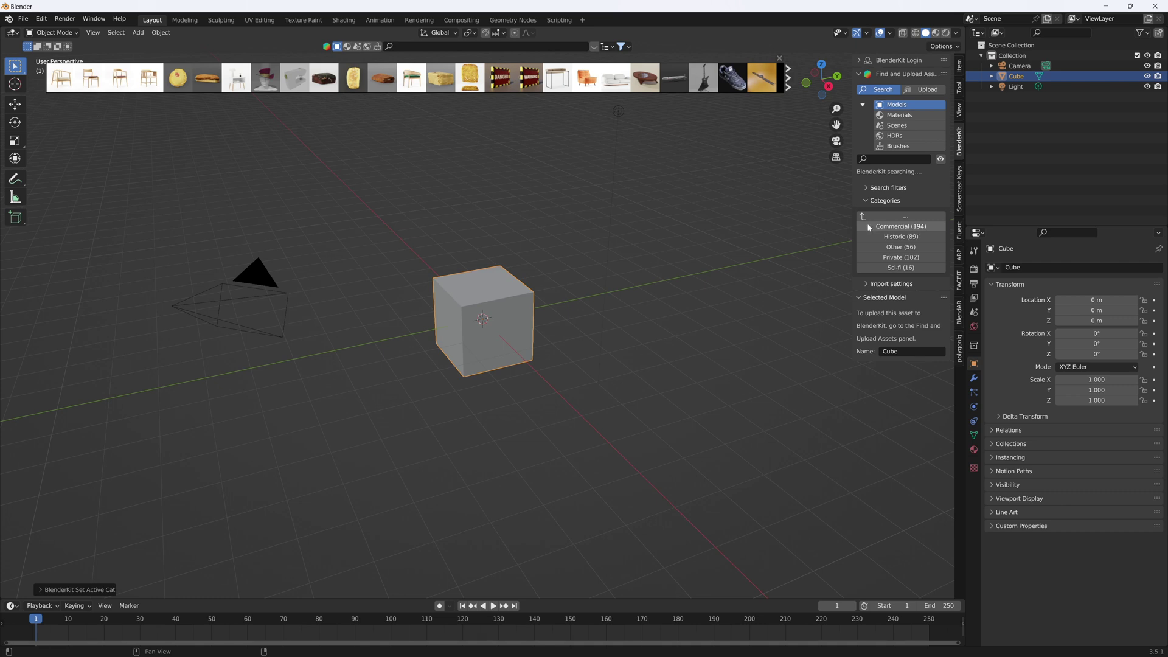
{"action": "mouse_move", "coordinate": [90, 77]}
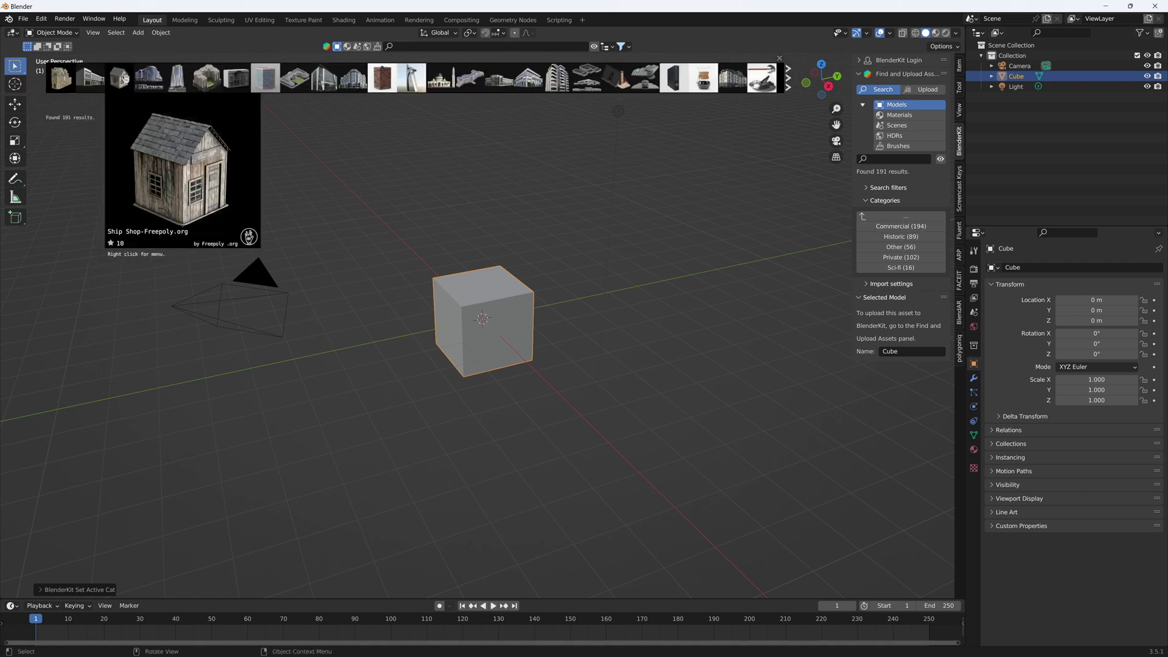
{"action": "mouse_move", "coordinate": [140, 77]}
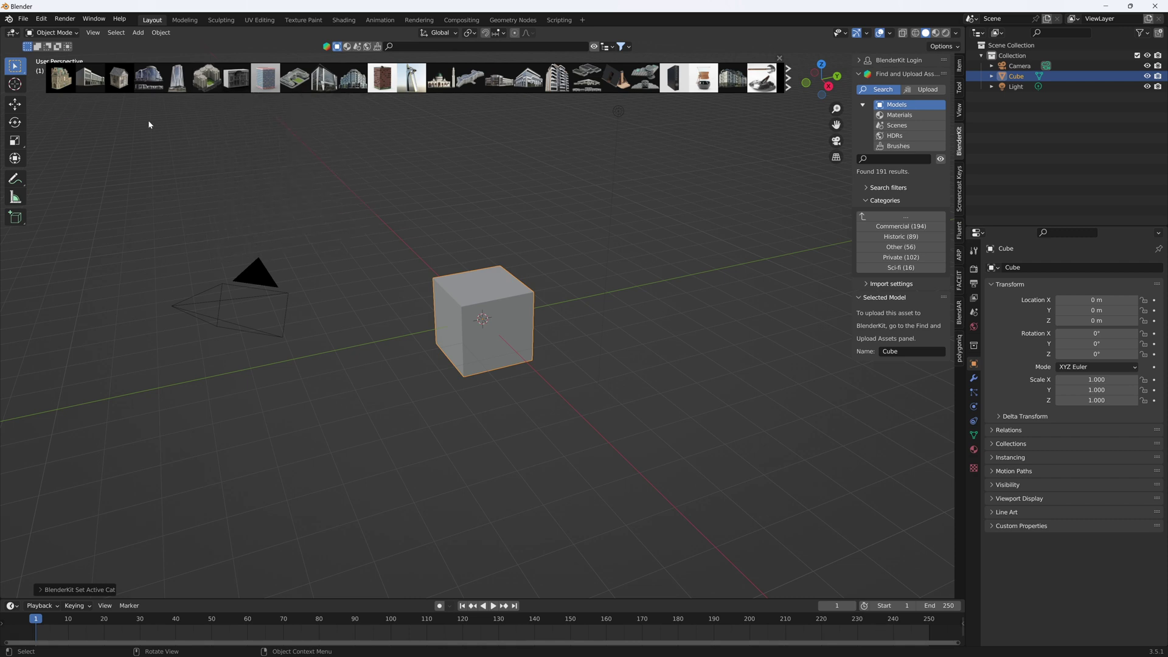
Delete the default camera, cube and light
{"action": "left_click", "coordinate": [675, 214]}
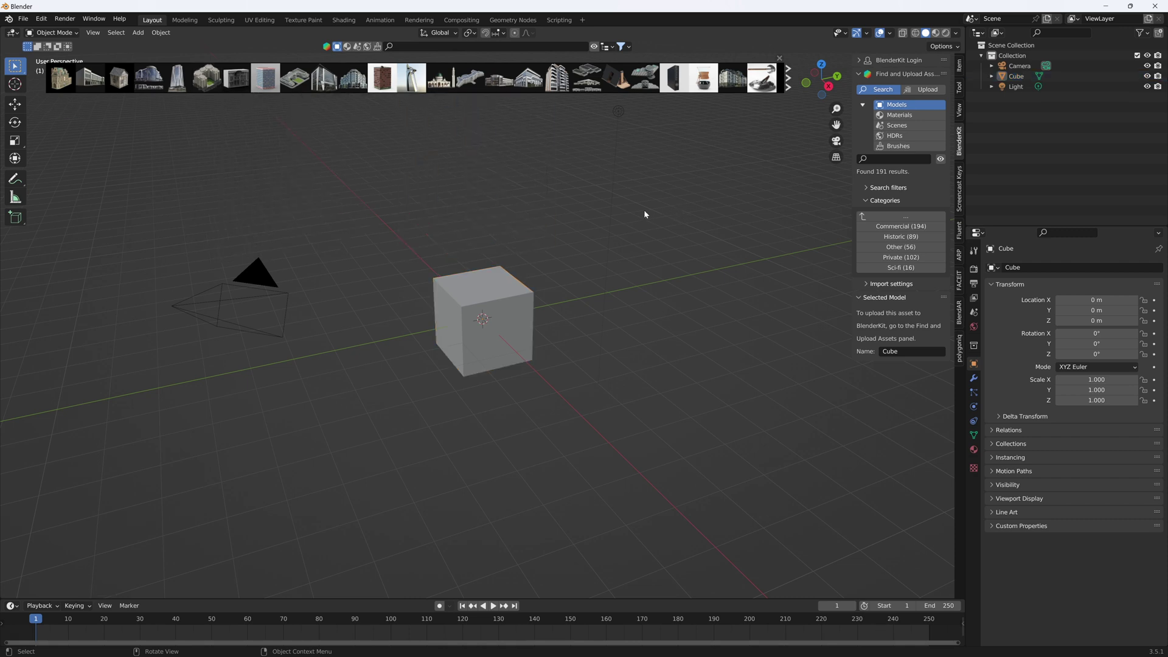
{"action": "key", "text": "a"}
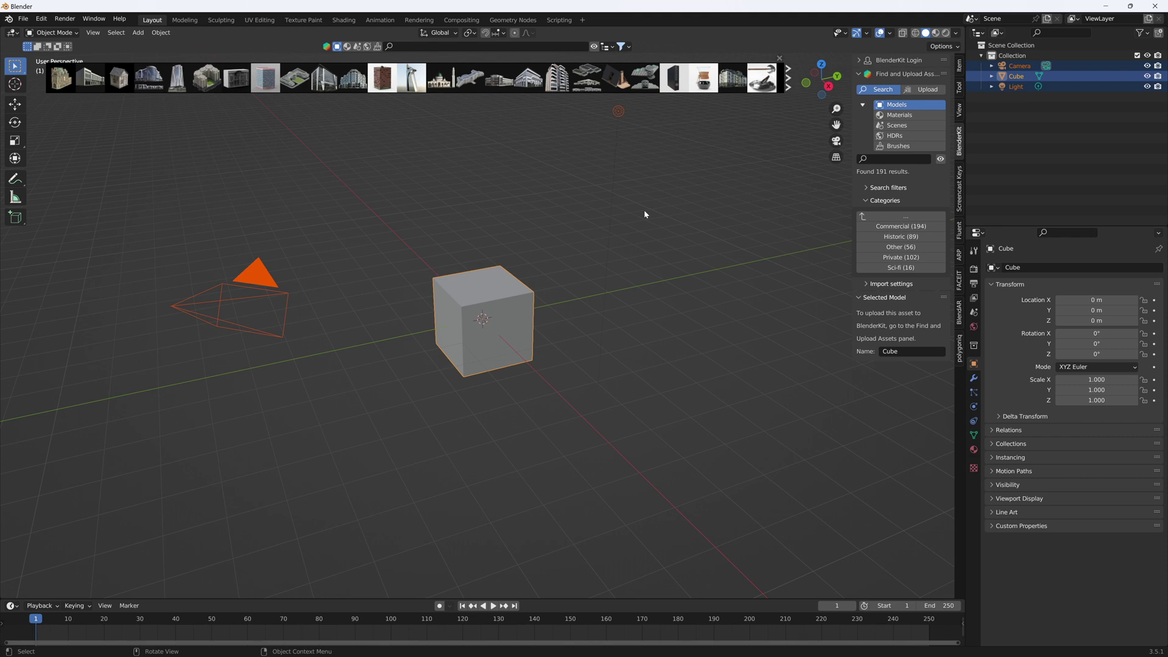
{"action": "key", "text": "x"}
{"action": "left_click", "coordinate": [645, 213]}
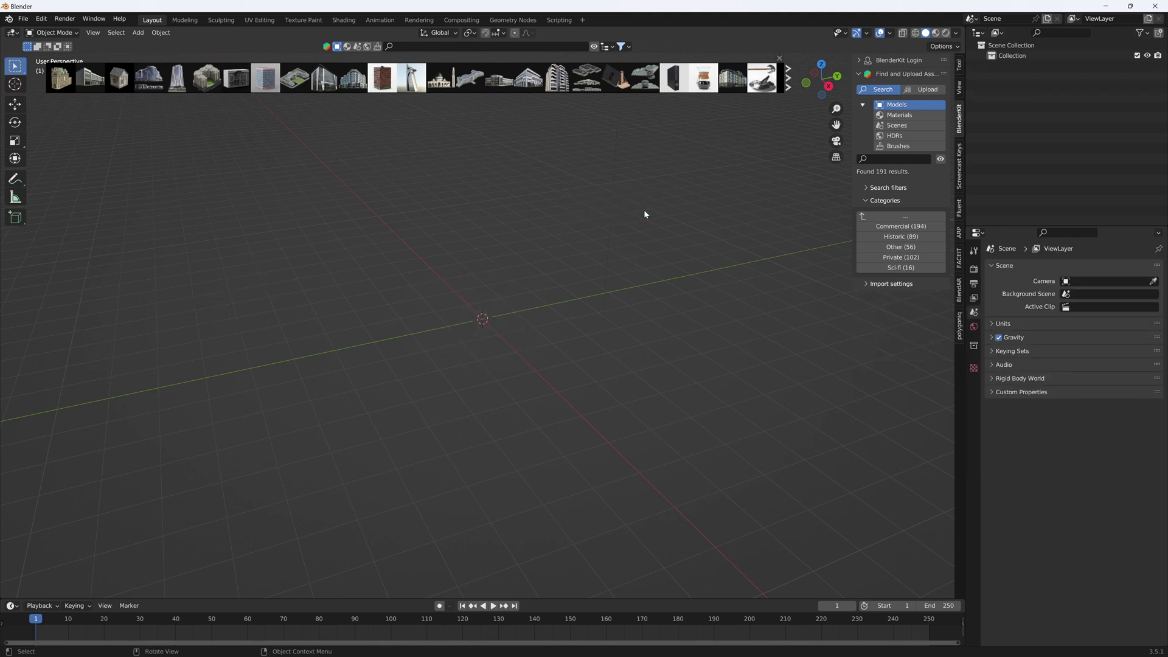
Drag the Mini Office building from BlenderKit into the scene and orbit to view it
{"action": "mouse_move", "coordinate": [97, 87]}
{"action": "left_click_drag", "start_coordinate": [95, 80], "coordinate": [523, 198]}
{"action": "middle_click_drag", "start_coordinate": [444, 272], "coordinate": [650, 291]}
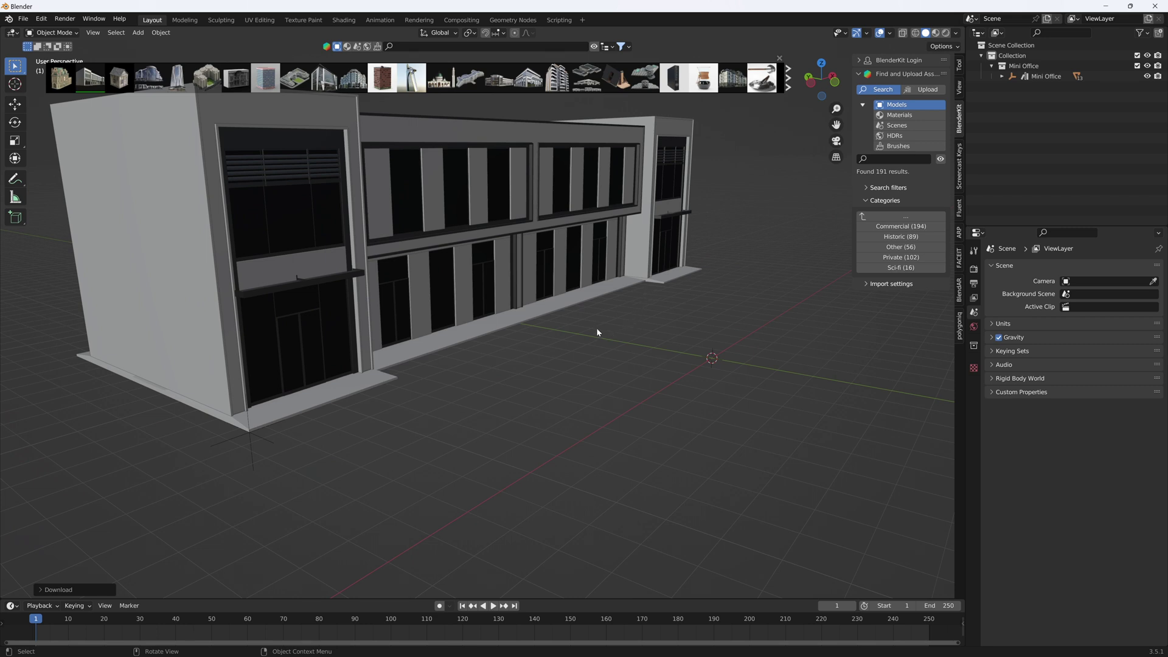
Add a plane to the scene in front of the office building
{"action": "key", "text": "shift+a"}
{"action": "mouse_move", "coordinate": [591, 334]}
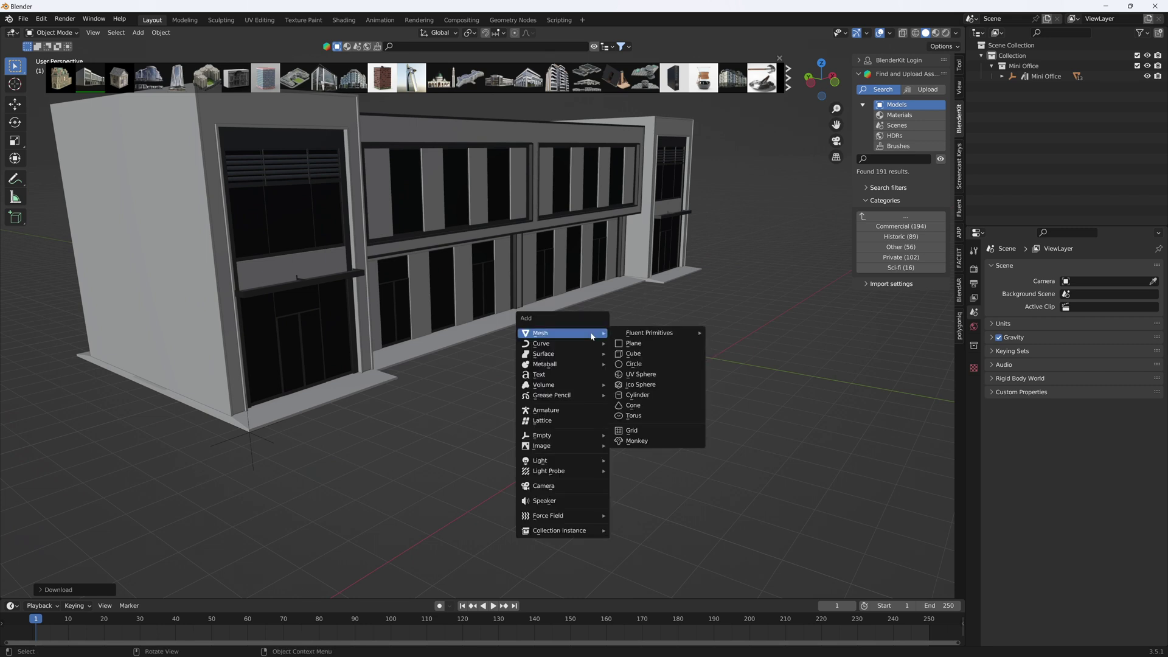
{"action": "left_click", "coordinate": [636, 344]}
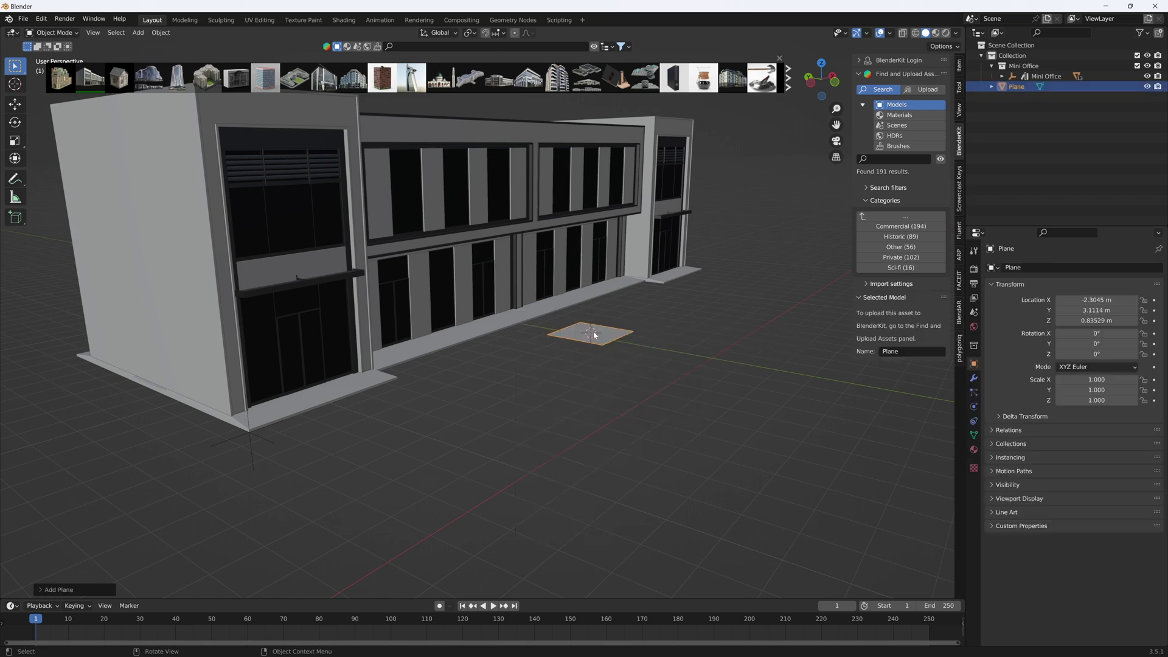
{"action": "scroll", "coordinate": [597, 337], "scroll_direction": "up", "scroll_amount": 5}
{"action": "scroll", "coordinate": [728, 341], "scroll_direction": "down", "scroll_amount": 5}
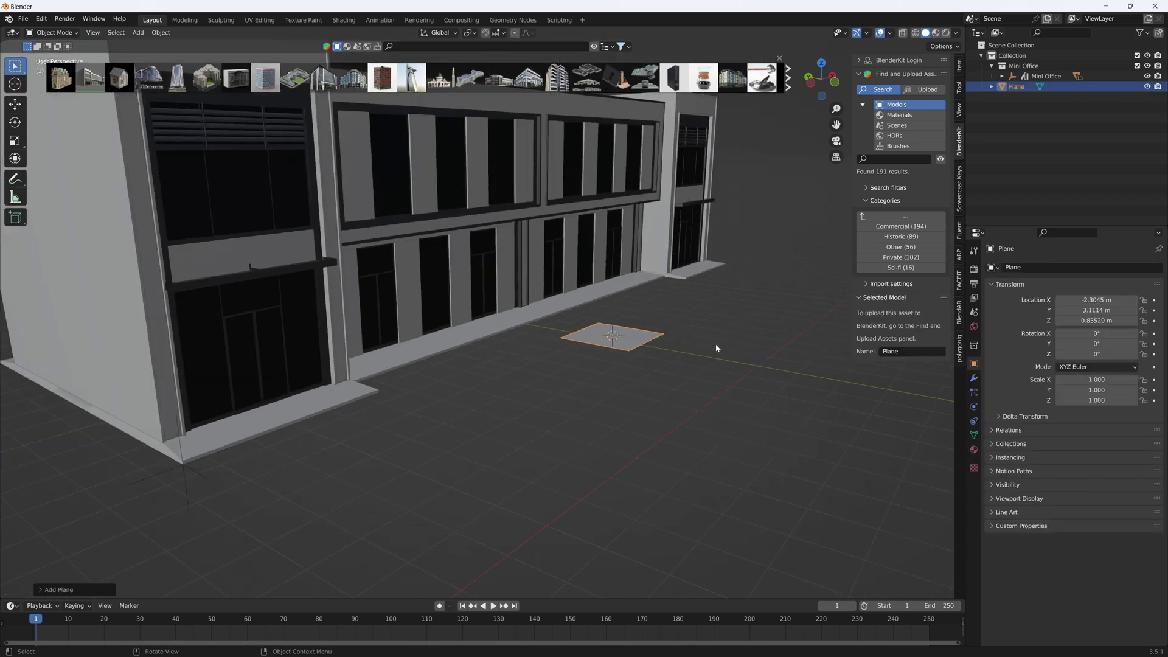
{"action": "middle_click_drag", "start_coordinate": [729, 341], "coordinate": [632, 363]}
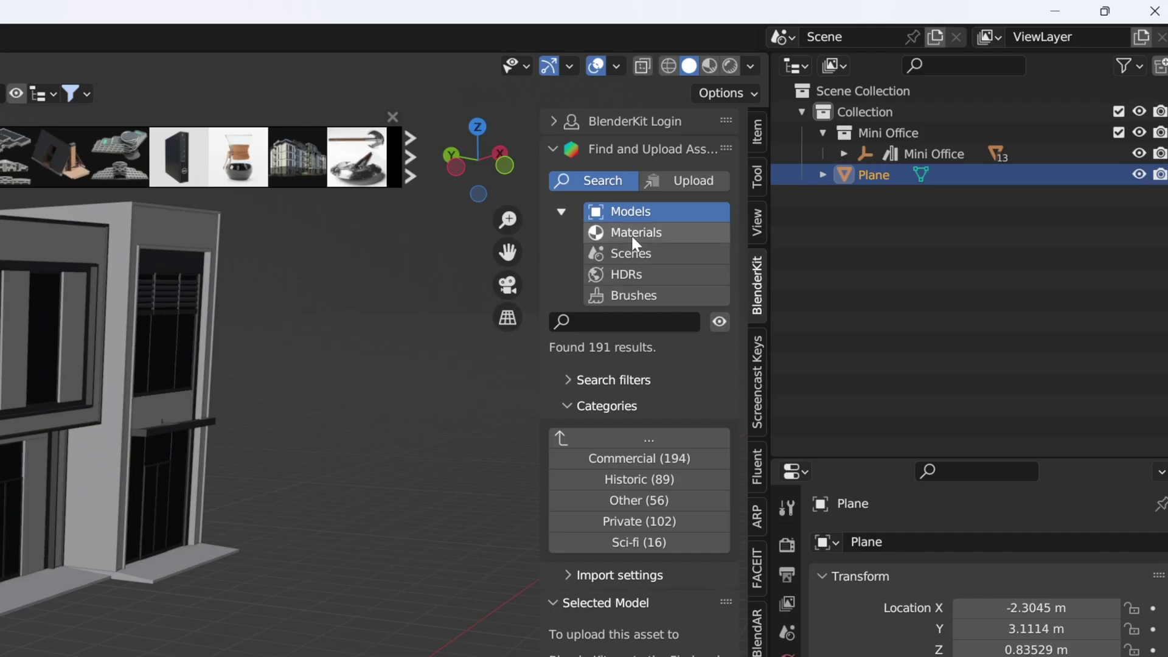
Filter BlenderKit materials to asphalt and drop the Damaged road material onto the plane
{"action": "left_click", "coordinate": [896, 116]}
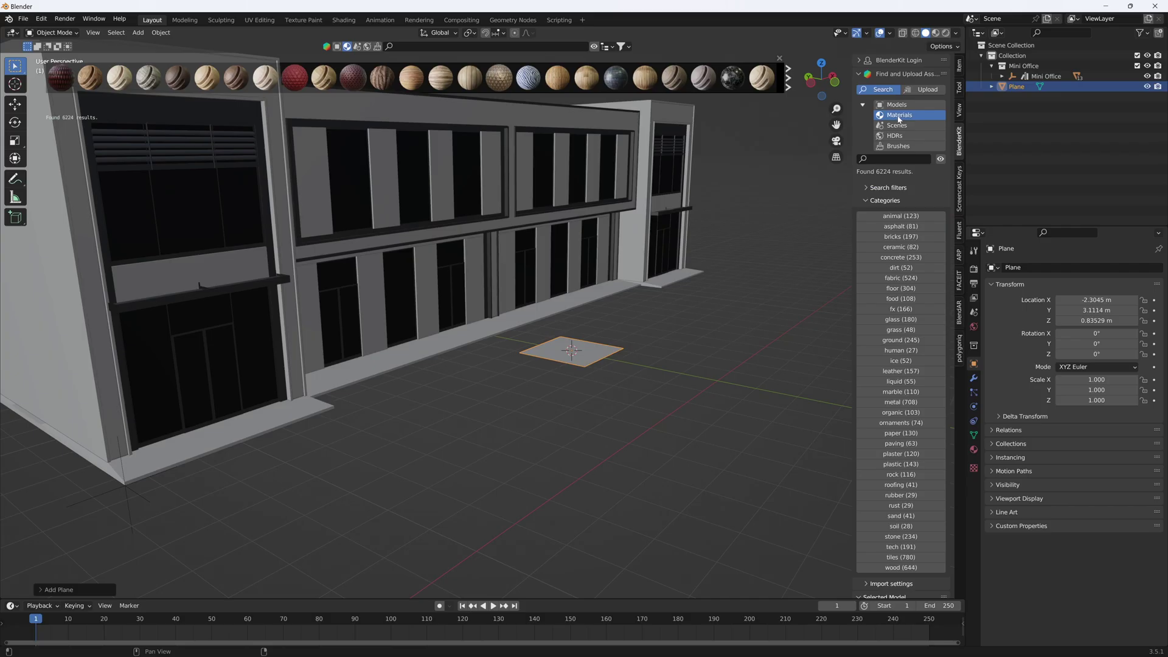
{"action": "left_click", "coordinate": [910, 227]}
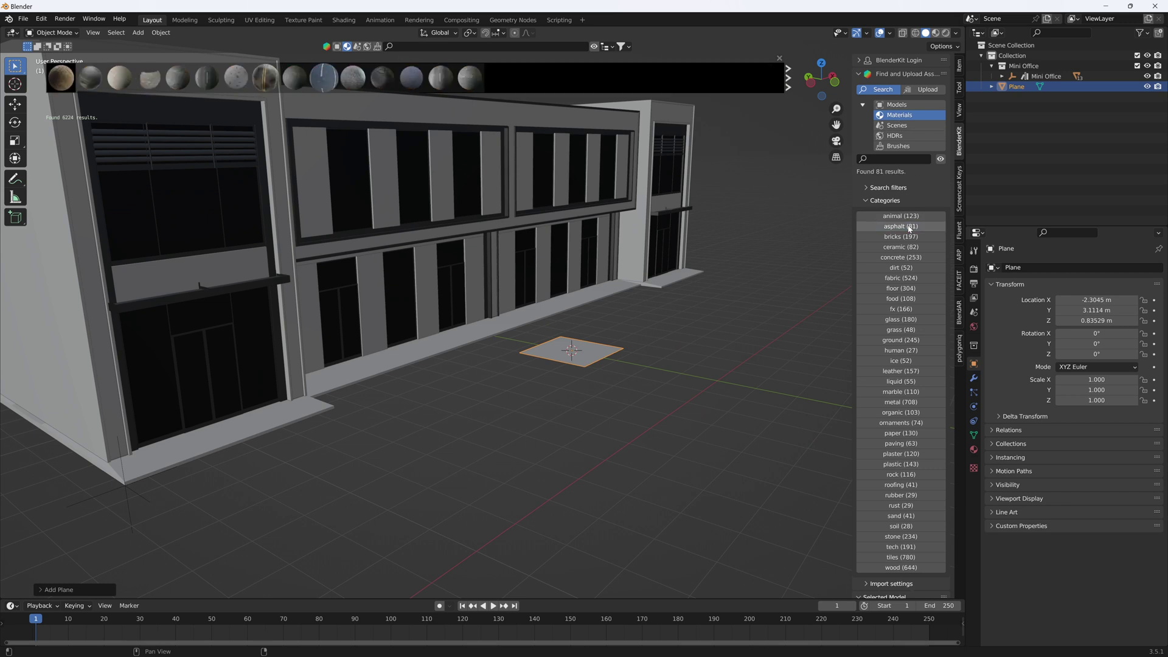
{"action": "mouse_move", "coordinate": [65, 82]}
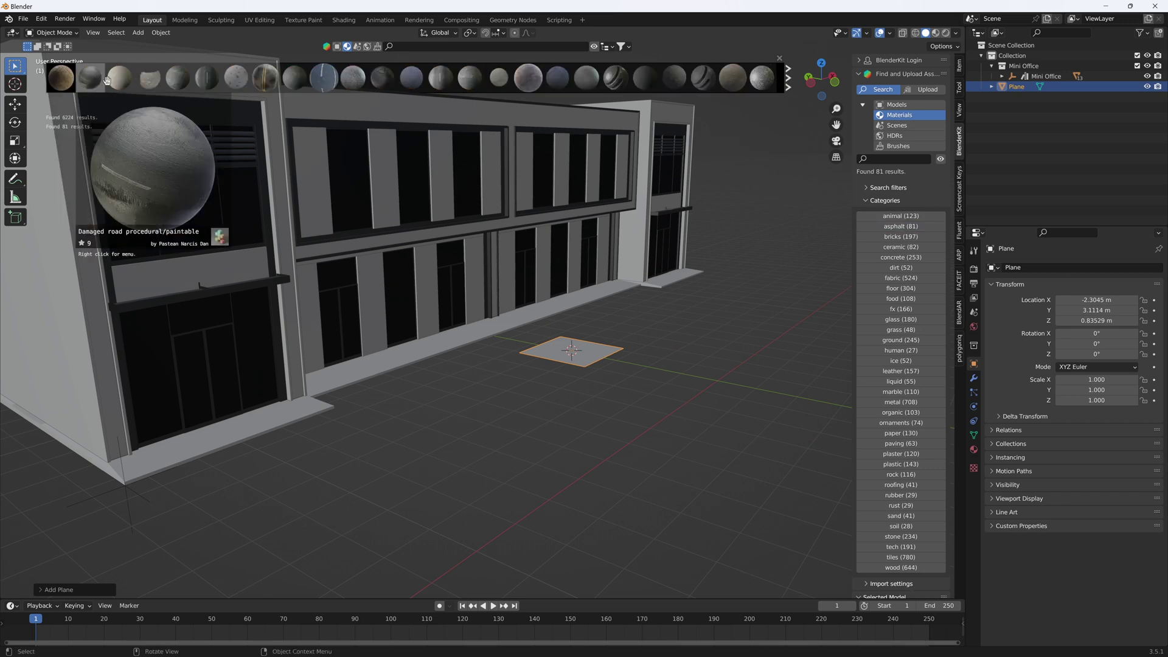
{"action": "left_click_drag", "start_coordinate": [95, 77], "coordinate": [587, 353]}
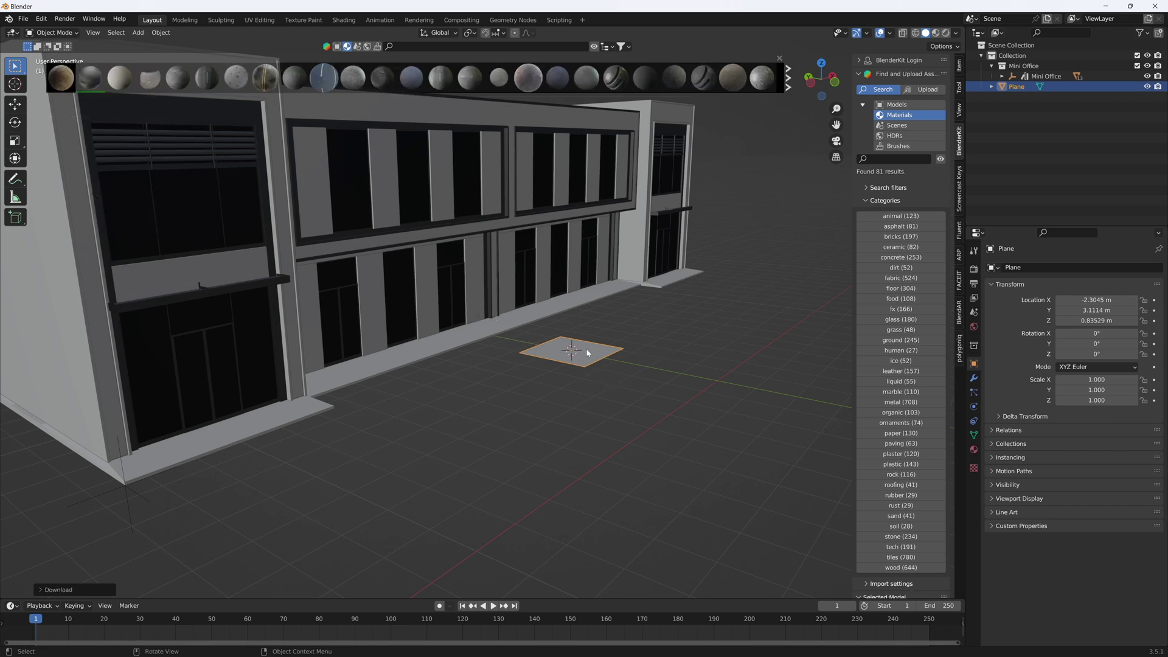
Switch the viewport to Material Preview so the facade and road textures show
{"action": "left_click", "coordinate": [619, 332]}
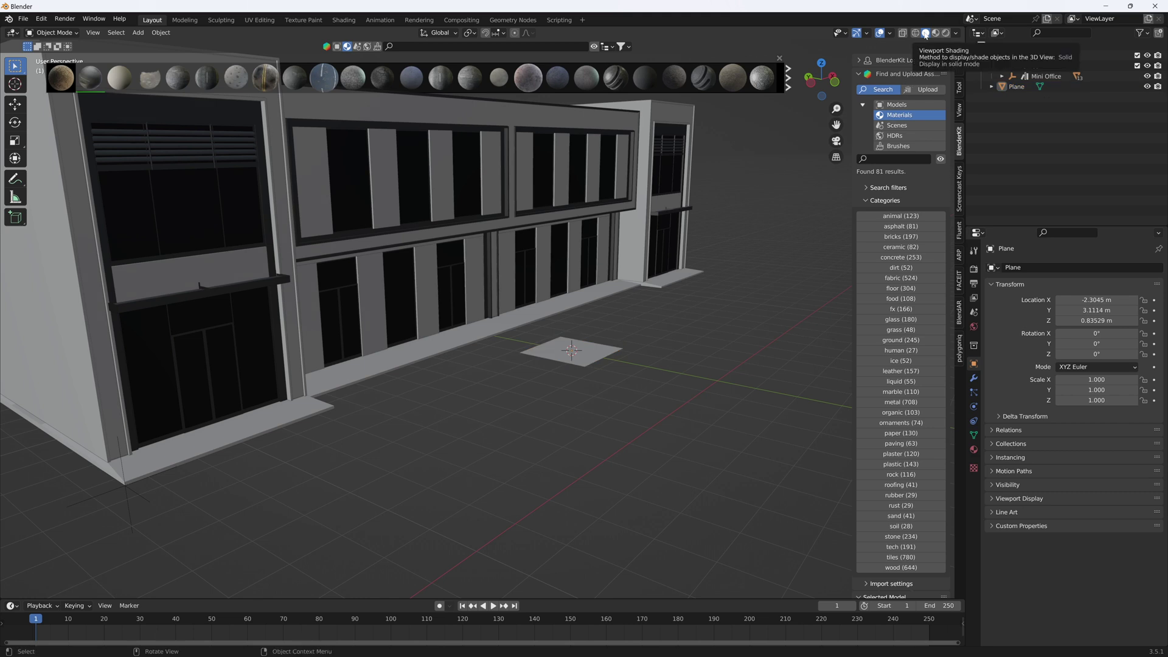
{"action": "left_click", "coordinate": [935, 33]}
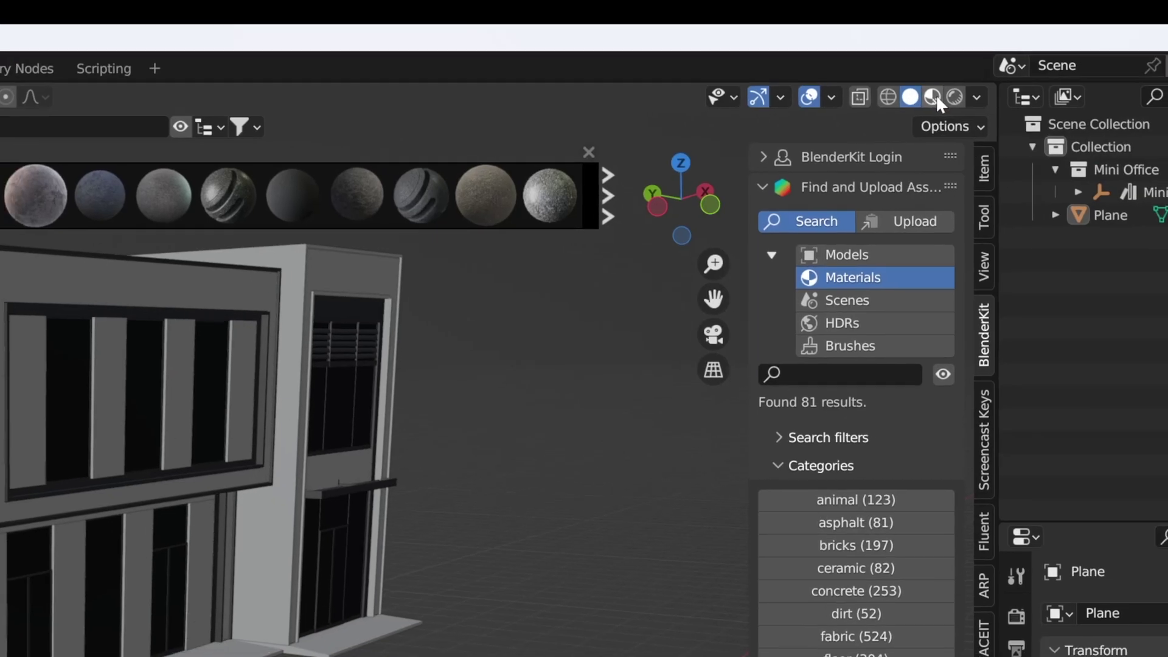
{"action": "scroll", "coordinate": [469, 520], "scroll_direction": "up", "scroll_amount": 5}
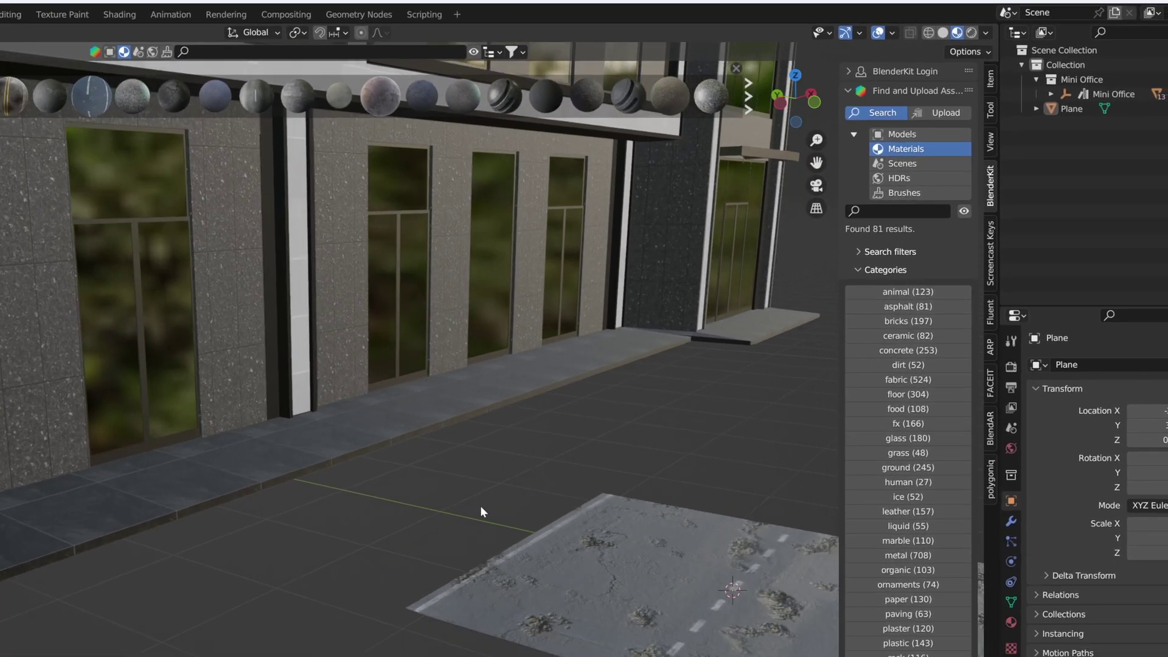
{"action": "scroll", "coordinate": [480, 505], "scroll_direction": "down", "scroll_amount": 4}
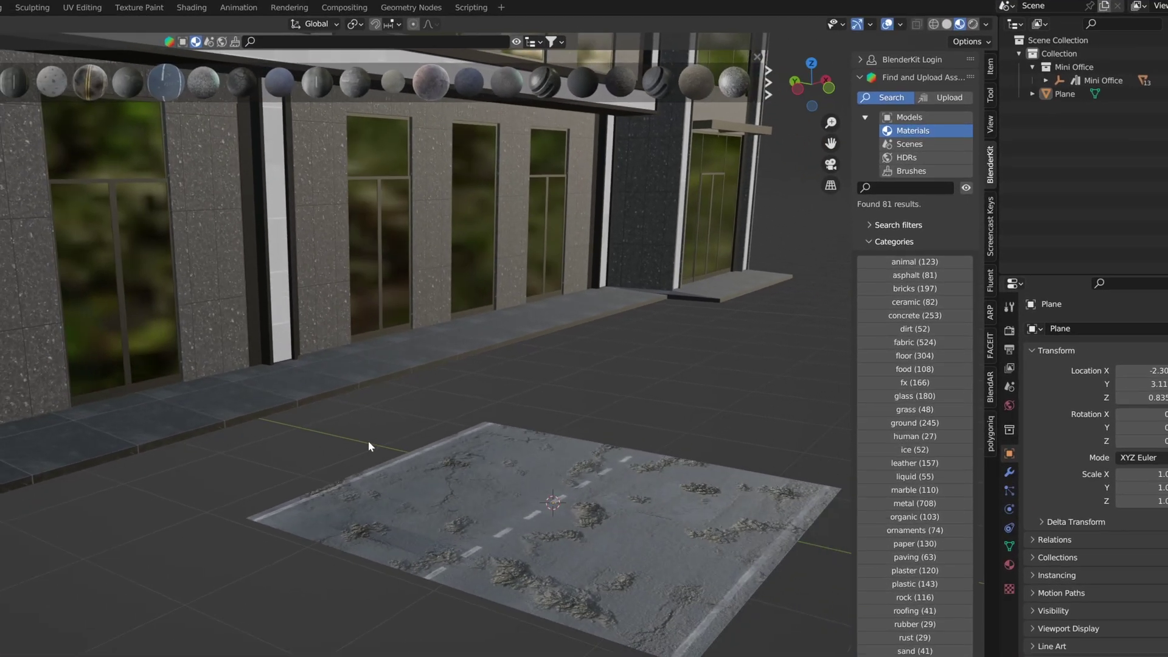
{"action": "scroll", "coordinate": [716, 347], "scroll_direction": "down", "scroll_amount": 3}
Select the road plane and cancel an X-axis scale, keeping its scale at 1.000
{"action": "left_click", "coordinate": [608, 382]}
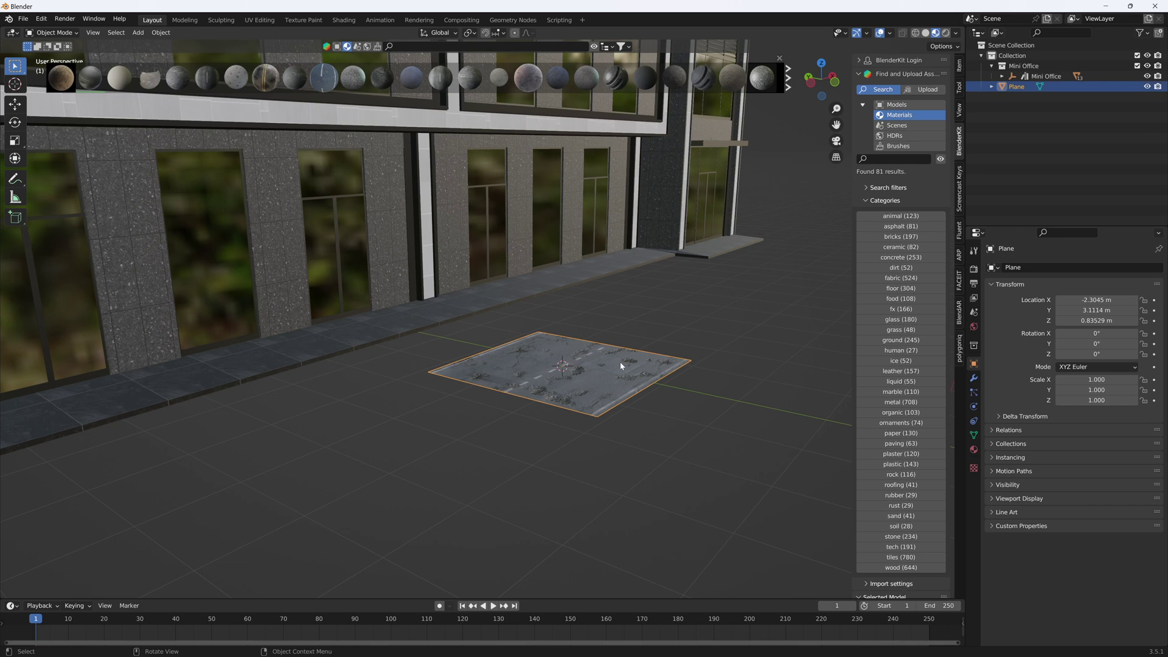
{"action": "key", "text": "s"}
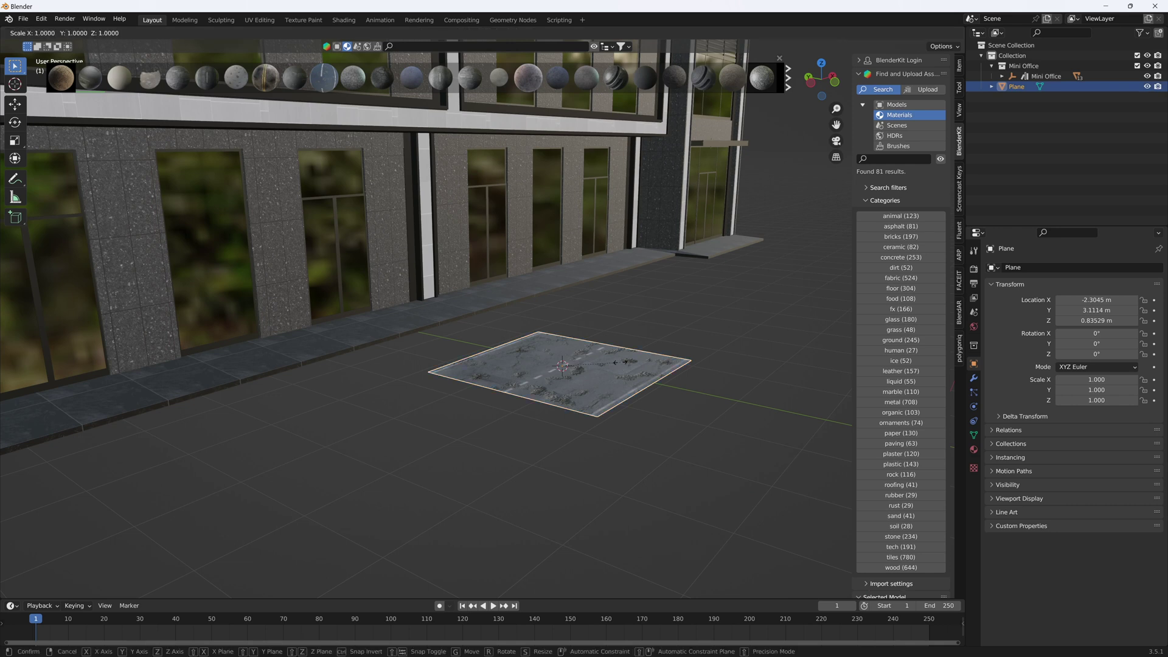
{"action": "key", "text": "x"}
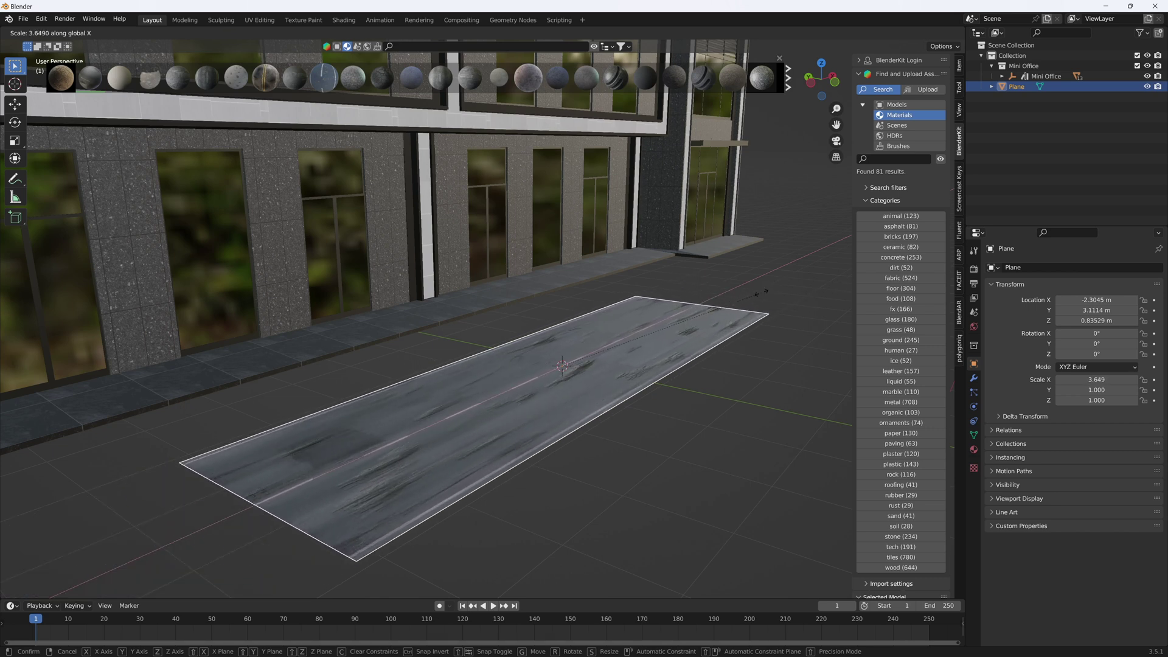
{"action": "key", "text": "Escape"}
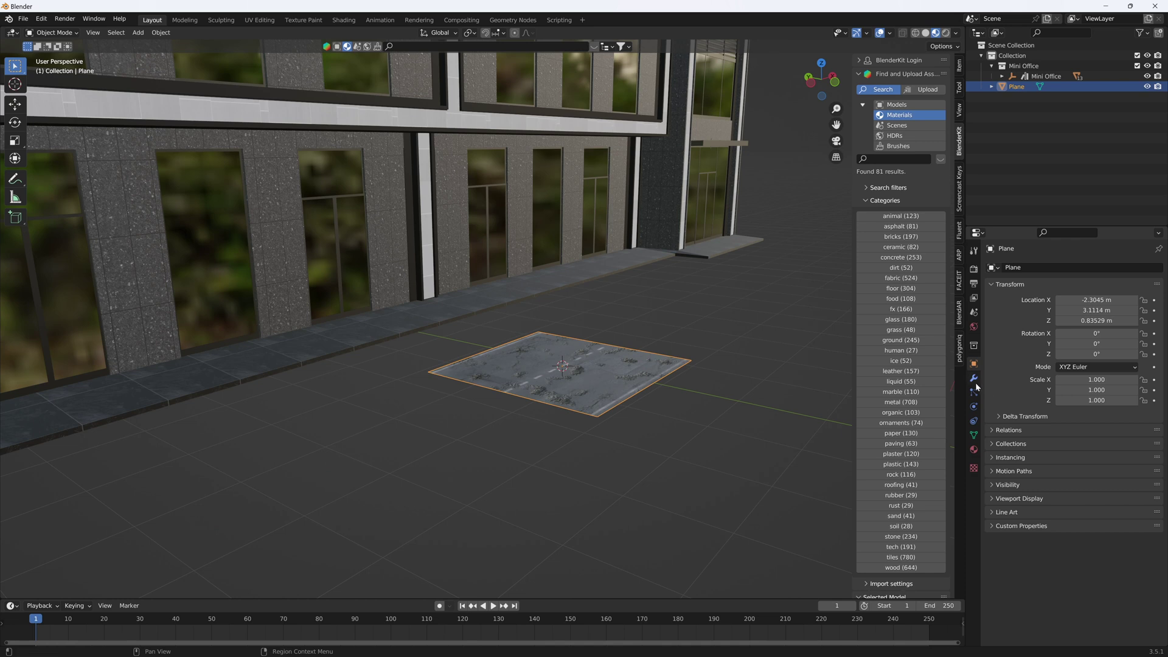
Add an Array modifier to the road plane with Count set to 7
{"action": "left_click", "coordinate": [974, 379]}
{"action": "left_click", "coordinate": [1041, 268]}
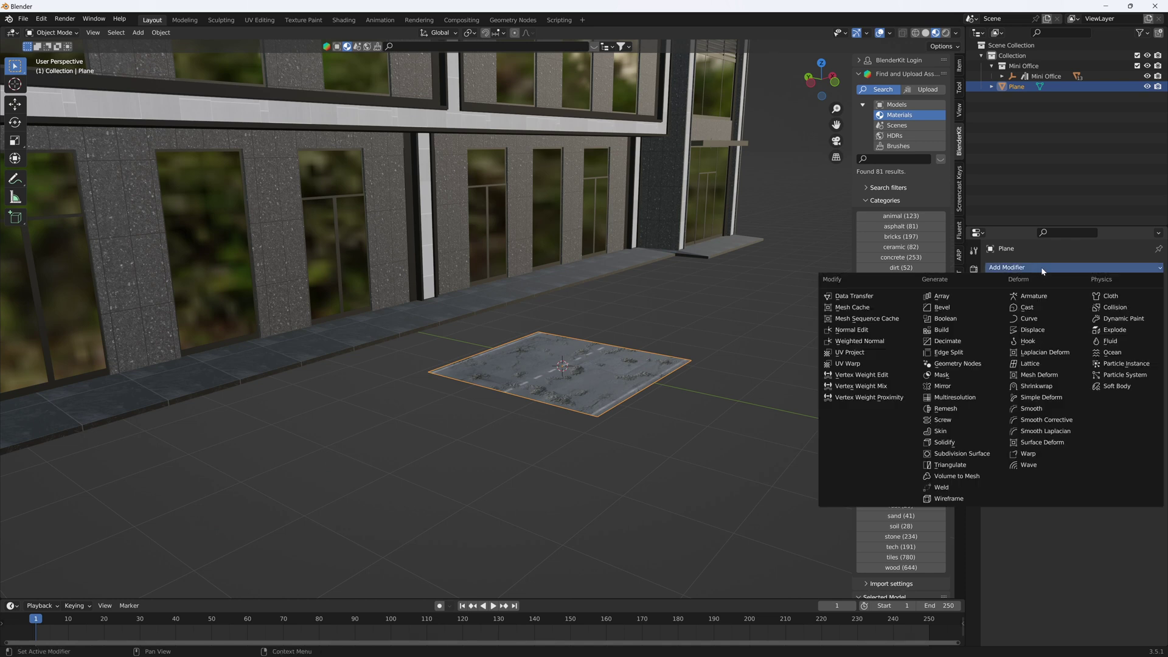
{"action": "left_click", "coordinate": [935, 297]}
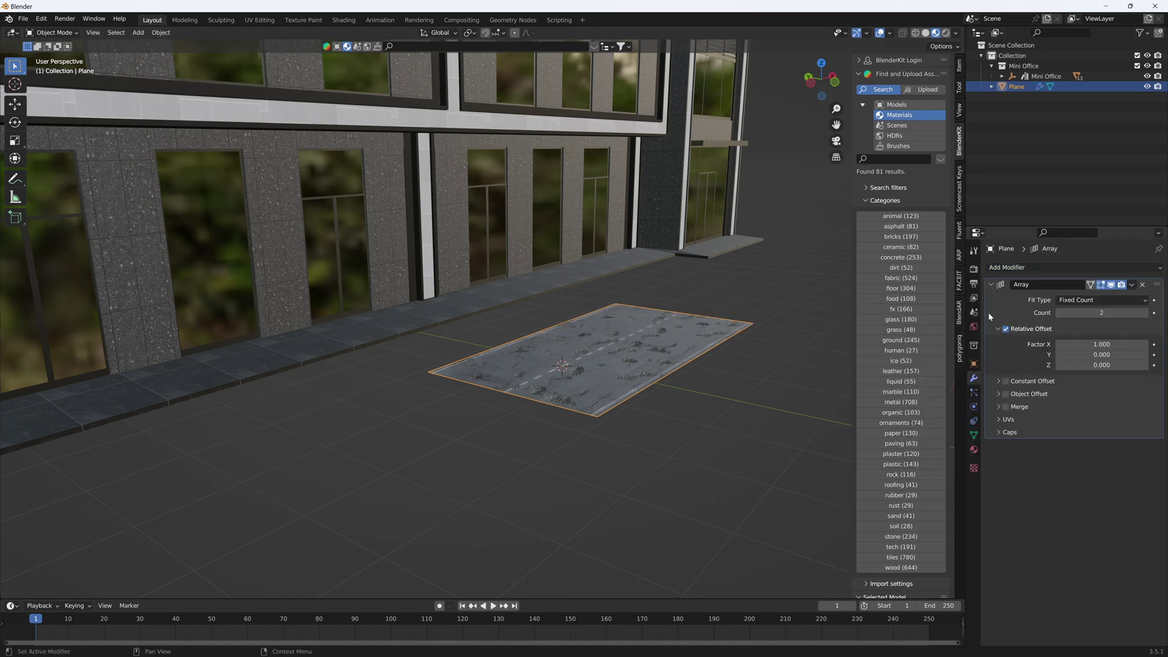
{"action": "left_click_drag", "start_coordinate": [1131, 311], "coordinate": [1167, 312]}
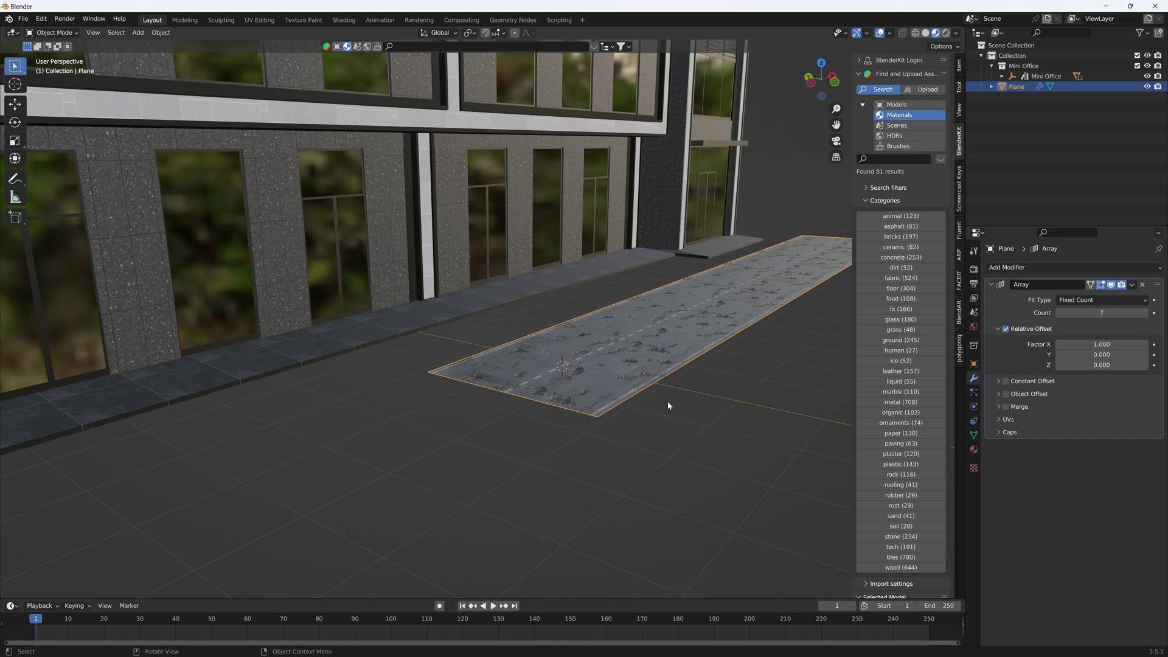
Move the road strip horizontally along the front of the building
{"action": "key", "text": "g"}
{"action": "key", "text": "shift+z"}
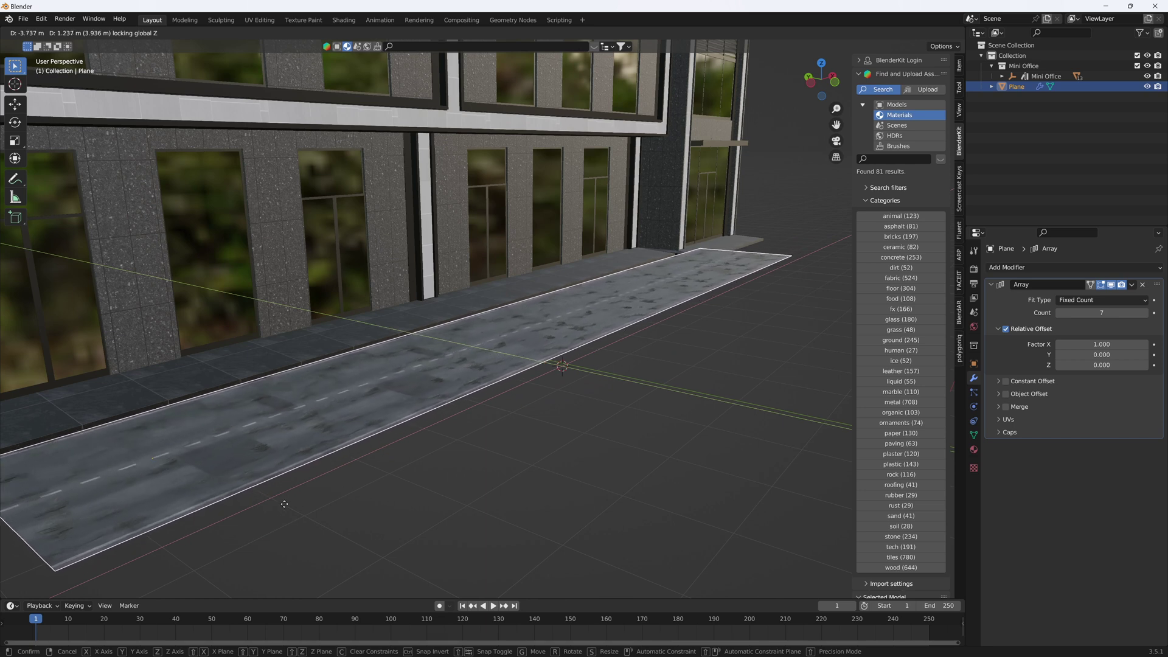
{"action": "left_click", "coordinate": [236, 513]}
{"action": "middle_click_drag", "start_coordinate": [229, 516], "coordinate": [313, 472]}
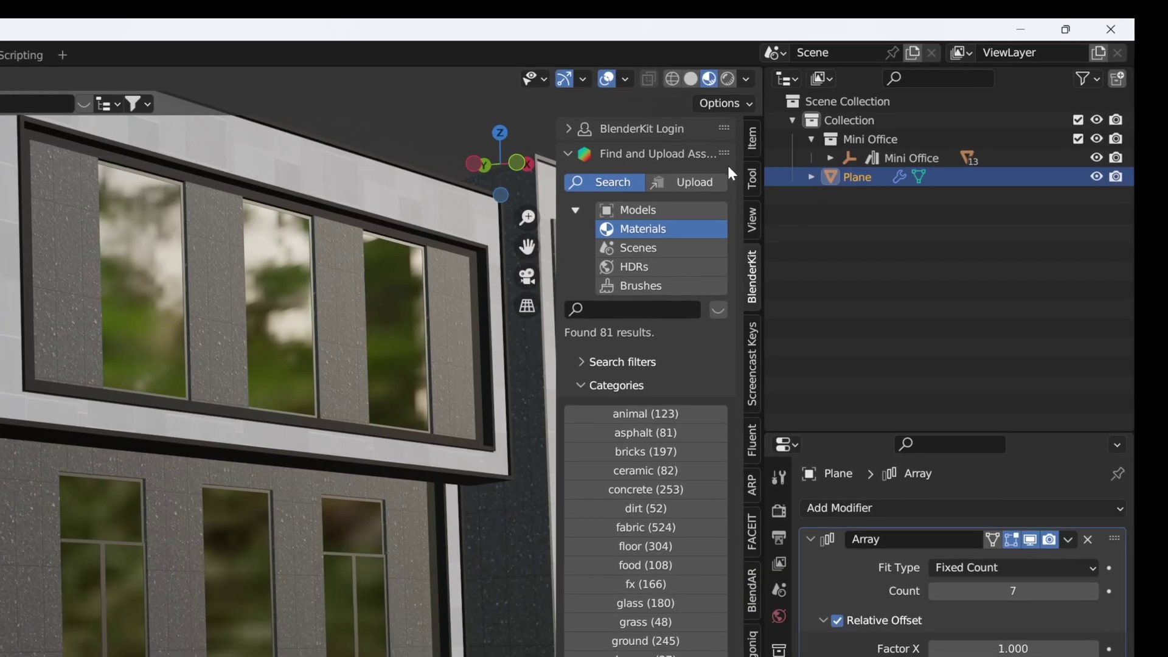
Set the road strip's Location Z to 0 m in the Item panel
{"action": "left_click", "coordinate": [752, 140]}
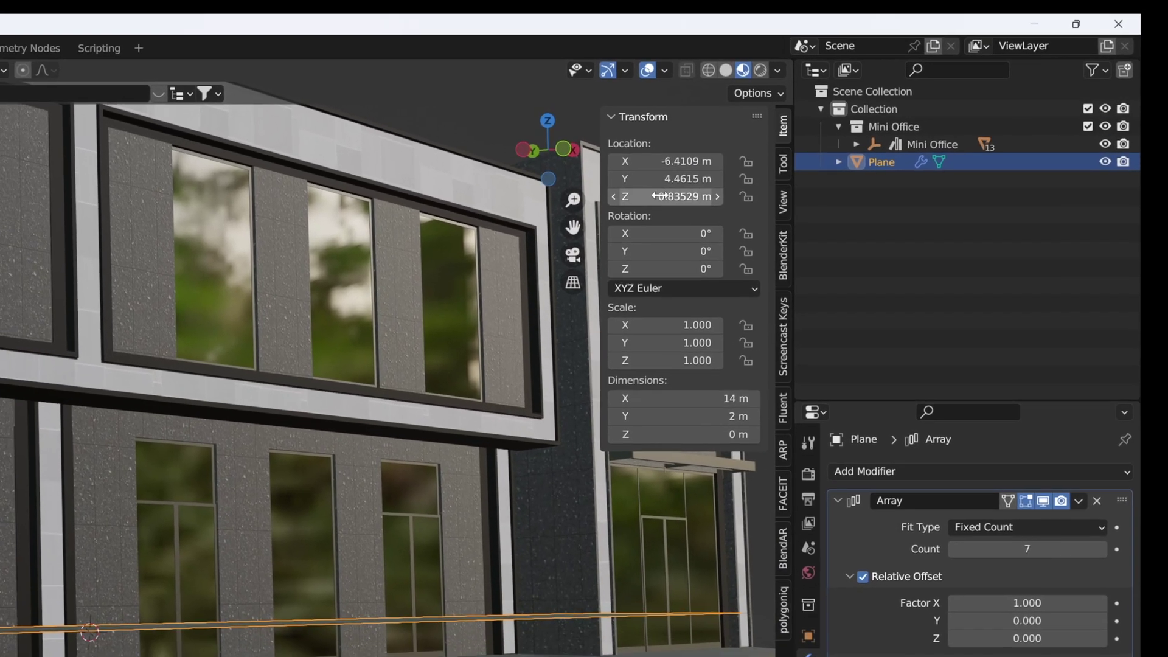
{"action": "left_click_drag", "start_coordinate": [658, 196], "coordinate": [609, 196]}
{"action": "left_click", "coordinate": [760, 163]}
{"action": "type", "text": "0"}
{"action": "key", "text": "Return"}
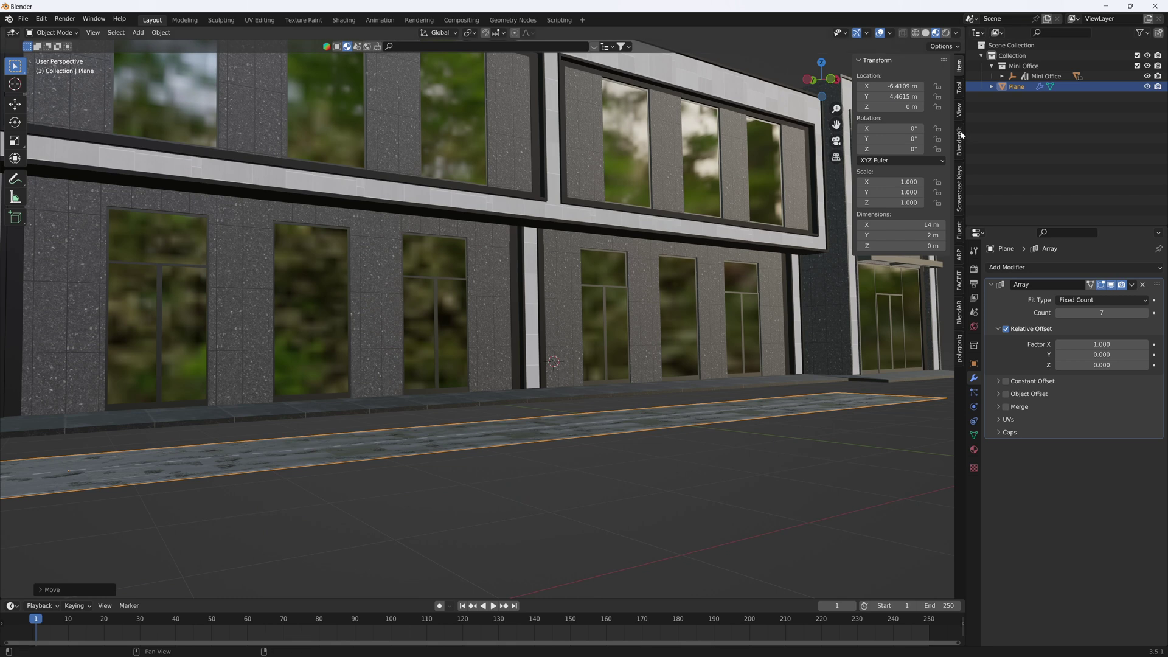
Scale the road strip about 3 times into a wide street
{"action": "left_click", "coordinate": [882, 185]}
{"action": "middle_click_drag", "start_coordinate": [469, 267], "coordinate": [478, 344]}
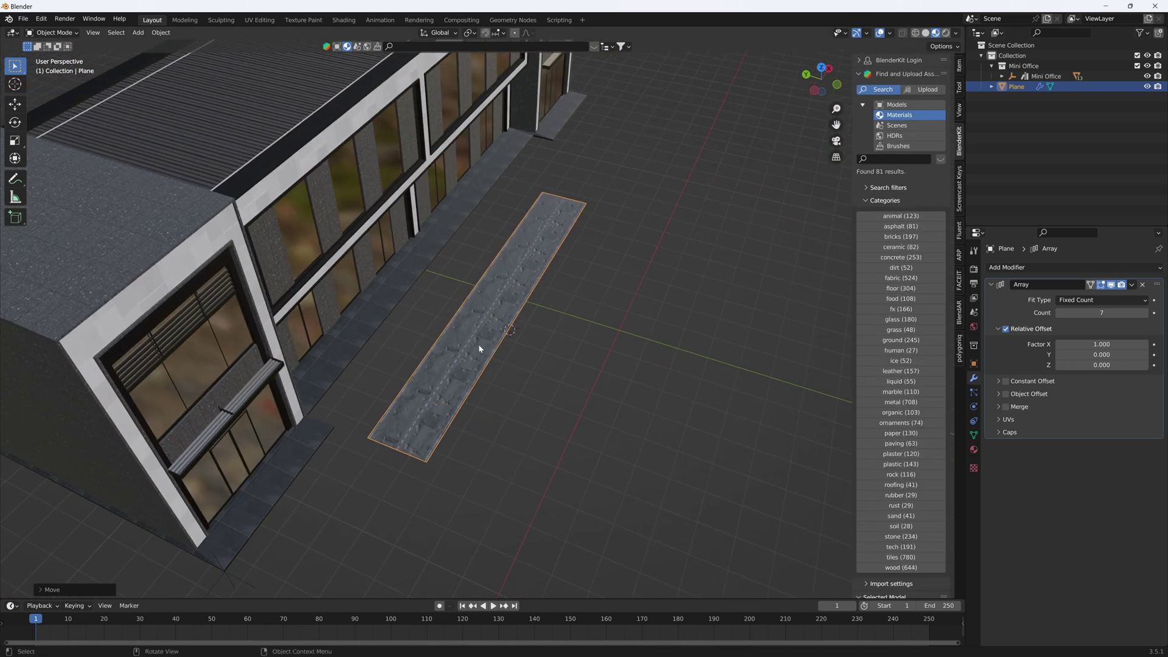
{"action": "key", "text": "s"}
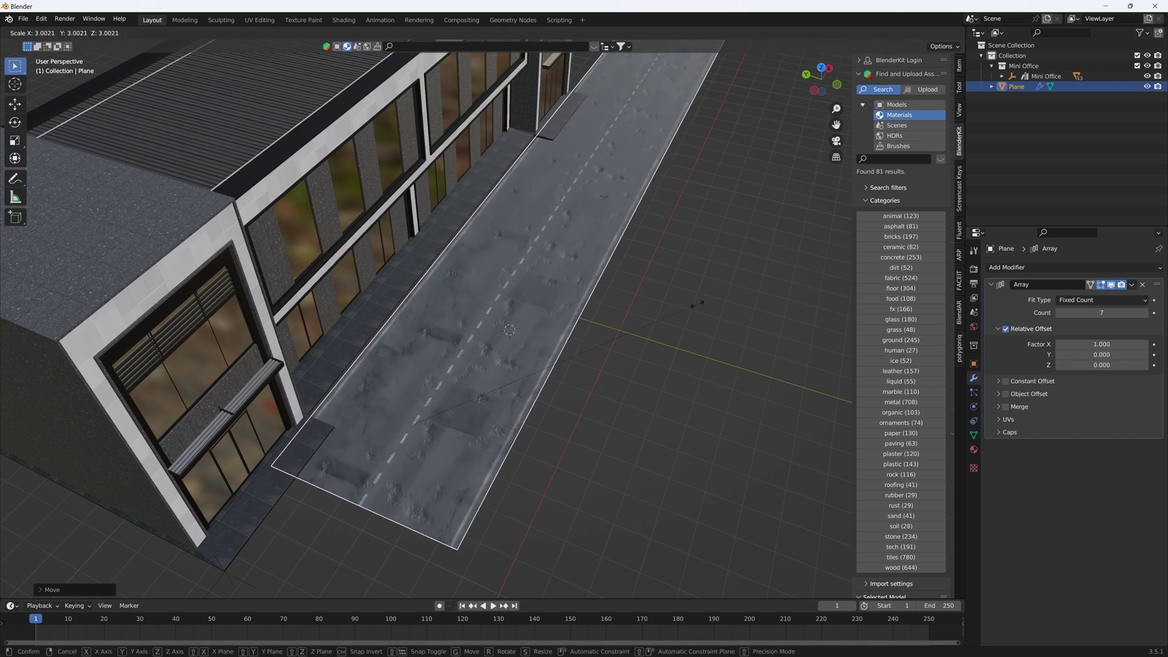
{"action": "left_click", "coordinate": [715, 298]}
{"action": "middle_click_drag", "start_coordinate": [714, 298], "coordinate": [579, 321]}
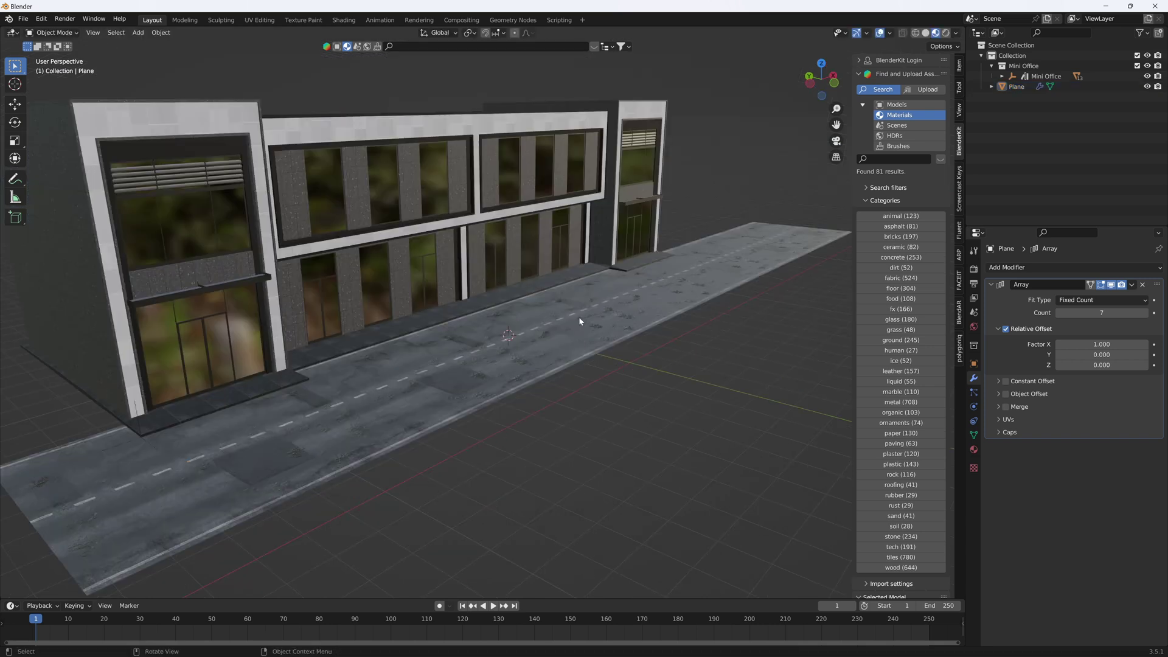
Drag the Ferrari 812 superfast from BlenderKit's Transport > Car > Luxury / Supercar models onto the street
{"action": "left_click", "coordinate": [896, 105]}
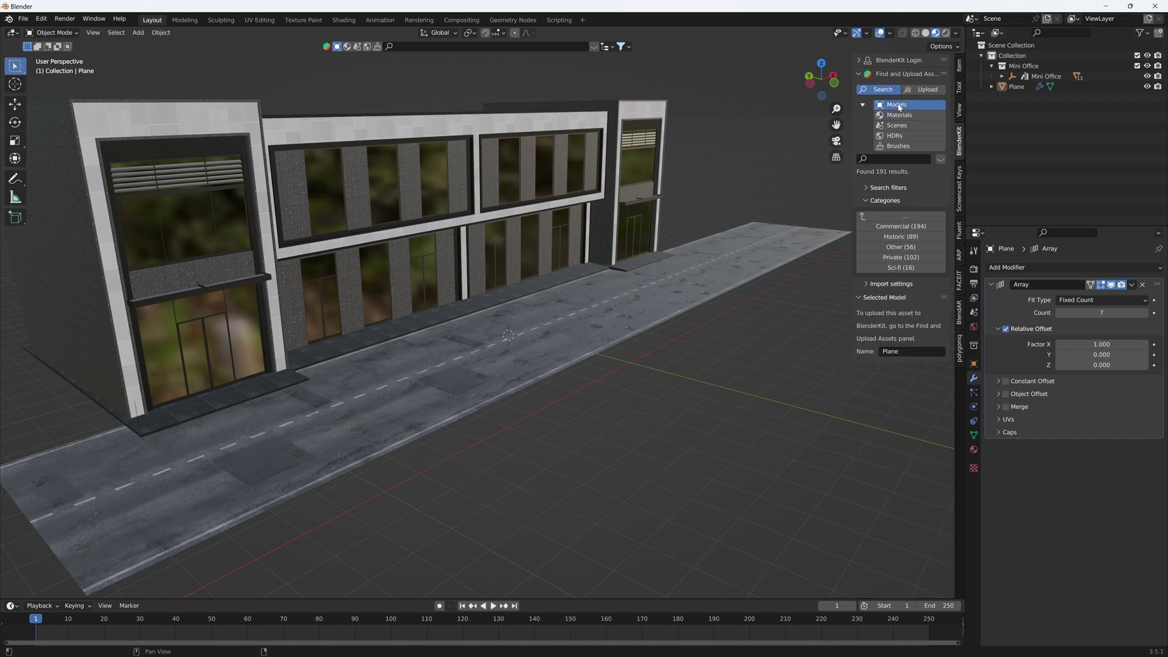
{"action": "left_click", "coordinate": [884, 219]}
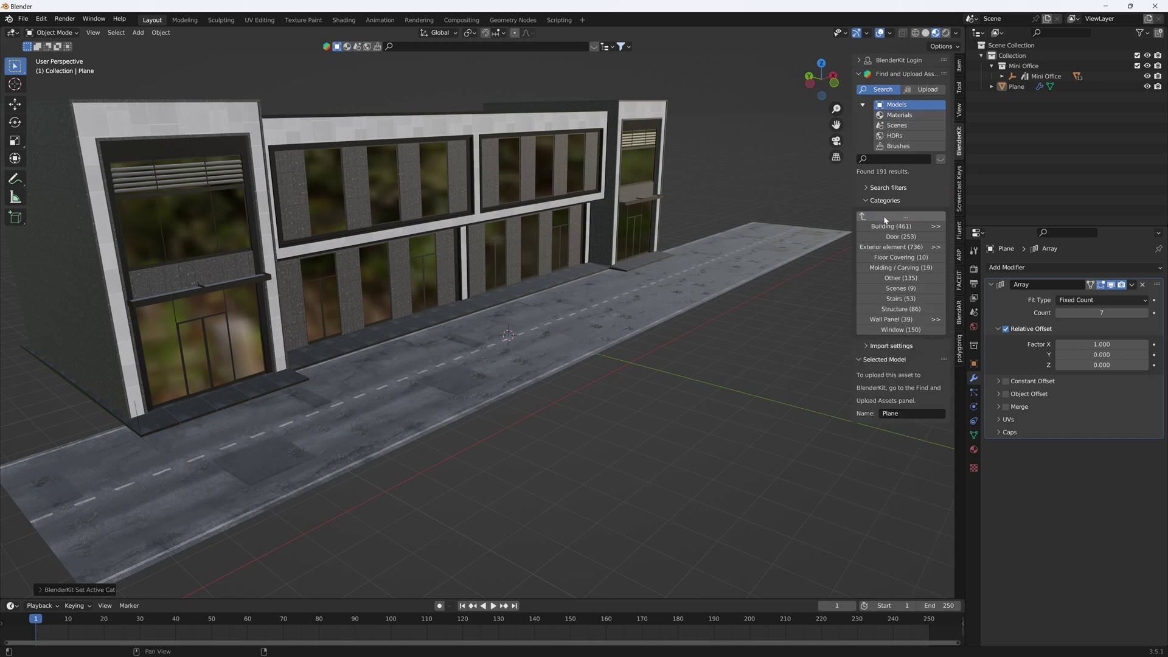
{"action": "left_click", "coordinate": [894, 217]}
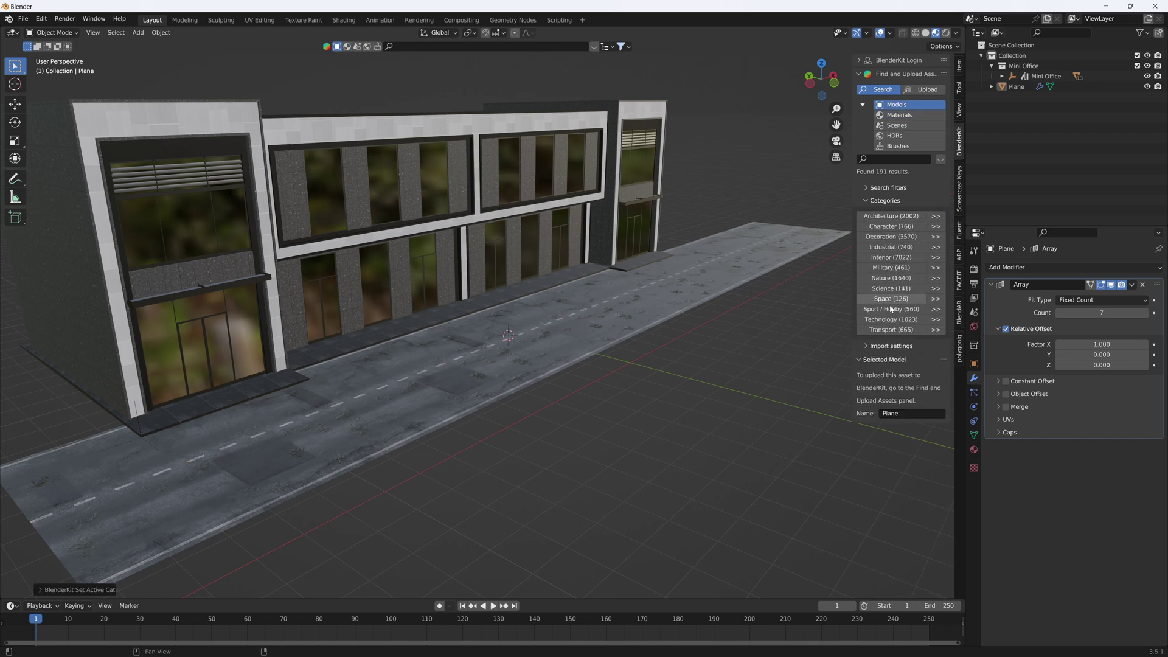
{"action": "left_click", "coordinate": [936, 330]}
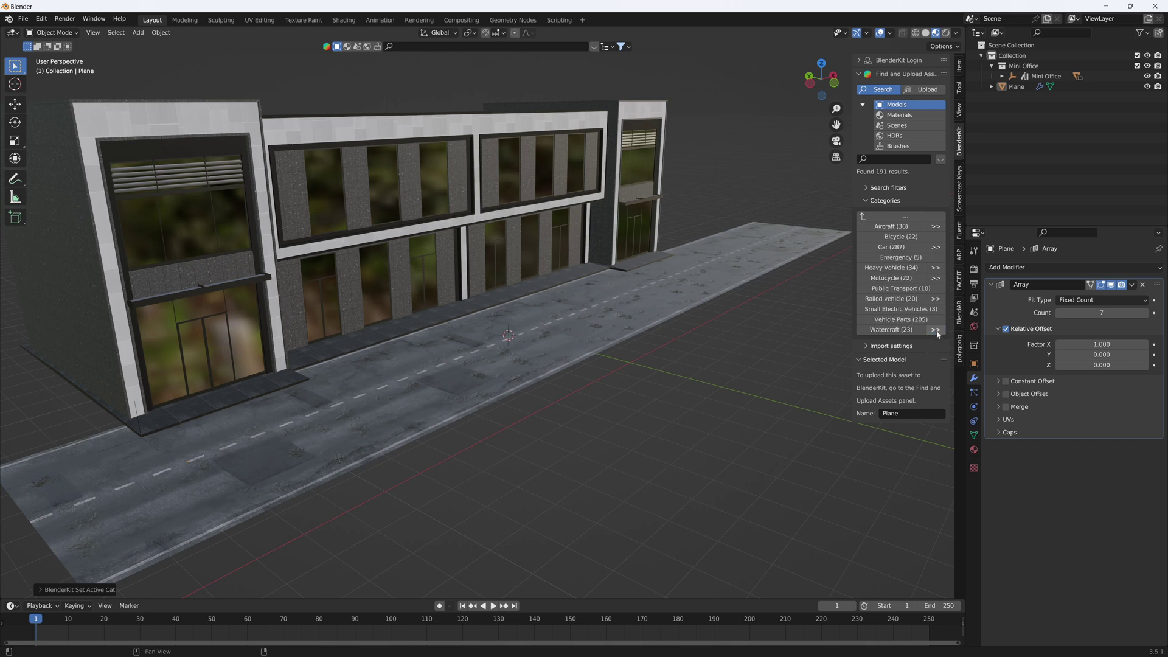
{"action": "left_click", "coordinate": [935, 247]}
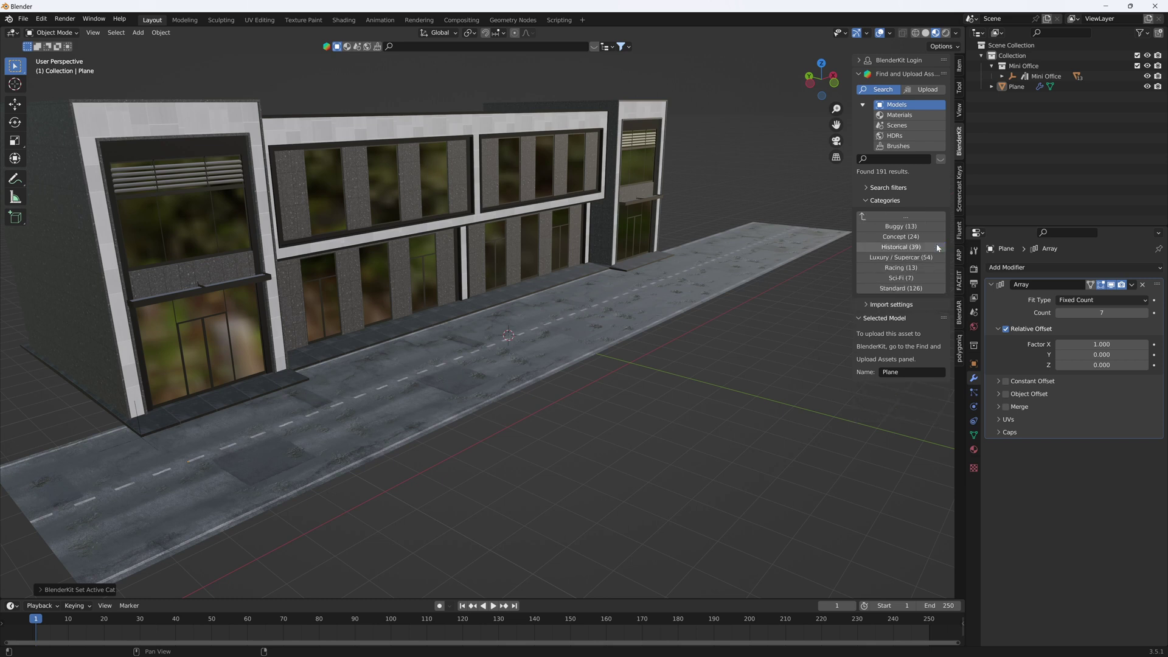
{"action": "left_click", "coordinate": [905, 262]}
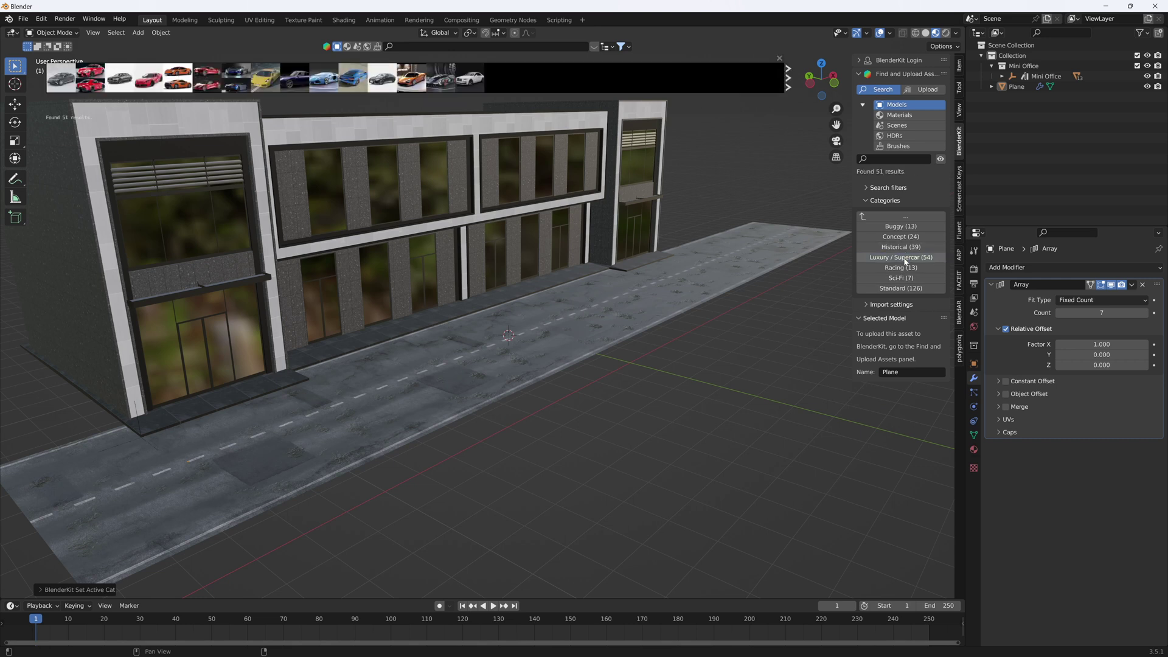
{"action": "mouse_move", "coordinate": [63, 80]}
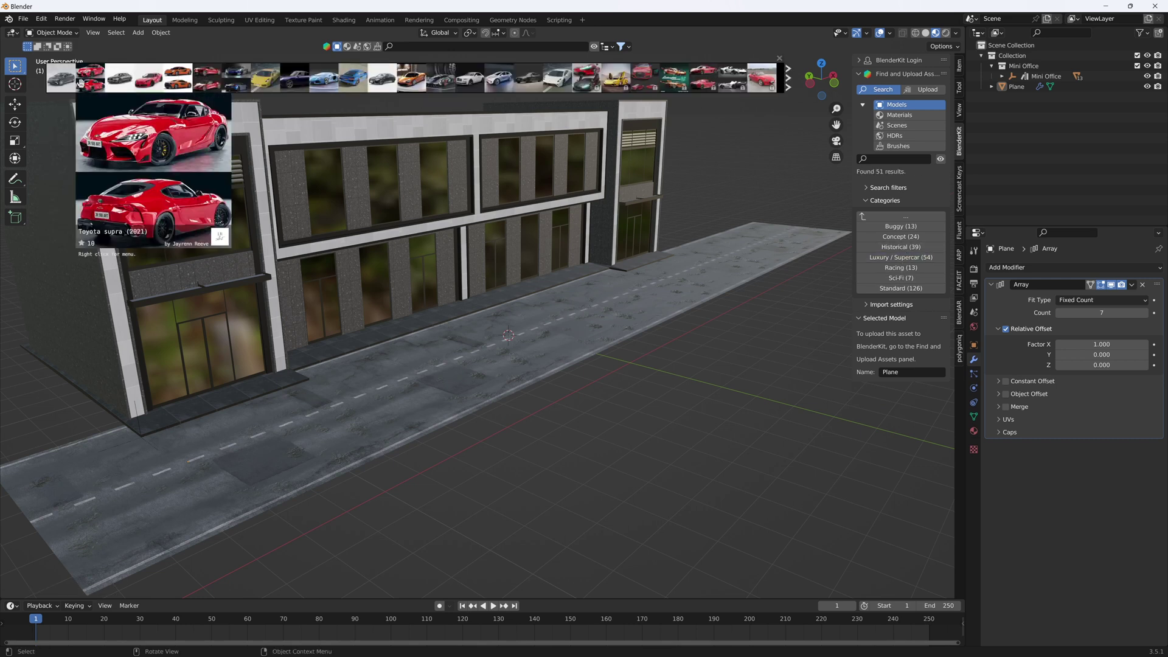
{"action": "mouse_move", "coordinate": [136, 84]}
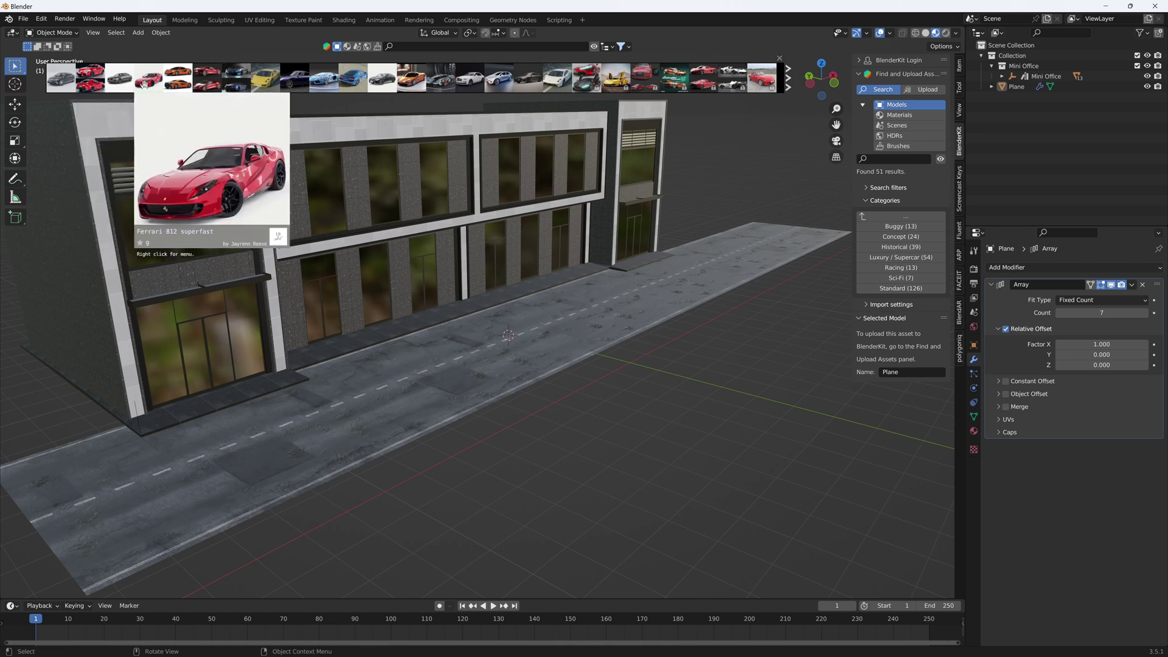
{"action": "left_click_drag", "start_coordinate": [148, 78], "coordinate": [515, 329]}
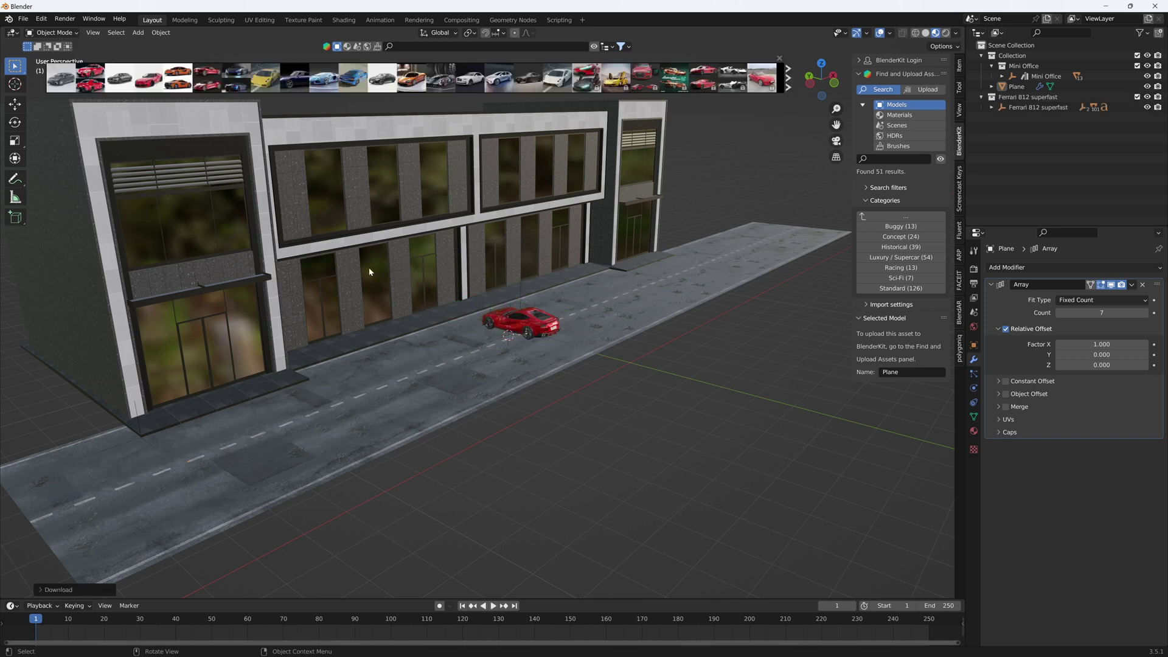
Save the scene as Ferrari.blend on the Desktop, then select the Ferrari in the Outliner
{"action": "left_click", "coordinate": [23, 19]}
{"action": "left_click", "coordinate": [55, 96]}
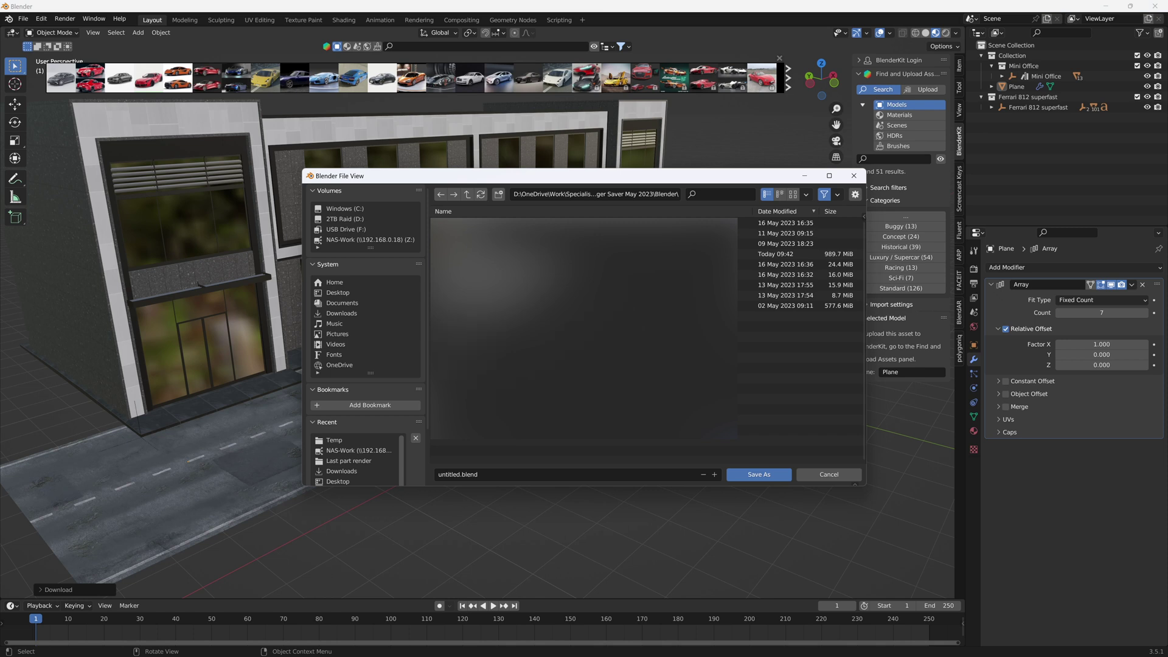
{"action": "left_click", "coordinate": [339, 293]}
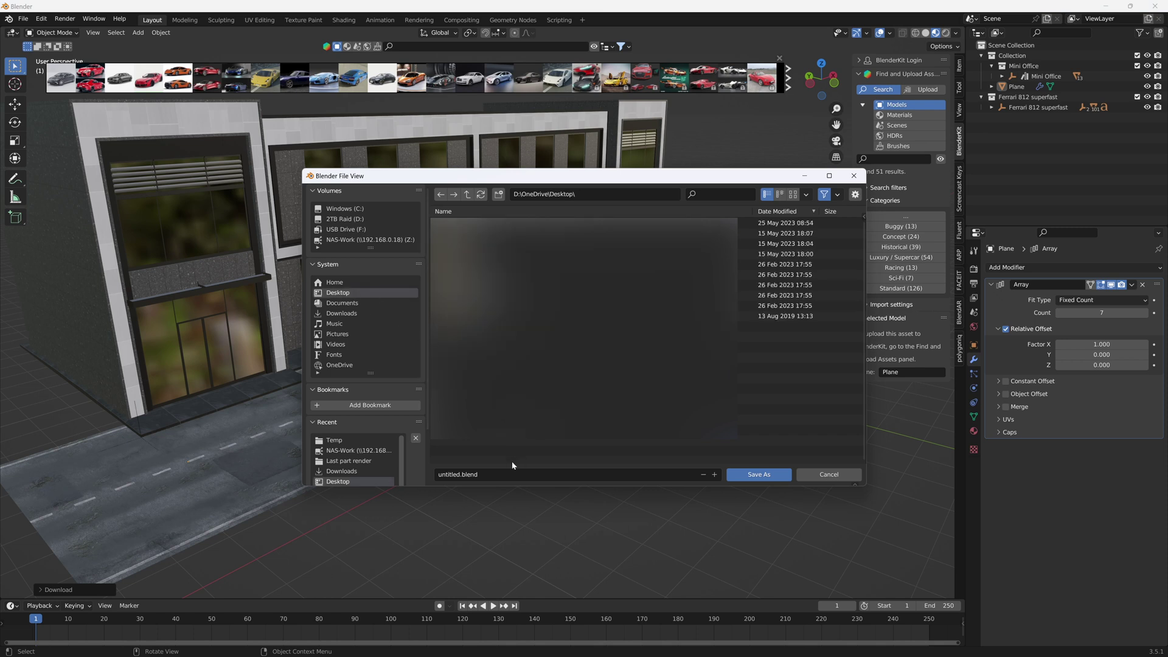
{"action": "type", "text": "Ferrari"}
{"action": "key", "text": "Return"}
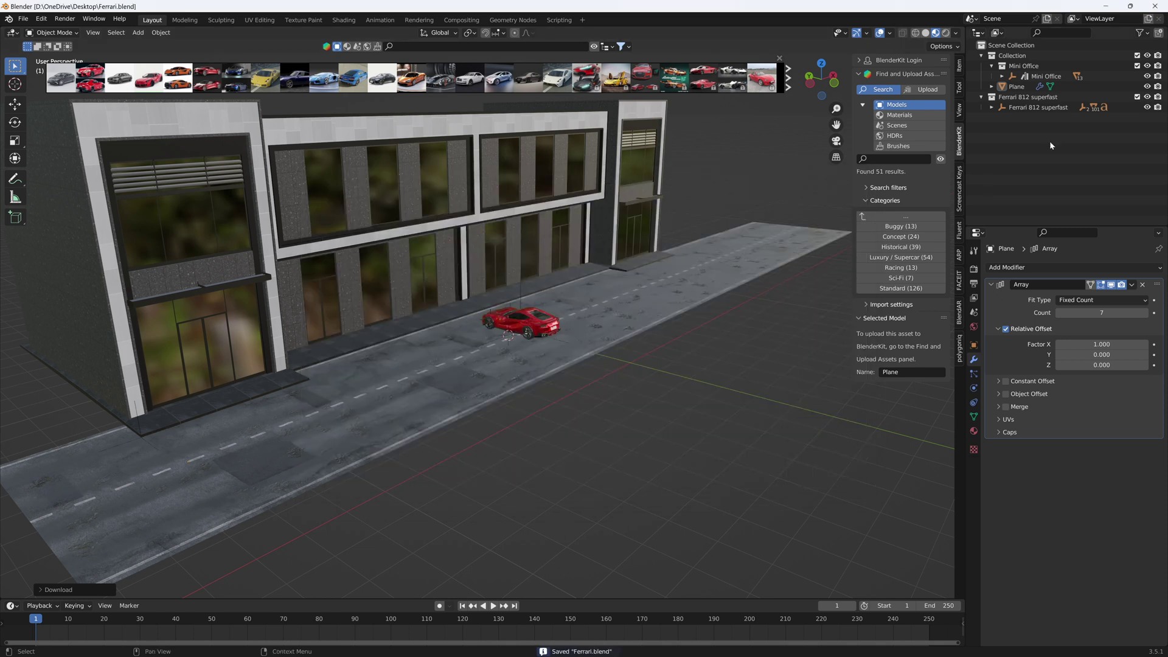
{"action": "left_click", "coordinate": [1038, 107]}
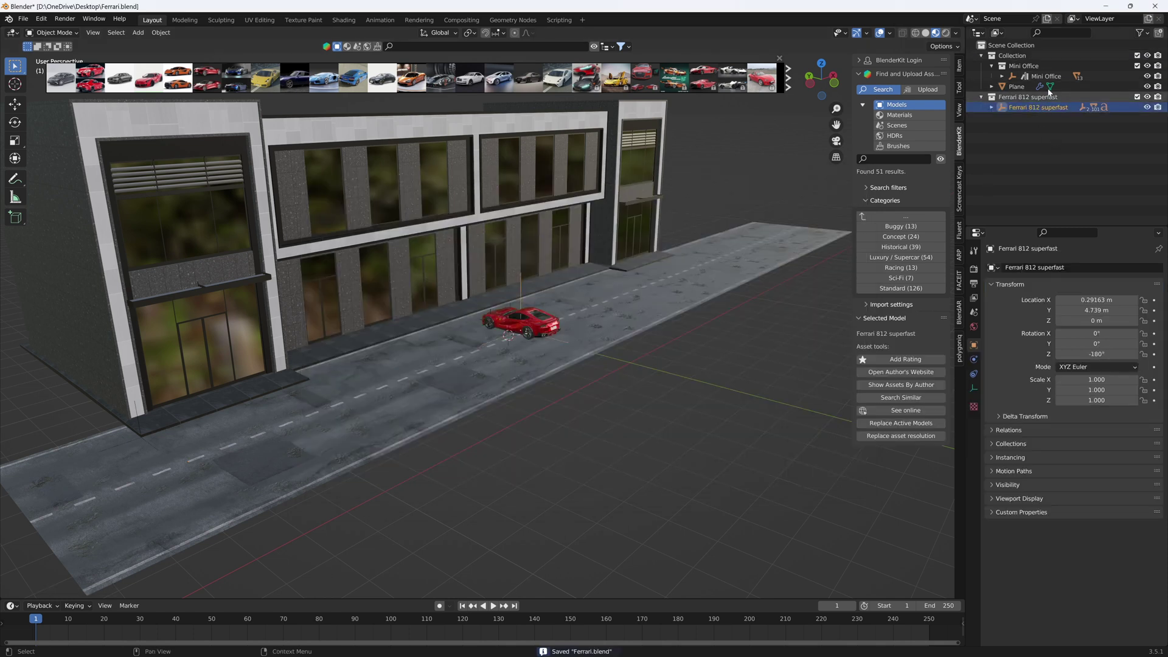
Rotate the Ferrari 90 degrees around the Z axis
{"action": "key", "text": "r"}
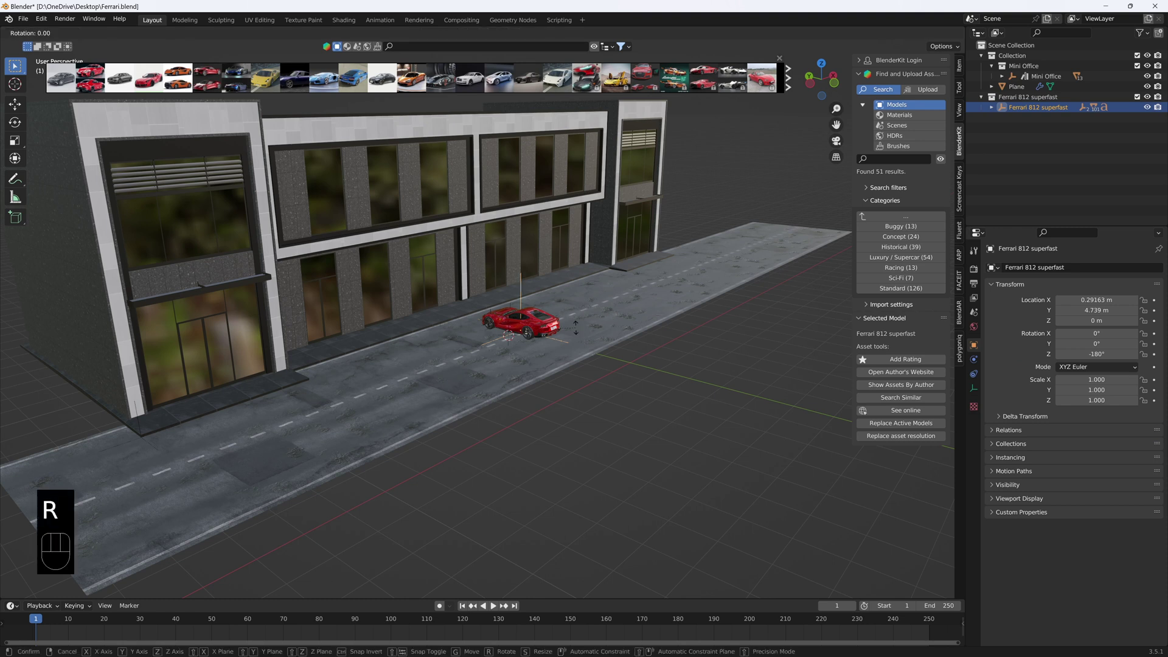
{"action": "key", "text": "z"}
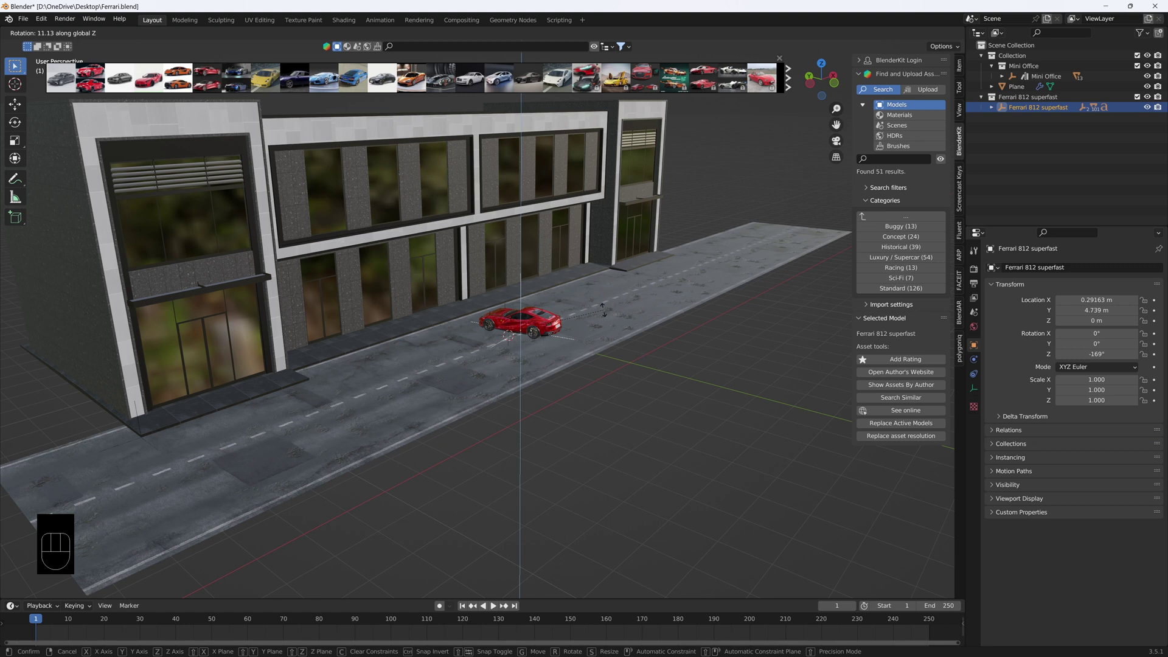
{"action": "type", "text": "90"}
{"action": "key", "text": "Return"}
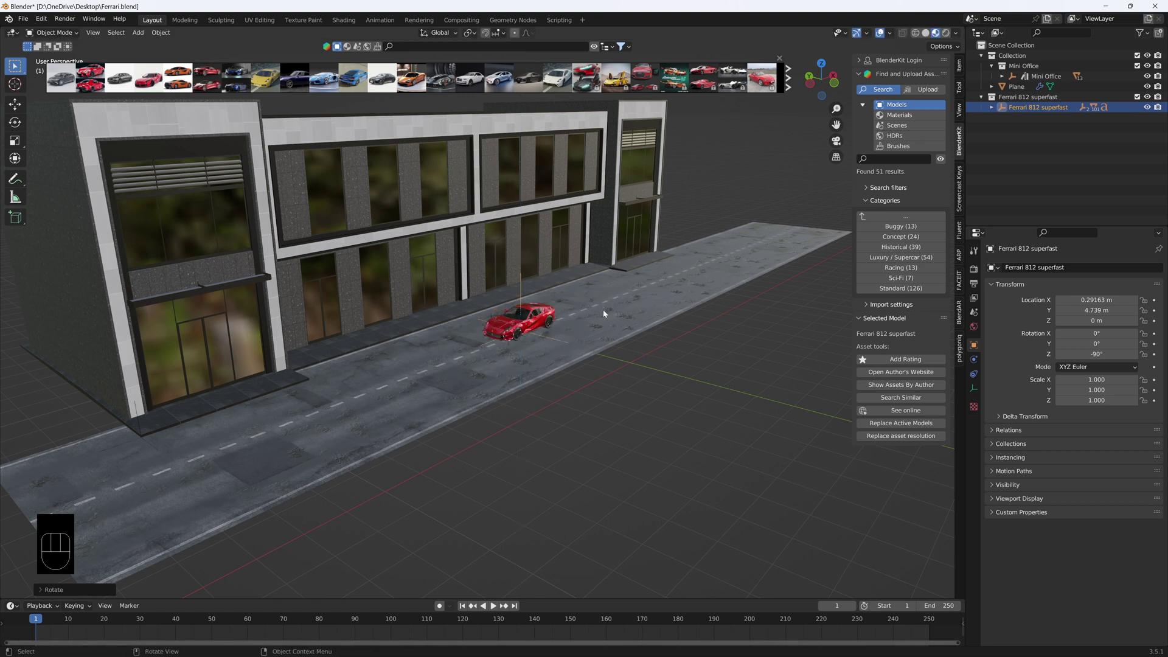
Slide the Ferrari along the road to about X 0.734 m, Y 5.822 m
{"action": "scroll", "coordinate": [527, 362], "scroll_direction": "up", "scroll_amount": 5}
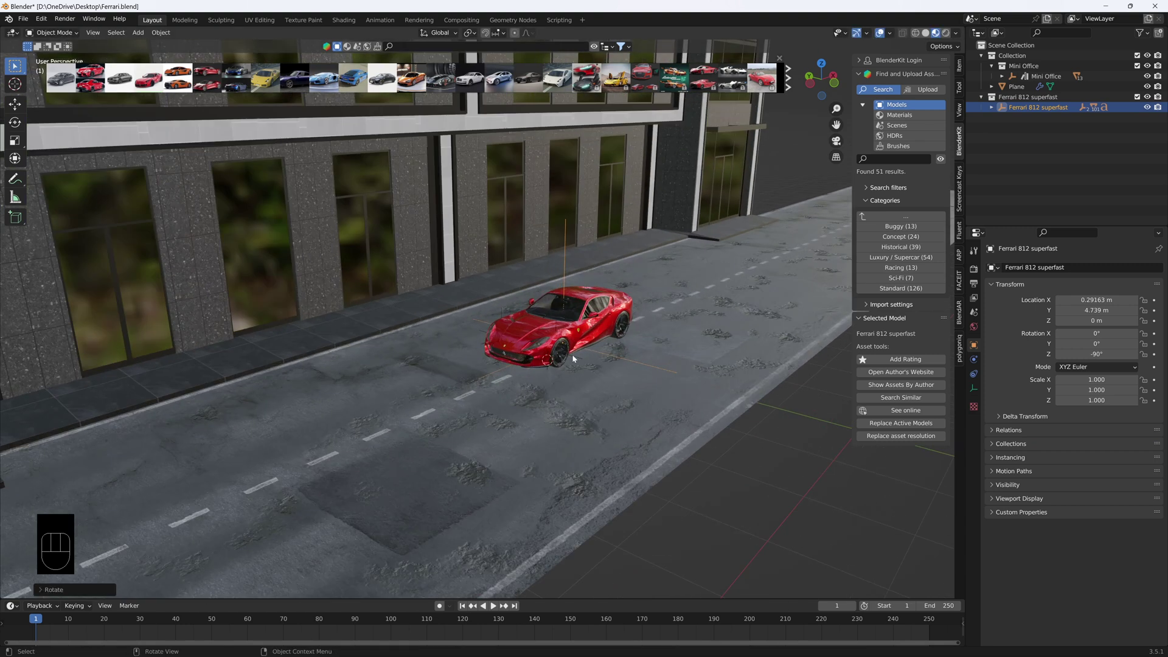
{"action": "key", "text": "g"}
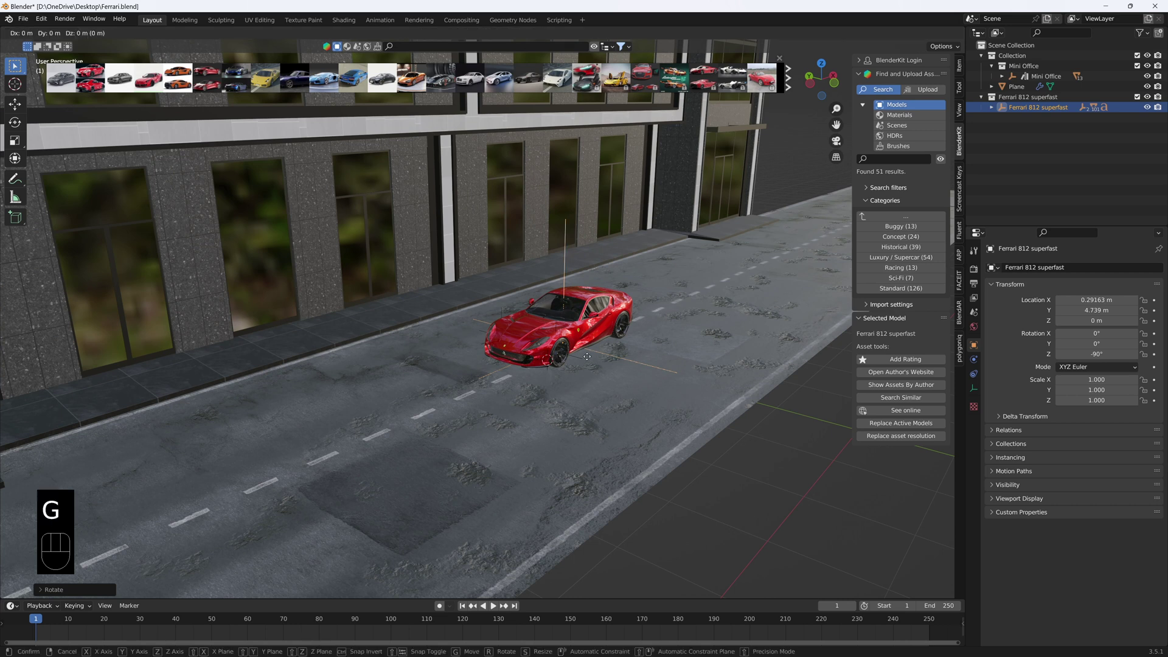
{"action": "key", "text": "shift+z"}
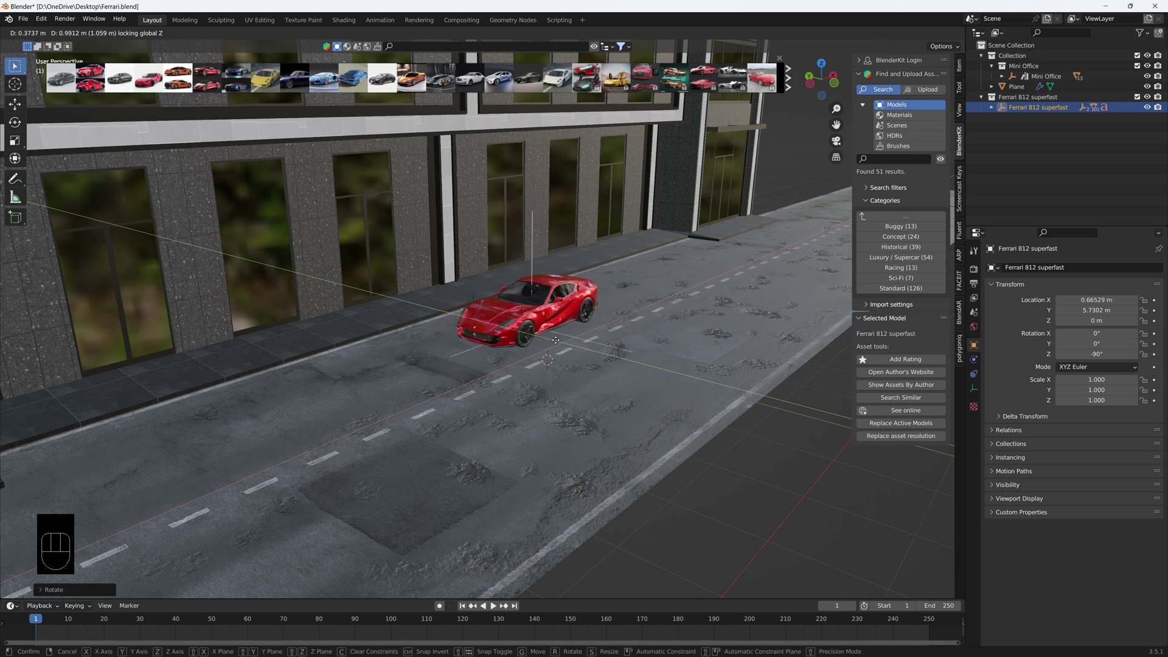
{"action": "left_click", "coordinate": [556, 339]}
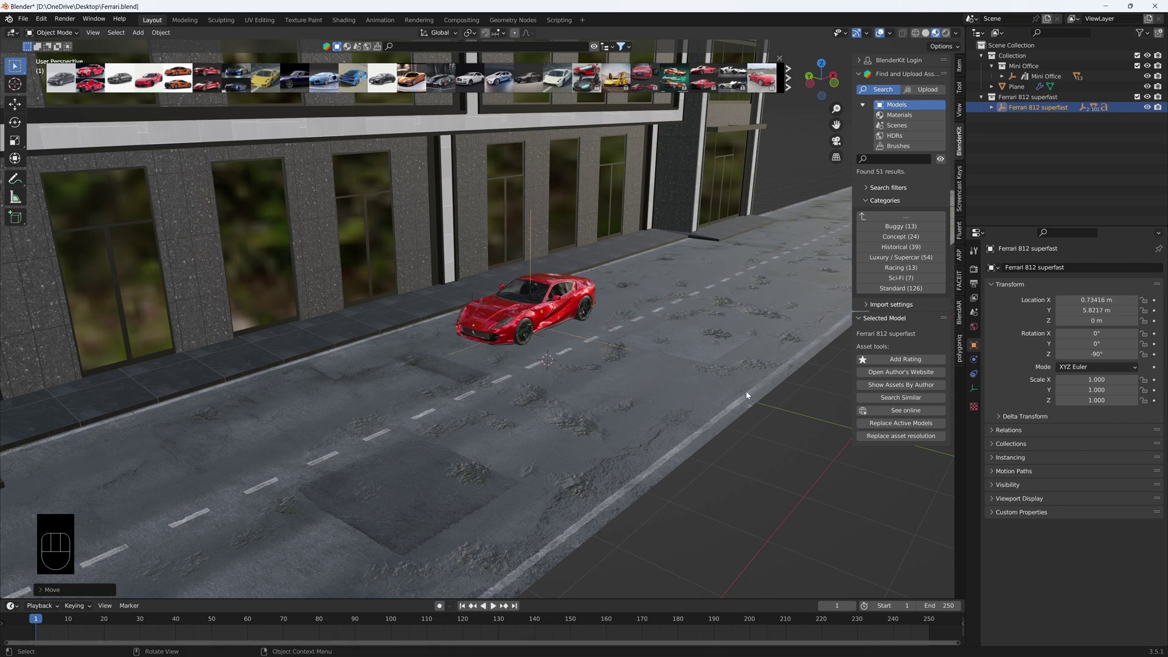
Add a camera beside the Ferrari and view the scene through it
{"action": "key", "text": "shift+a"}
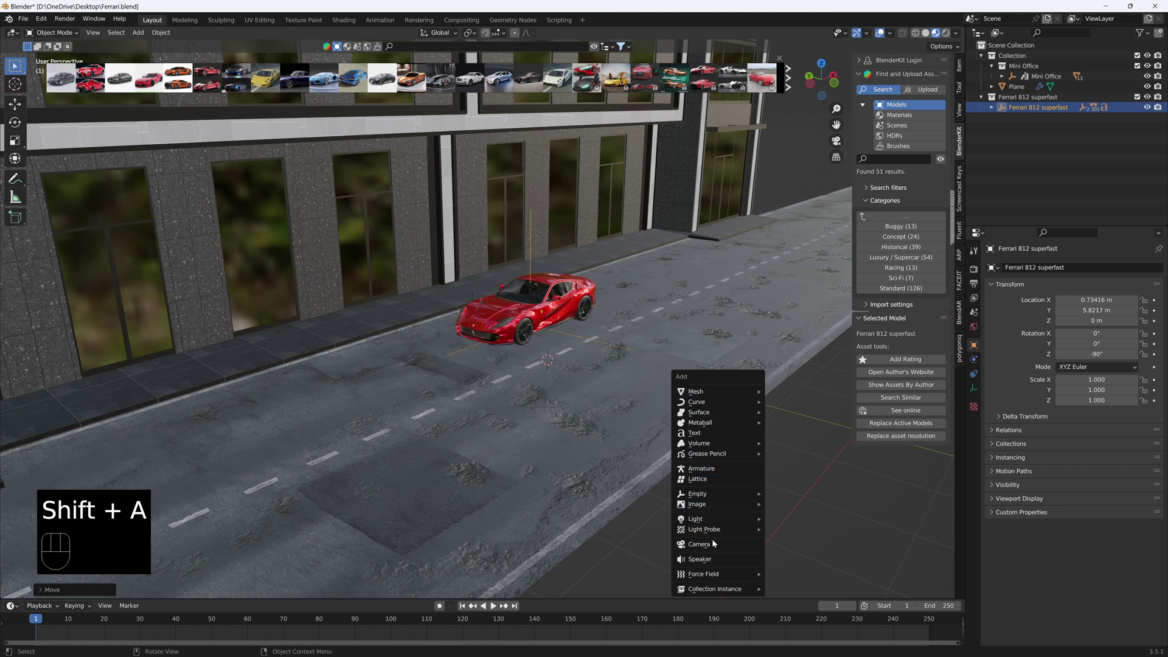
{"action": "left_click", "coordinate": [698, 543]}
{"action": "middle_click_drag", "start_coordinate": [584, 468], "coordinate": [598, 388]}
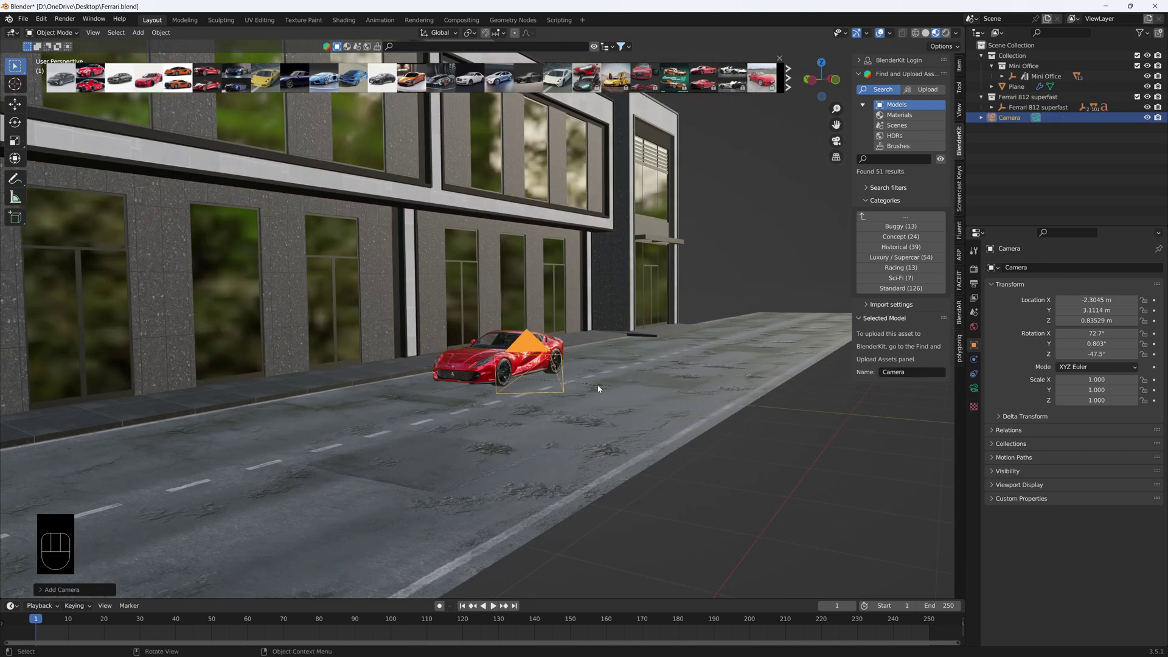
{"action": "key", "text": "KP_0"}
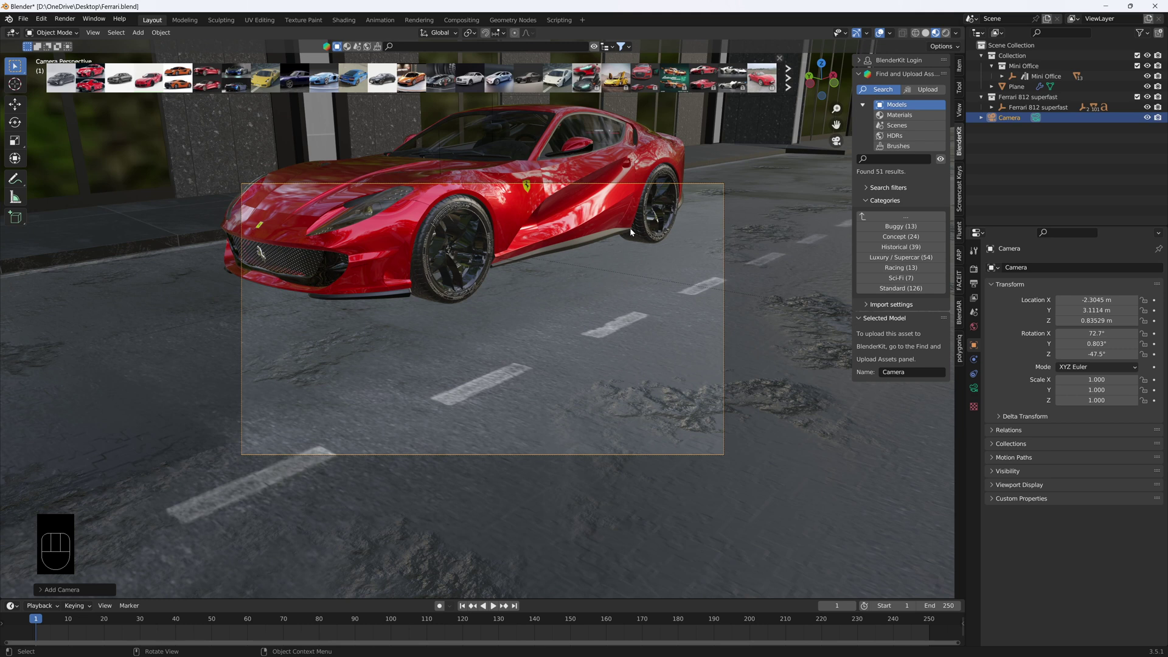
Walk the camera back, left and tilt it down to about X -3.94, Y 3.06, Z 0.44 m
{"action": "left_click", "coordinate": [92, 32]}
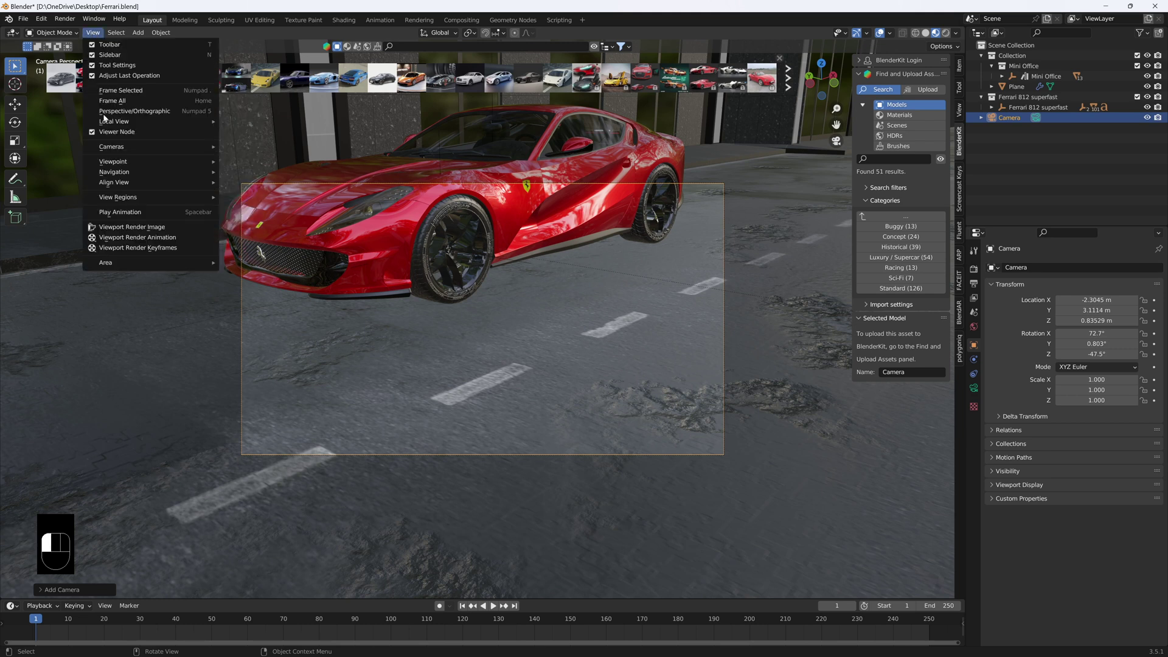
{"action": "mouse_move", "coordinate": [146, 173]}
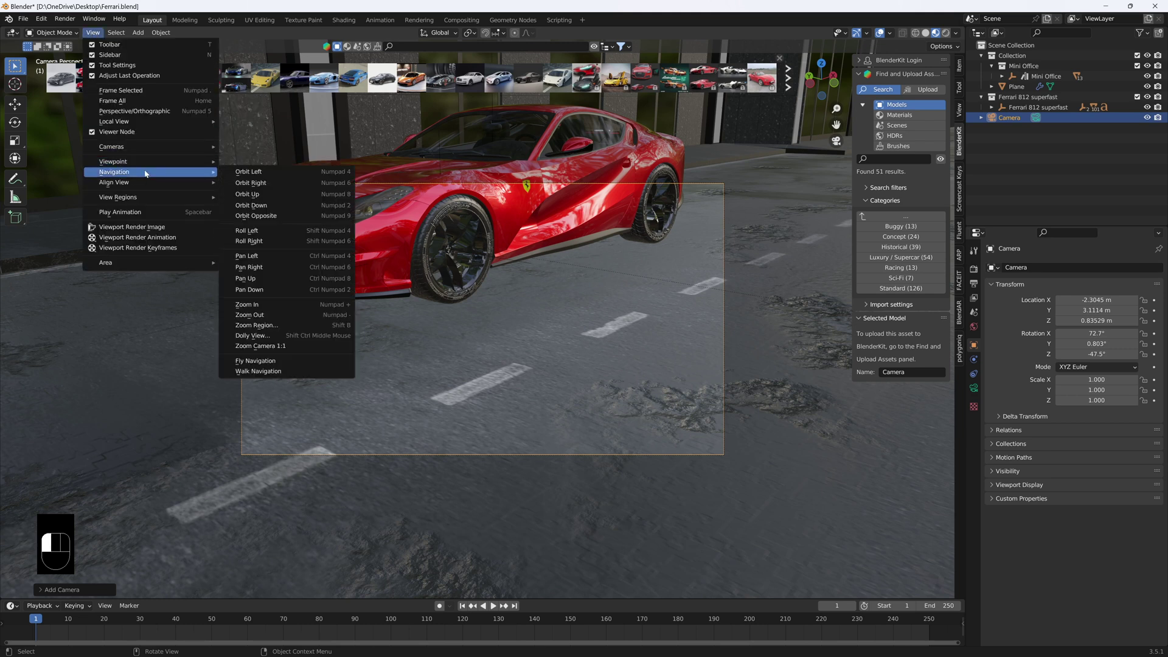
{"action": "left_click", "coordinate": [258, 371]}
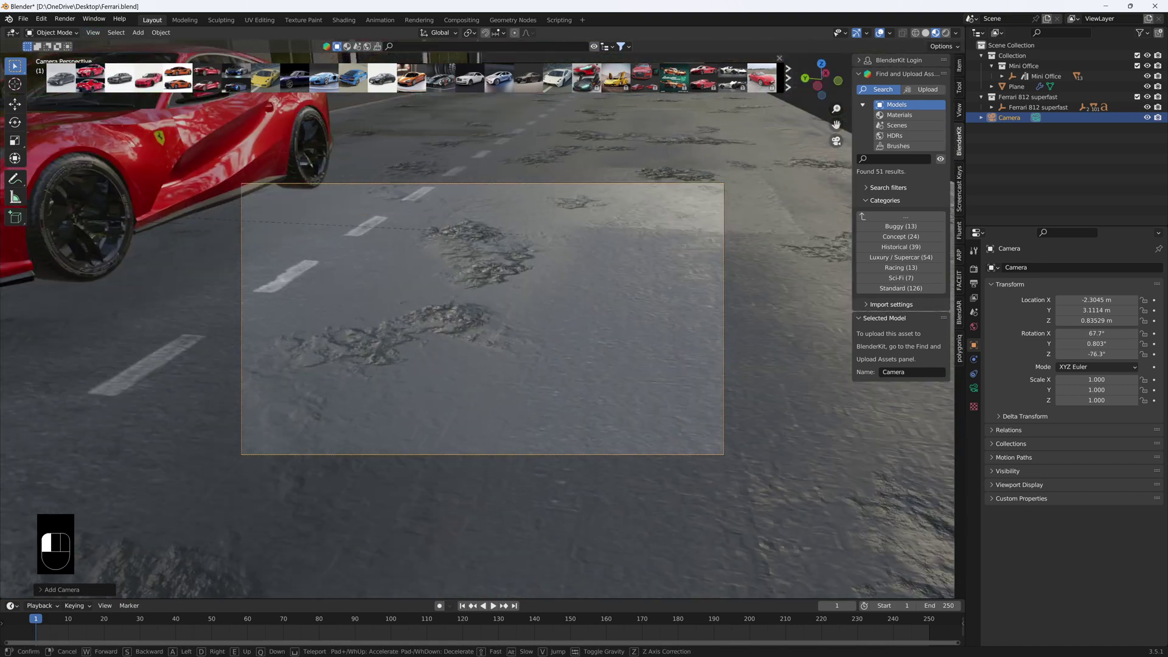
{"action": "mouse_move", "coordinate": [482, 319]}
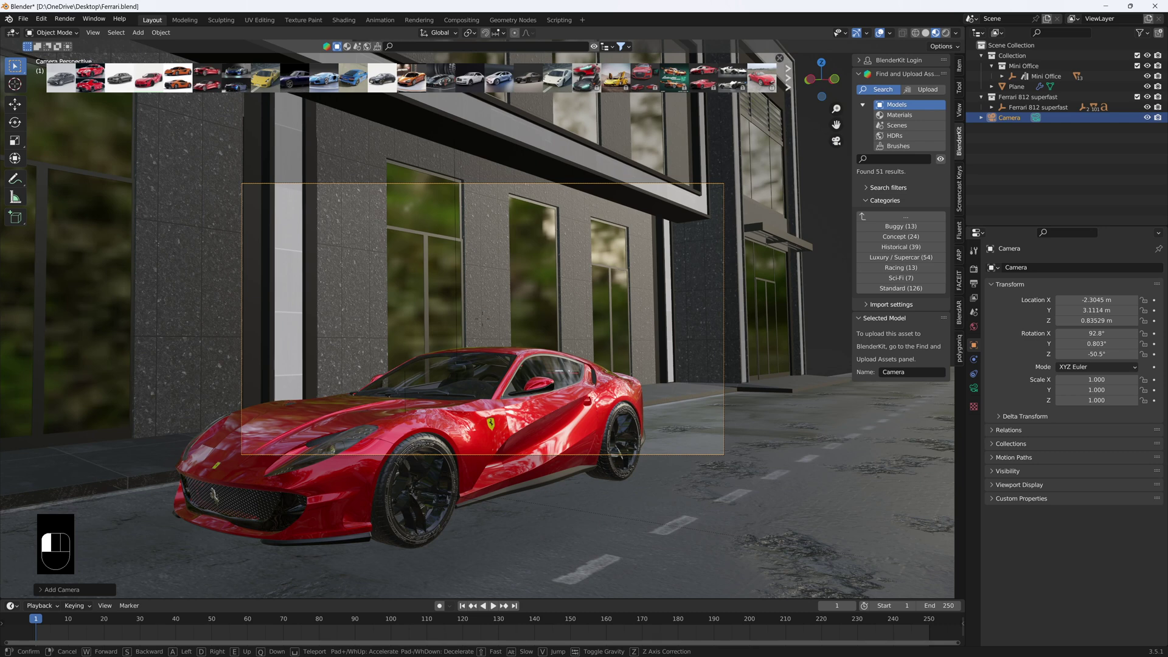
{"action": "key", "text": "s"}
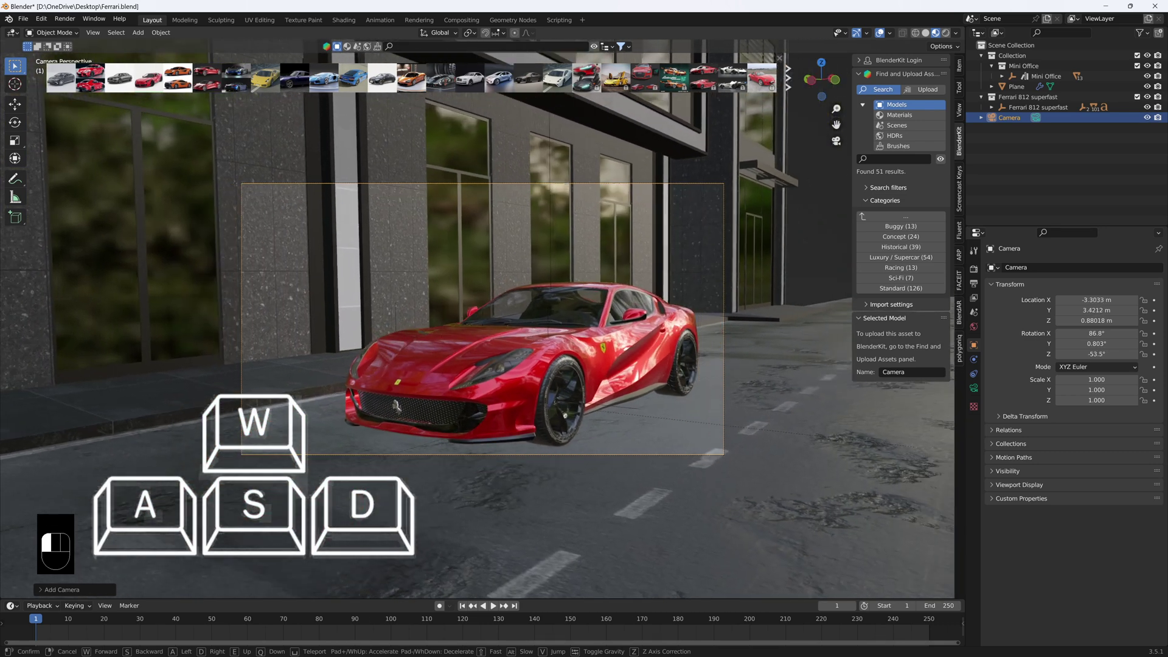
{"action": "key", "text": "s"}
{"action": "key", "text": "a"}
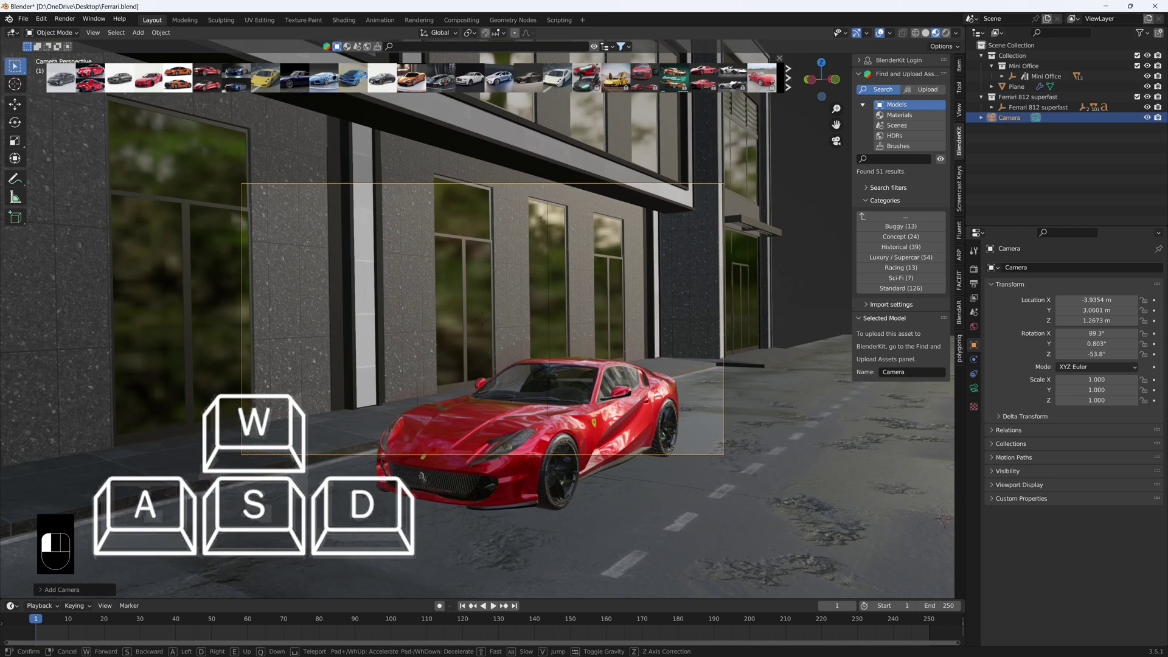
{"action": "key", "text": "q"}
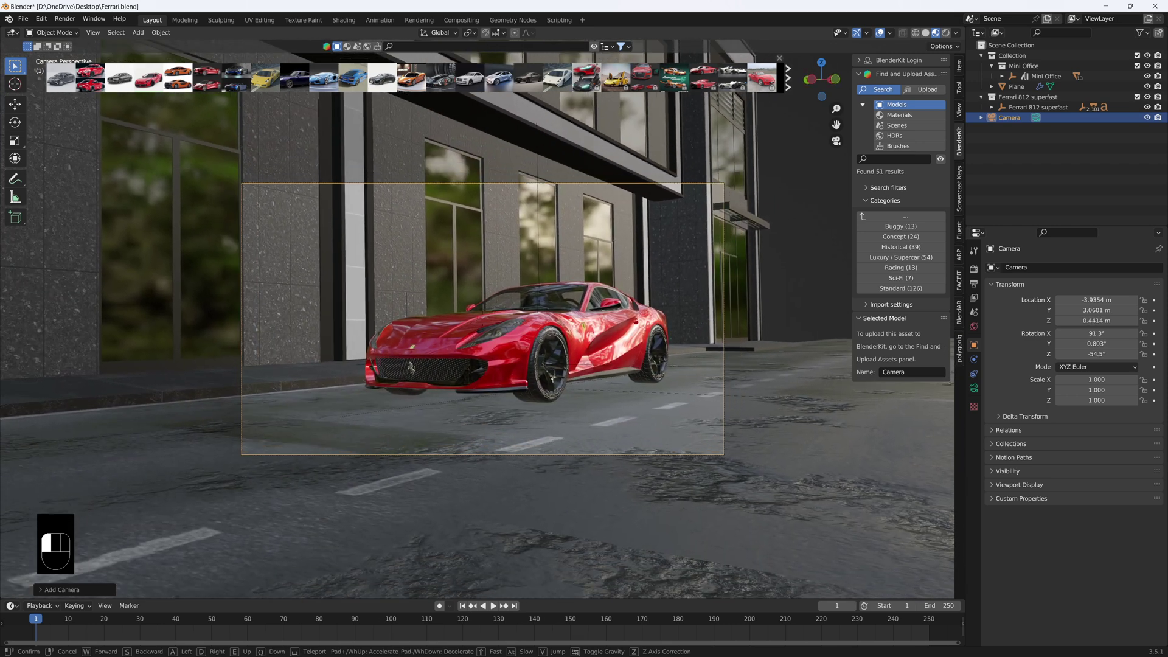
{"action": "left_click", "coordinate": [267, 375]}
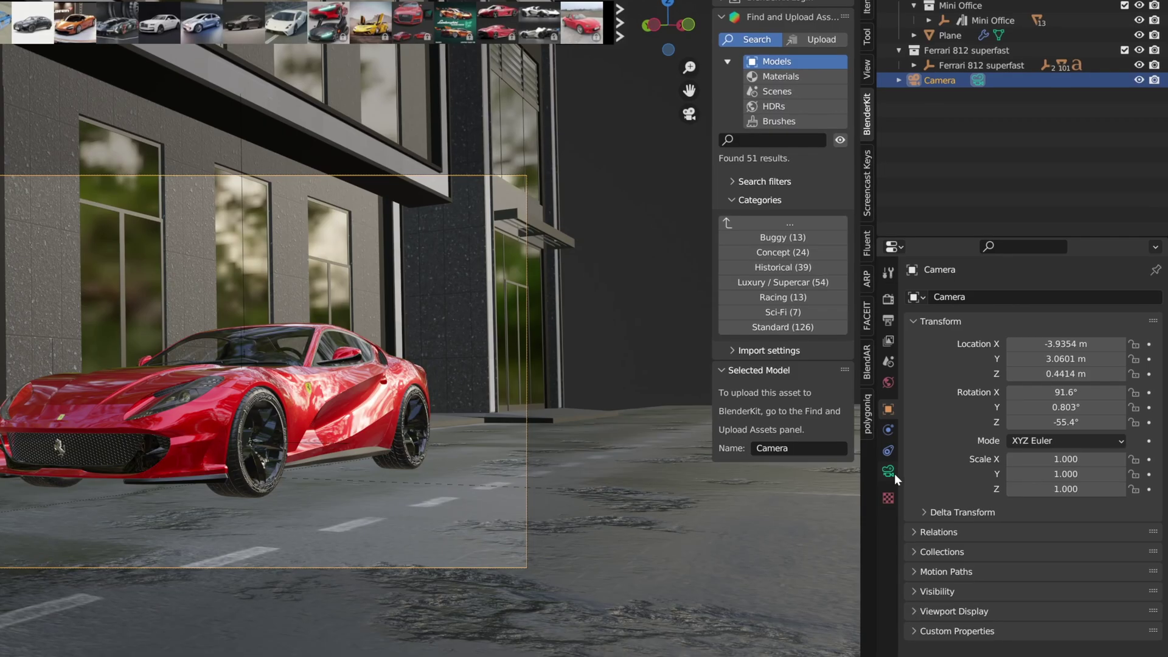
Change the camera's focal length from 50 mm to 35 mm
{"action": "left_click", "coordinate": [974, 387]}
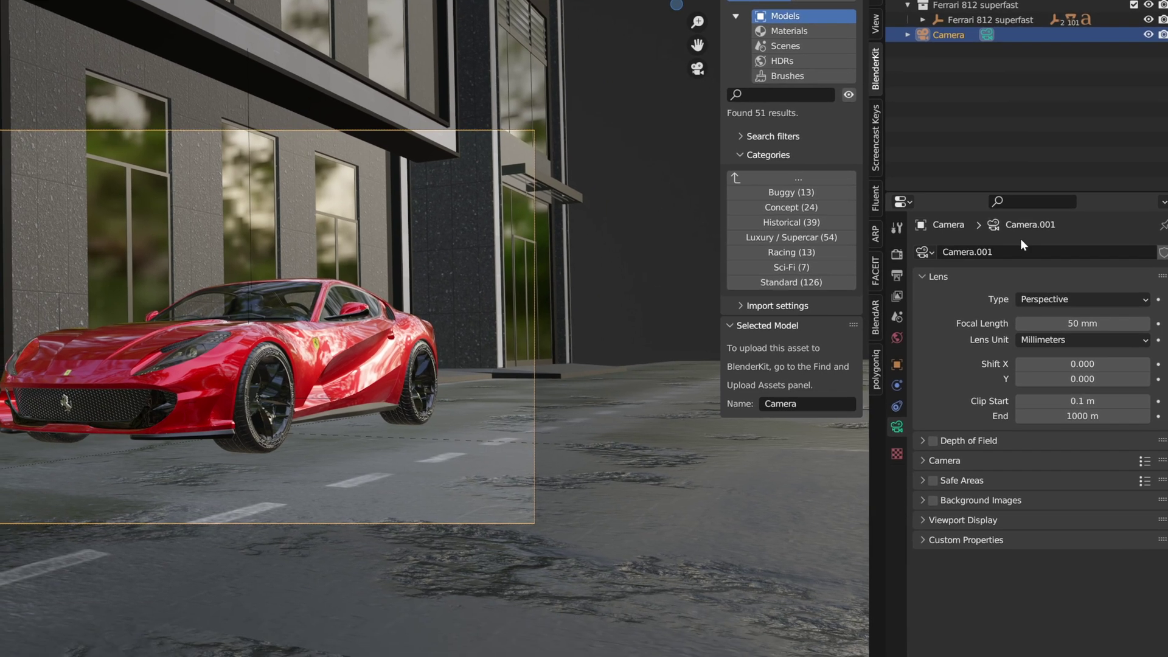
{"action": "left_click_drag", "start_coordinate": [1074, 321], "coordinate": [1108, 316]}
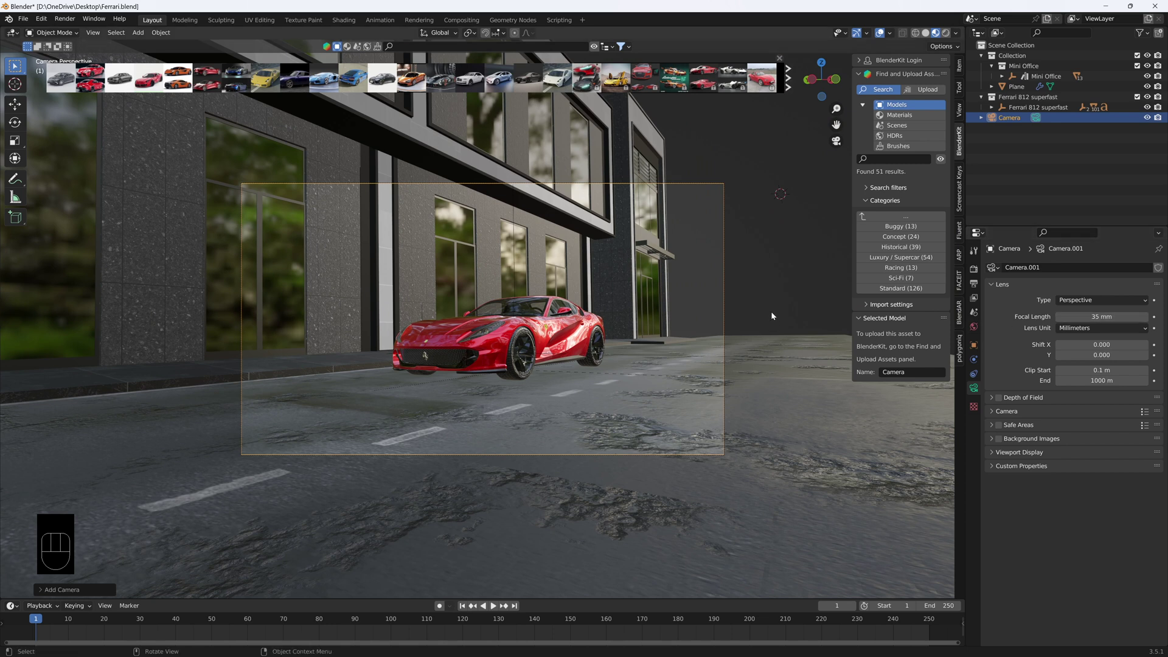
Add BlenderKit's Venice Sunrise HDR from Outdoor > Urban to the scene at 4096 resolution
{"action": "left_click", "coordinate": [902, 137]}
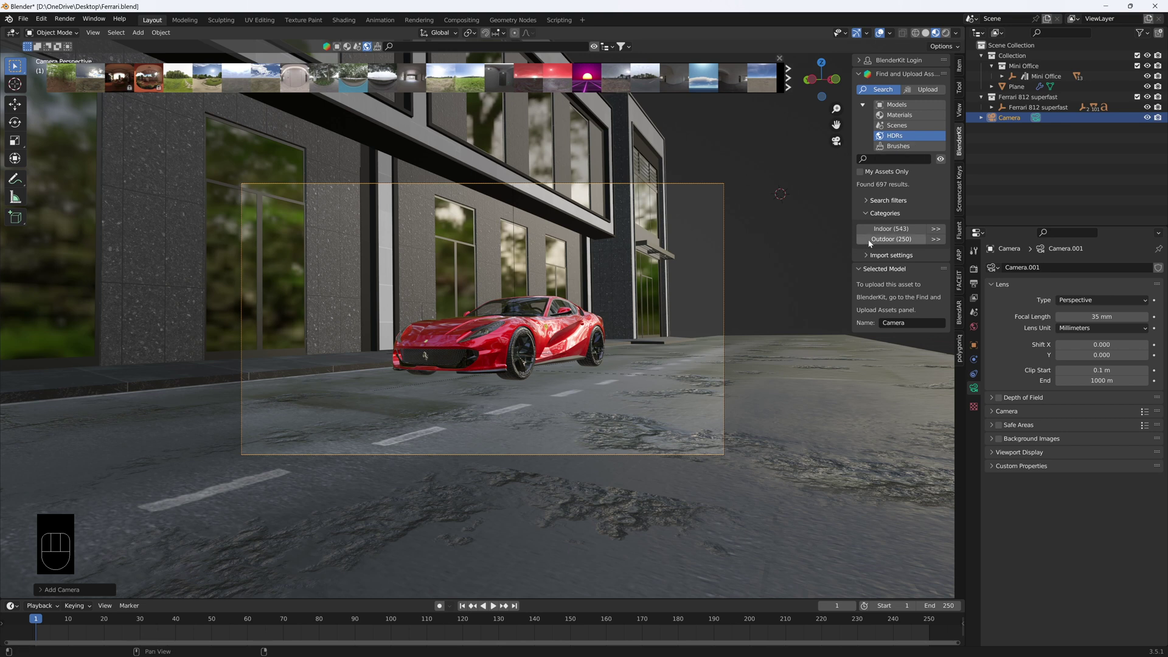
{"action": "left_click", "coordinate": [933, 241]}
{"action": "left_click", "coordinate": [901, 250]}
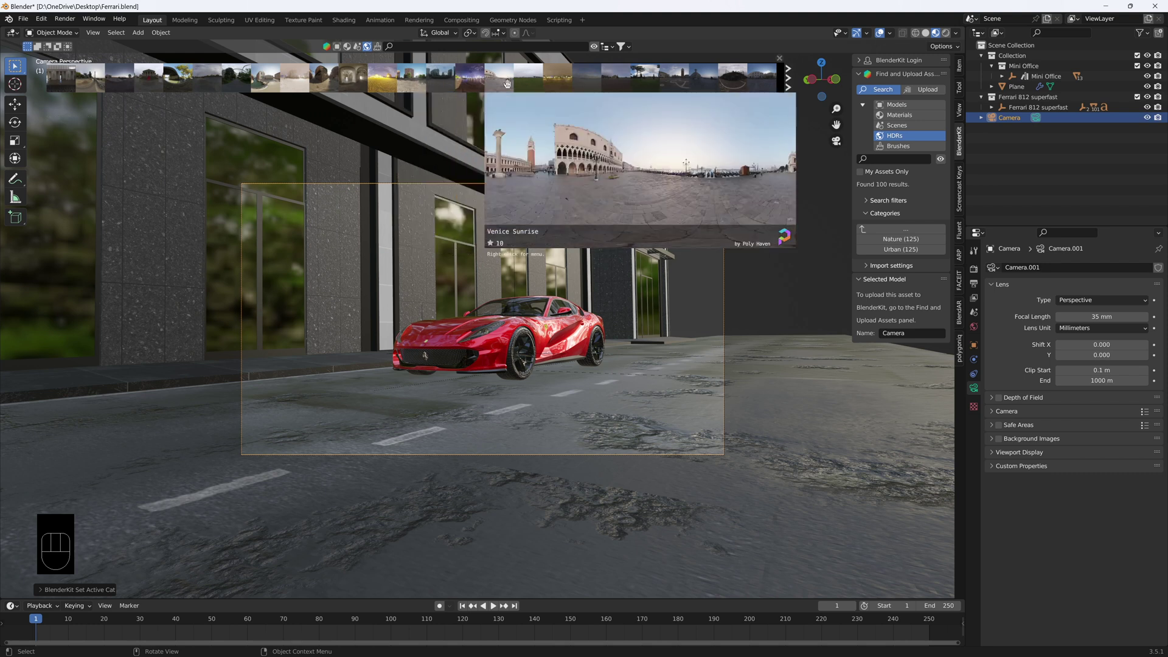
{"action": "left_click_drag", "start_coordinate": [507, 84], "coordinate": [736, 151]}
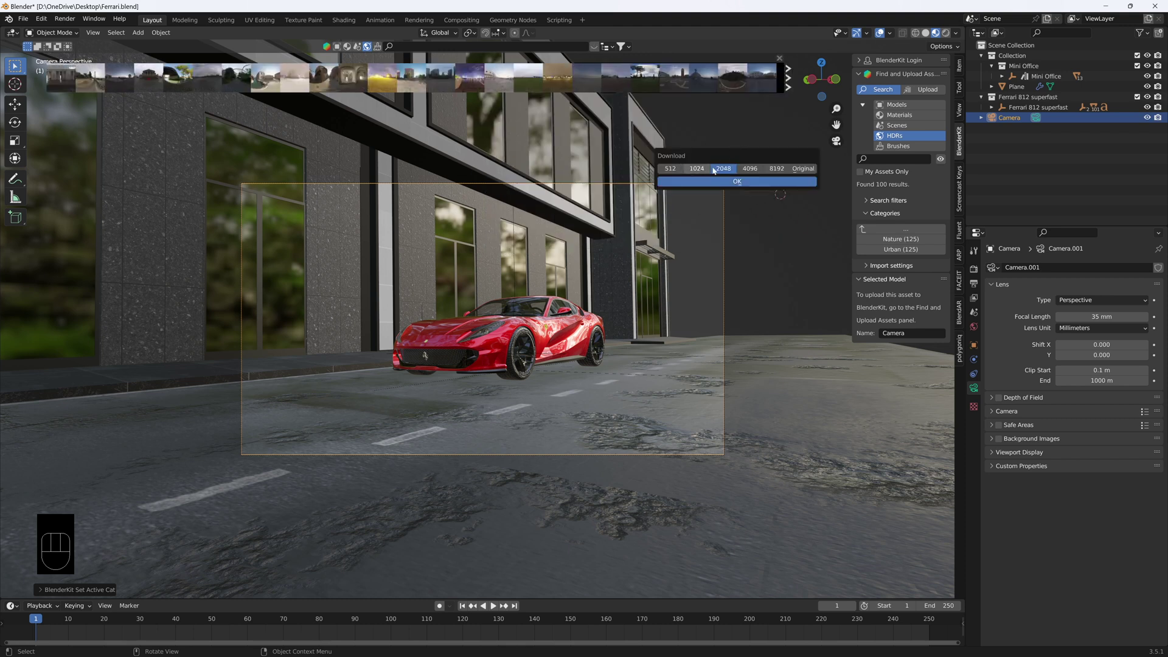
{"action": "left_click", "coordinate": [749, 169]}
{"action": "left_click", "coordinate": [748, 182]}
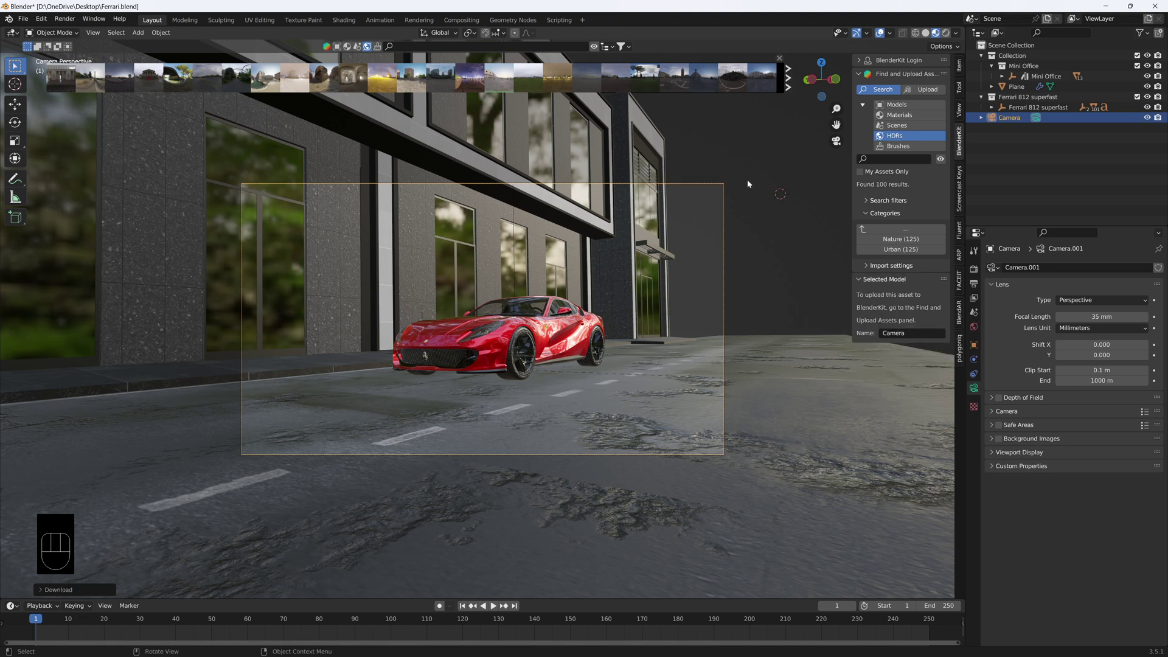
Preview the Venice HDR lighting in Rendered shading around the car, then return to camera view
{"action": "left_click", "coordinate": [947, 34]}
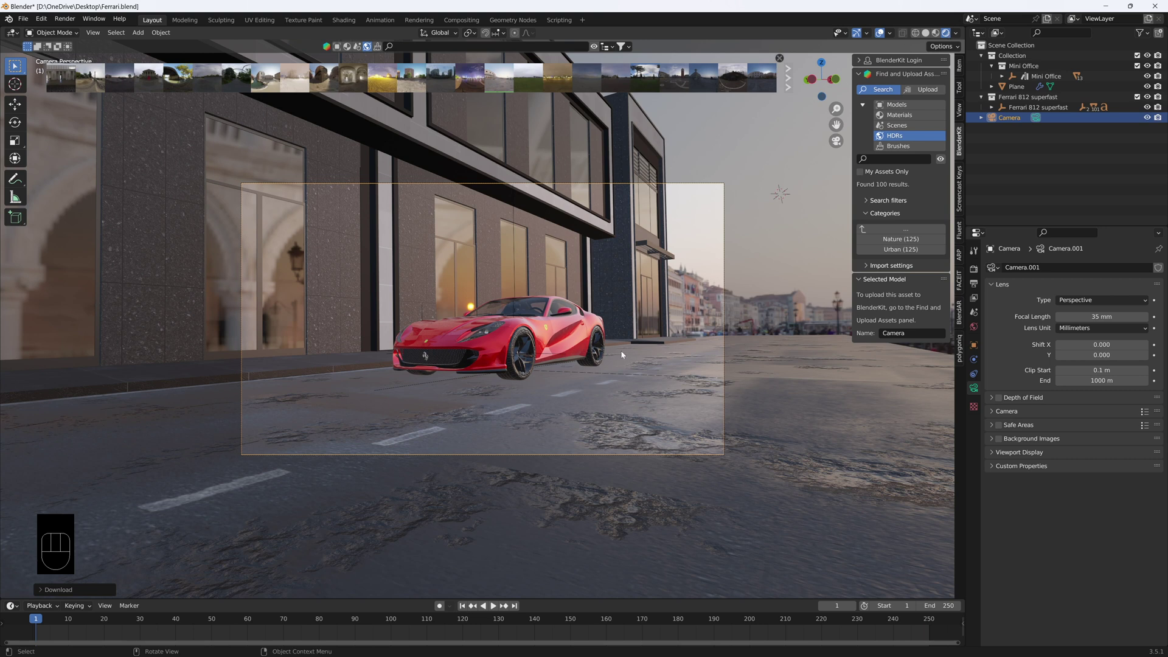
{"action": "middle_click_drag", "start_coordinate": [699, 330], "coordinate": [392, 307]}
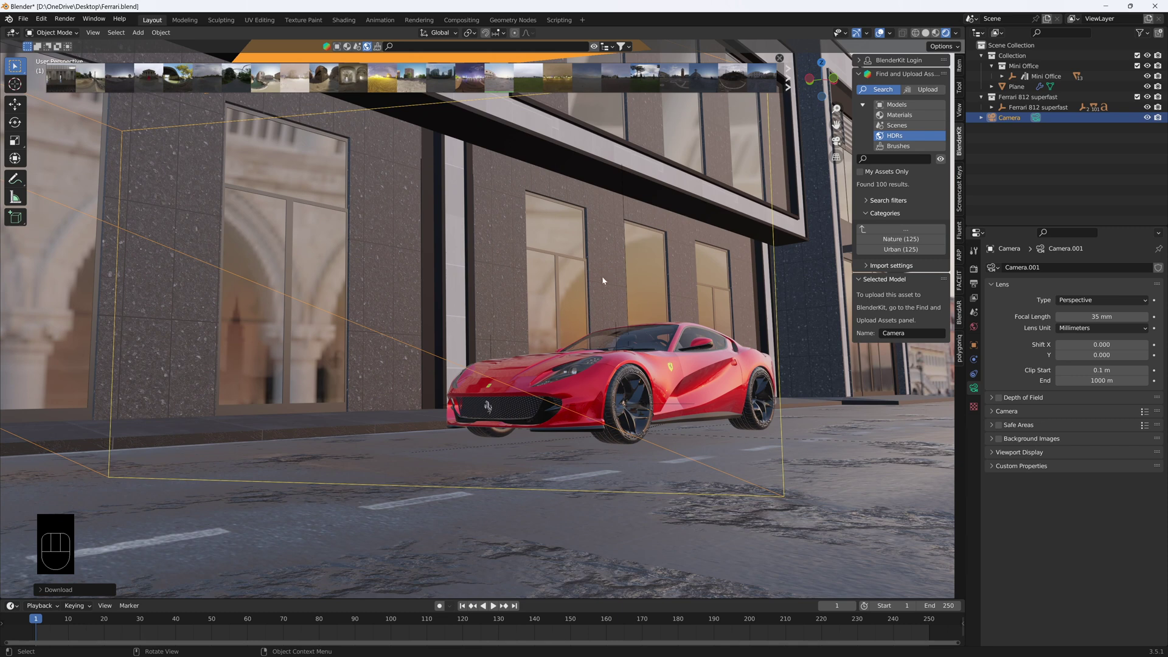
{"action": "middle_click_drag", "start_coordinate": [603, 280], "coordinate": [621, 295]}
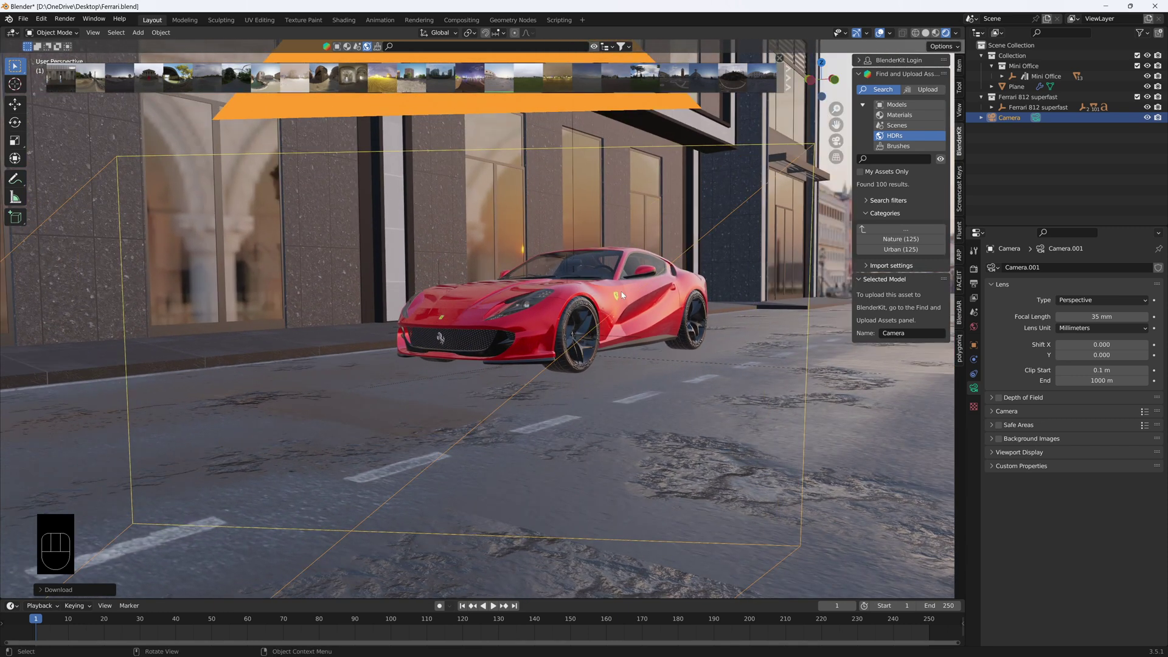
{"action": "key", "text": "KP_0"}
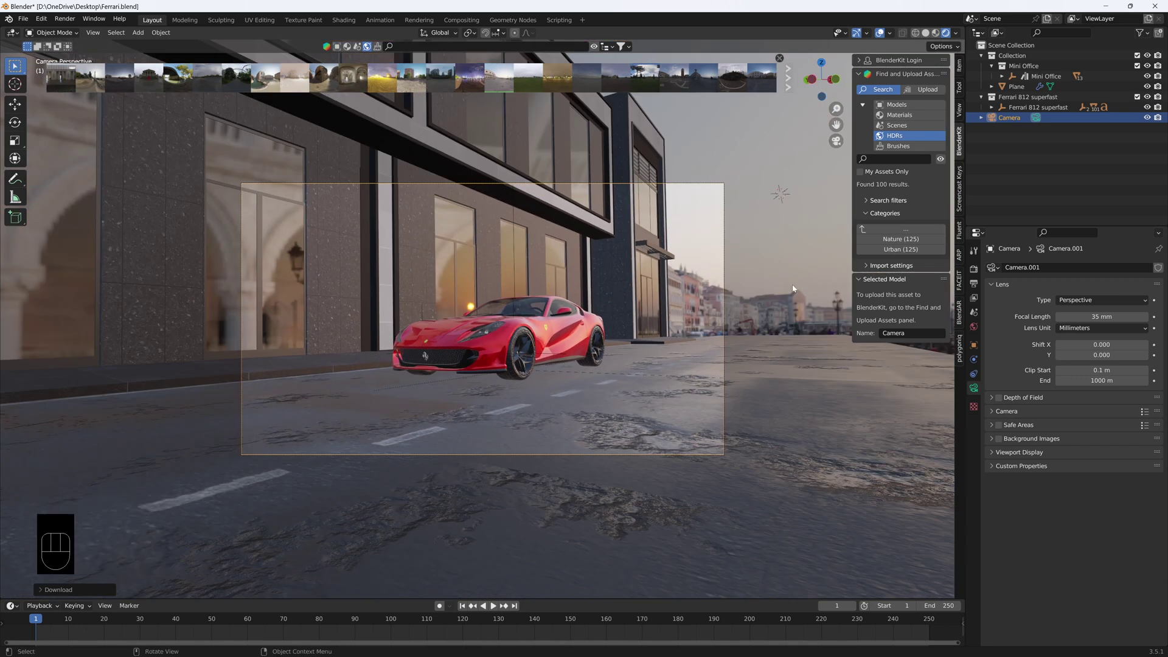
Enable Ambient Occlusion, Bloom and Screen Space Reflections in the Eevee render properties
{"action": "left_click", "coordinate": [974, 268]}
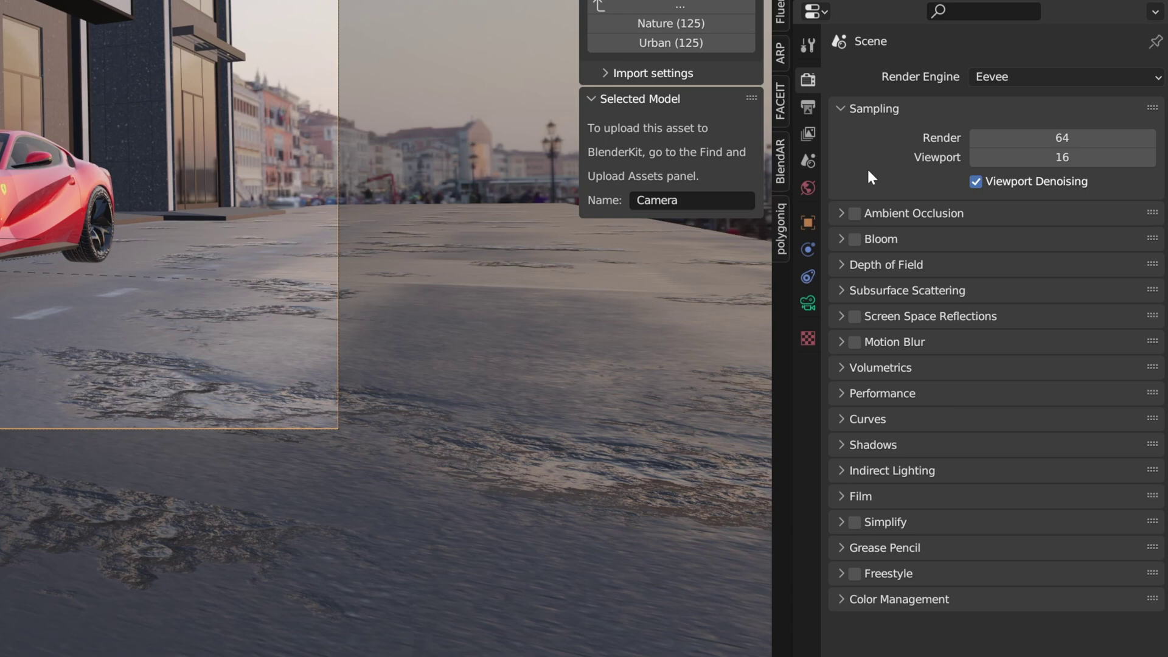
{"action": "left_click", "coordinate": [855, 213]}
{"action": "left_click", "coordinate": [855, 238]}
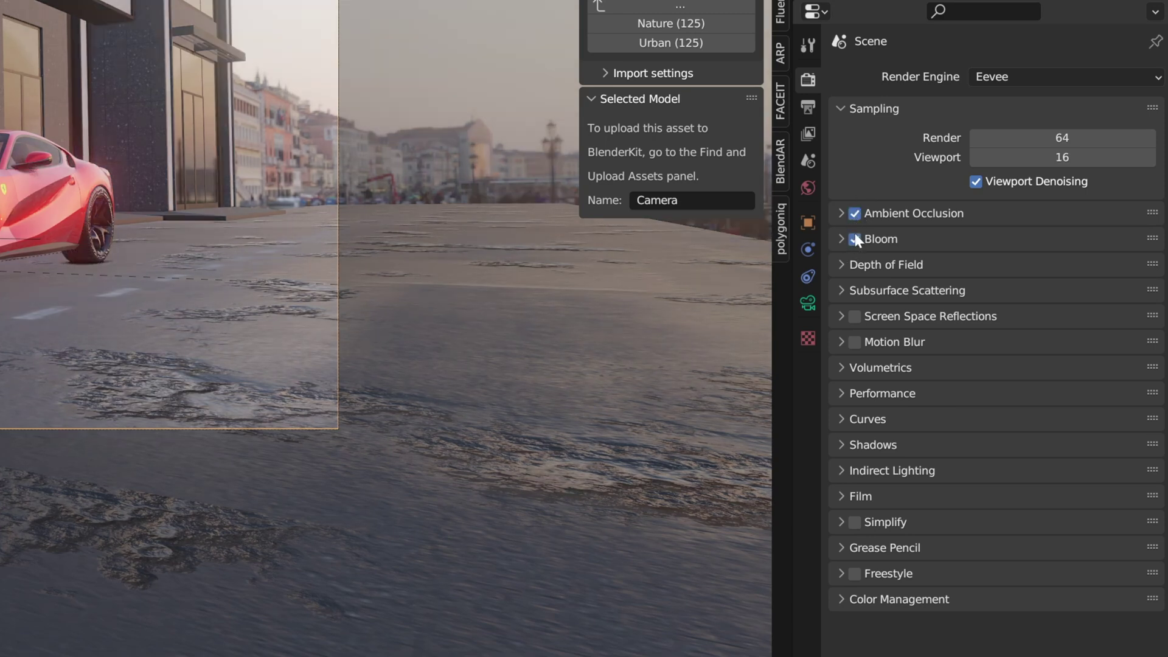
{"action": "left_click", "coordinate": [854, 316]}
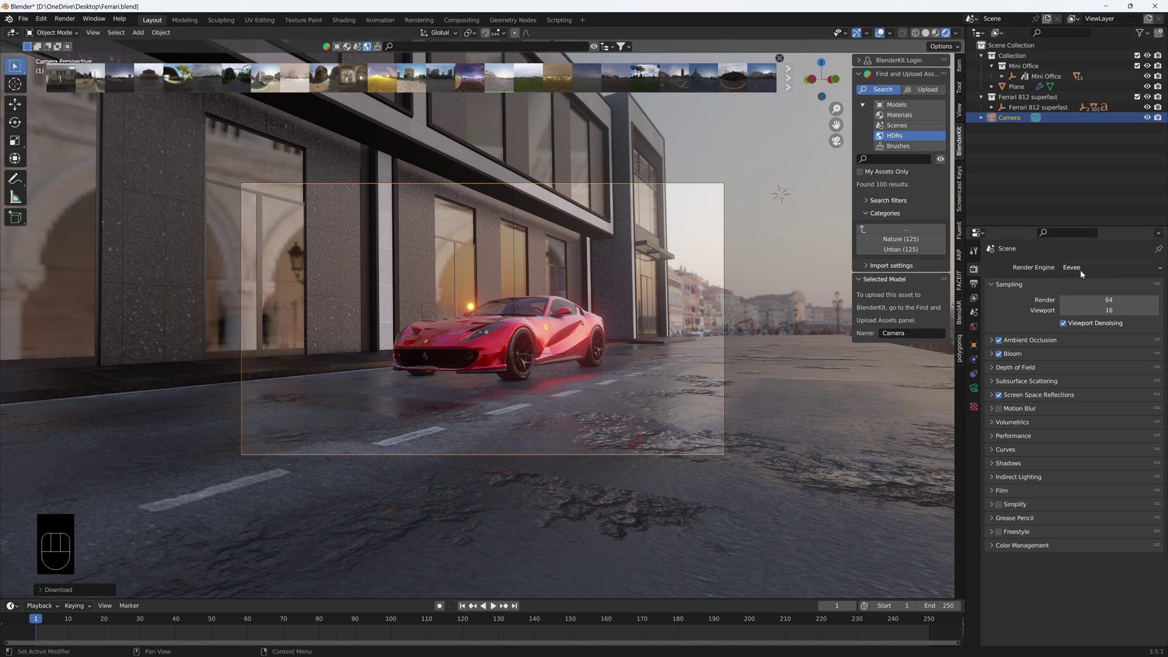
{"action": "left_click", "coordinate": [1084, 267]}
Switch the render engine to Cycles using GPU Compute
{"action": "left_click", "coordinate": [1073, 303]}
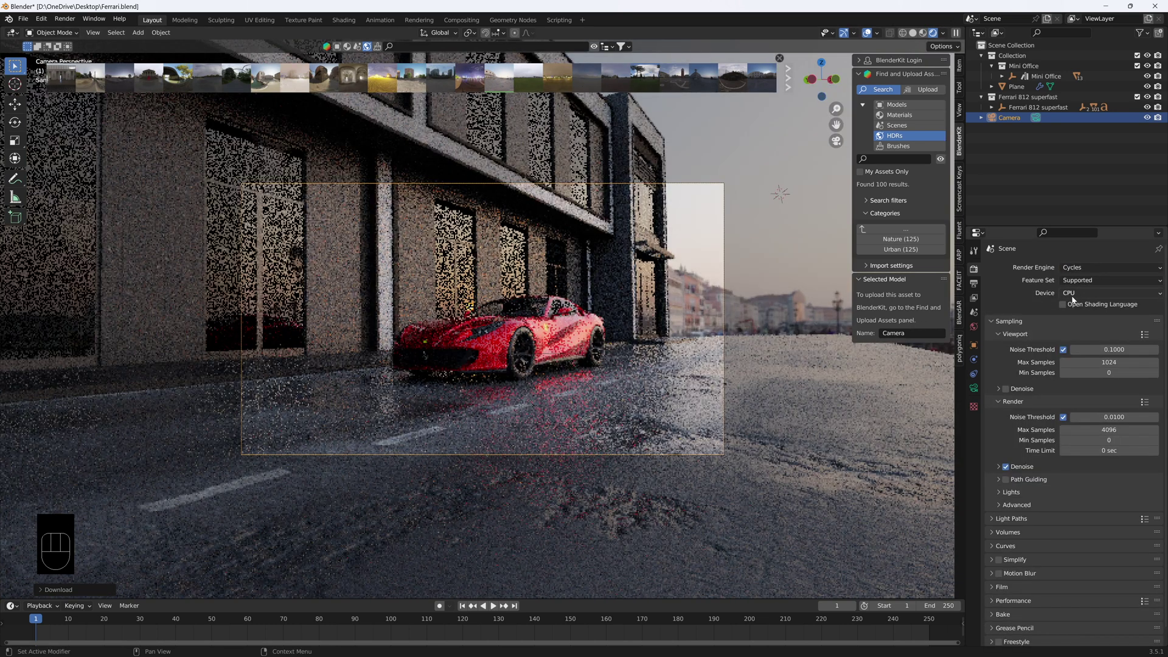
{"action": "left_click", "coordinate": [1084, 293]}
{"action": "left_click", "coordinate": [1080, 317]}
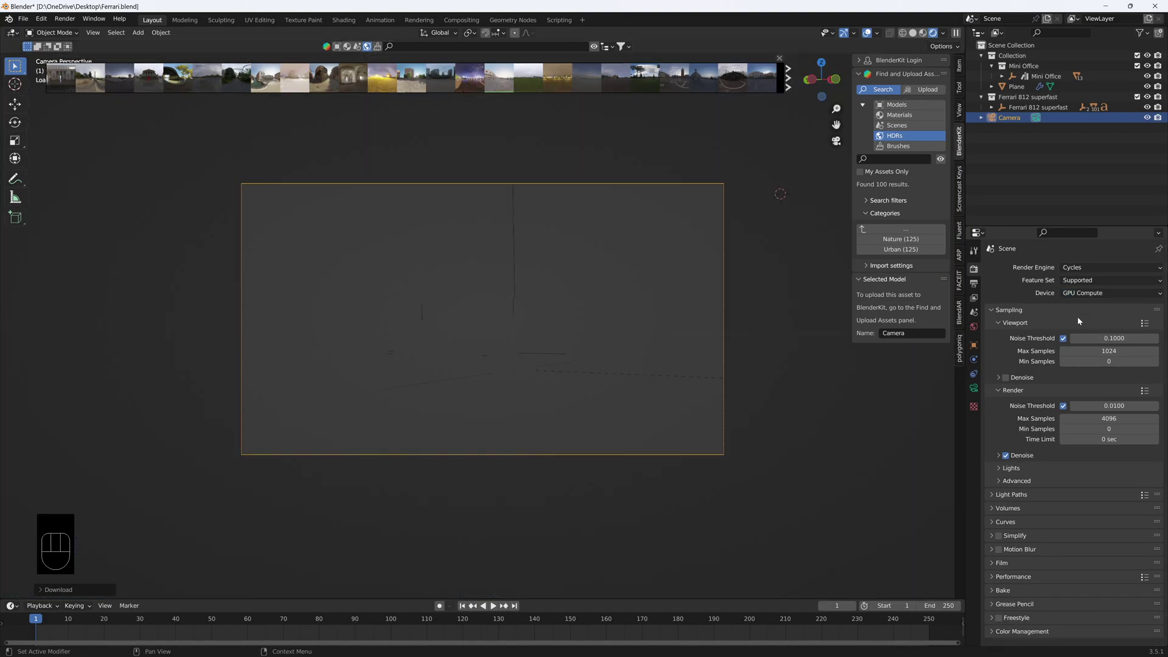
Set 32 viewport samples with denoising and 64 render samples, then start walk navigation
{"action": "left_click", "coordinate": [1026, 313]}
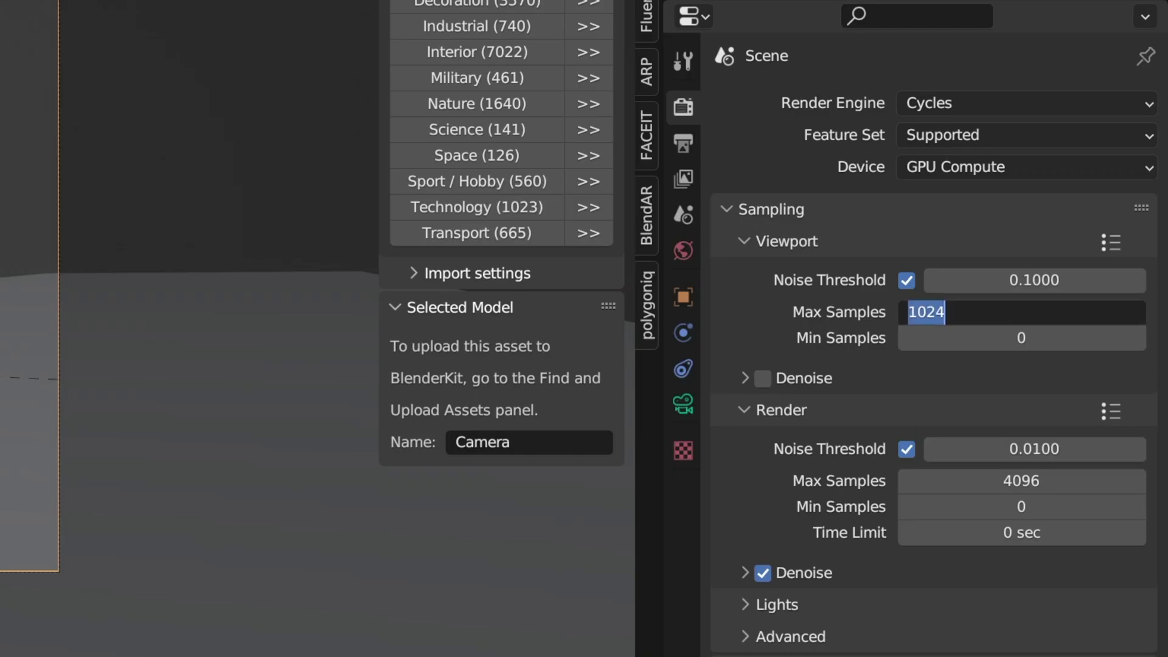
{"action": "type", "text": "32"}
{"action": "key", "text": "Return"}
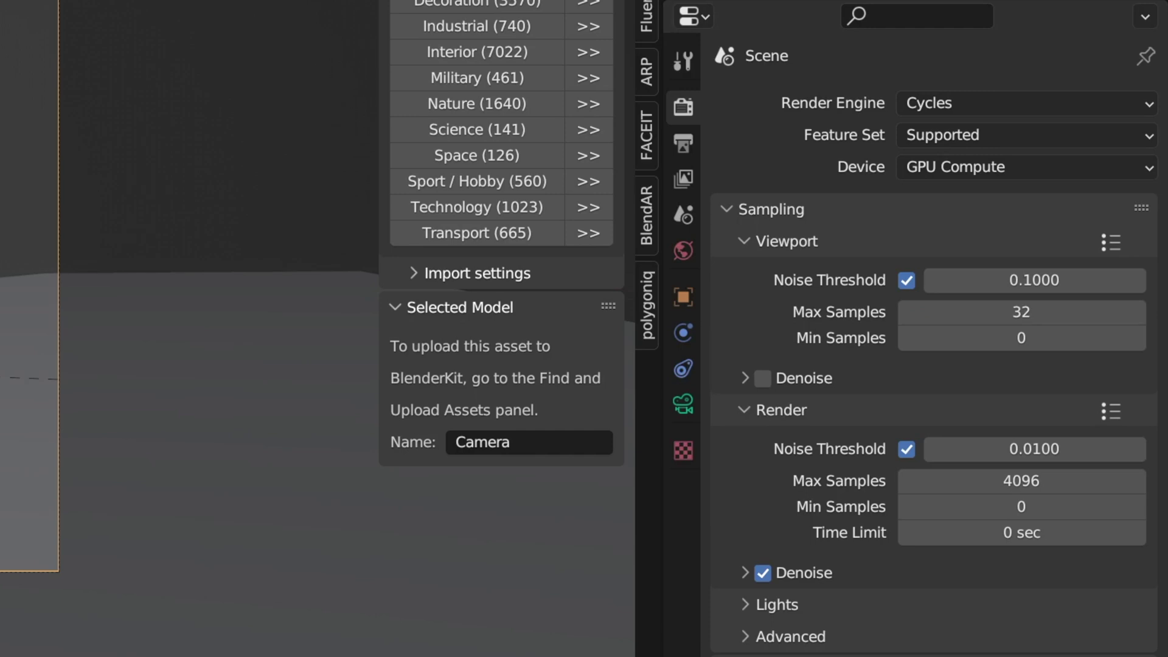
{"action": "left_click", "coordinate": [762, 378]}
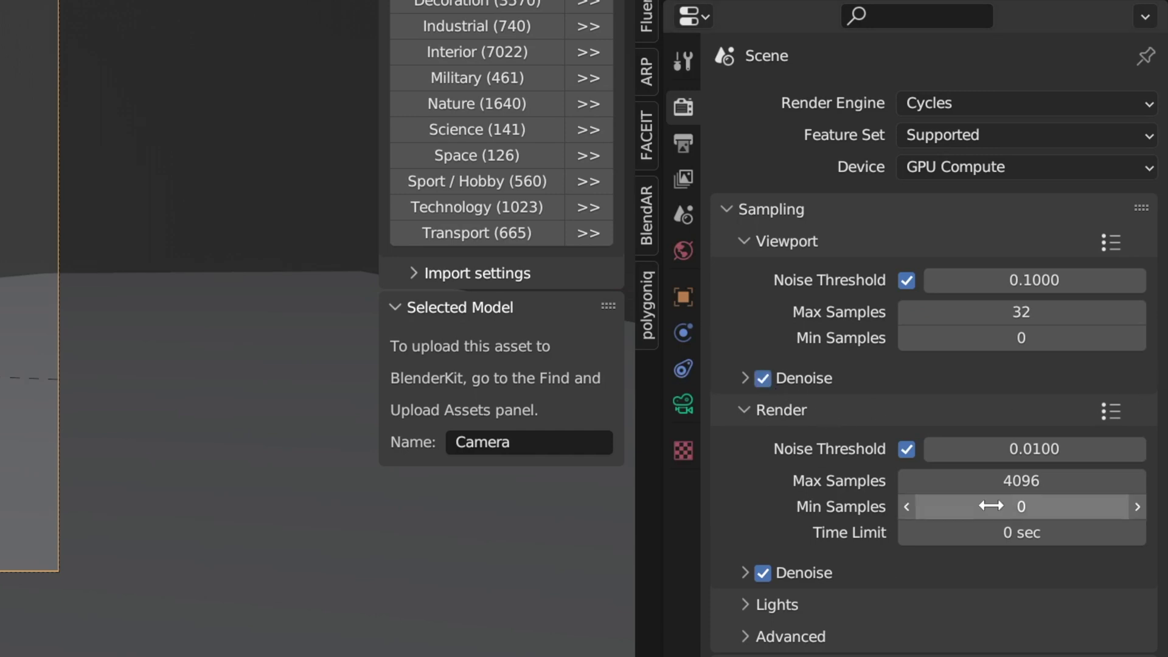
{"action": "left_click", "coordinate": [1021, 481]}
{"action": "type", "text": "64"}
{"action": "key", "text": "Return"}
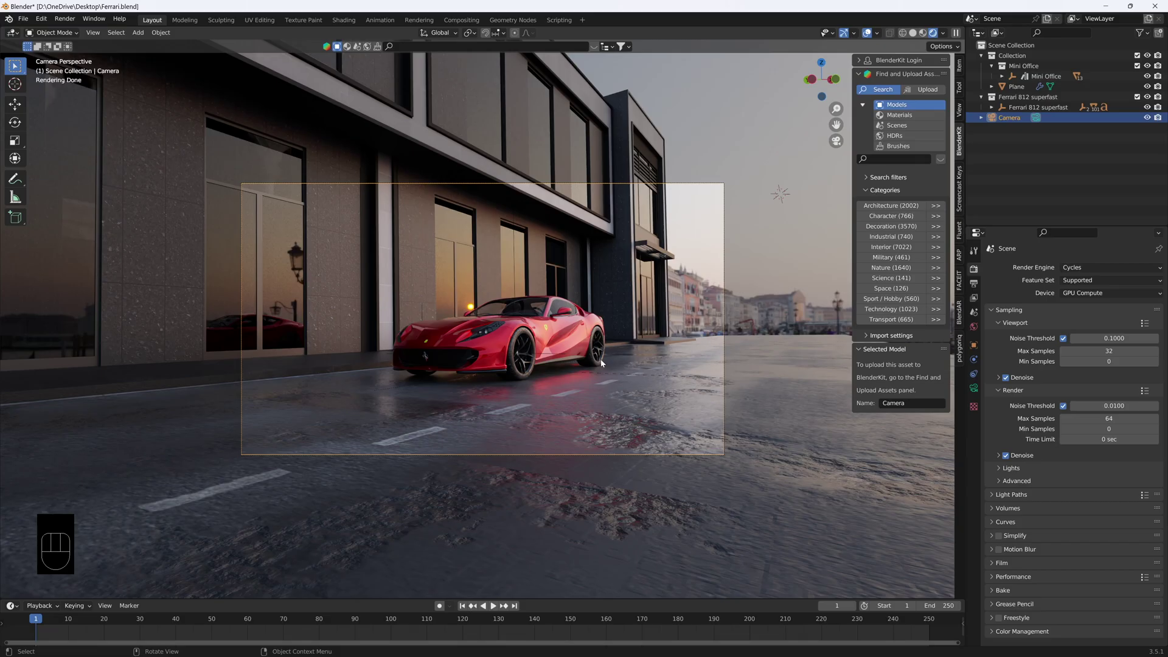
{"action": "key", "text": "shift+grave"}
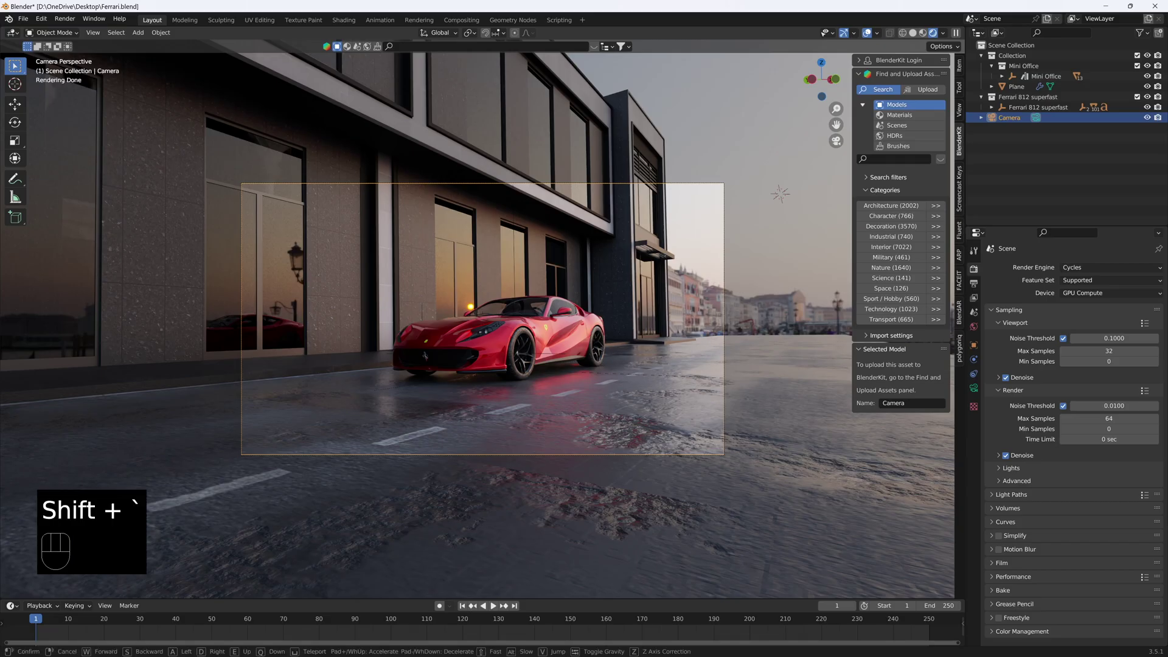
Walk the camera closer to the Ferrari and render the final Cycles image
{"action": "key", "text": "w"}
{"action": "left_click", "coordinate": [622, 302]}
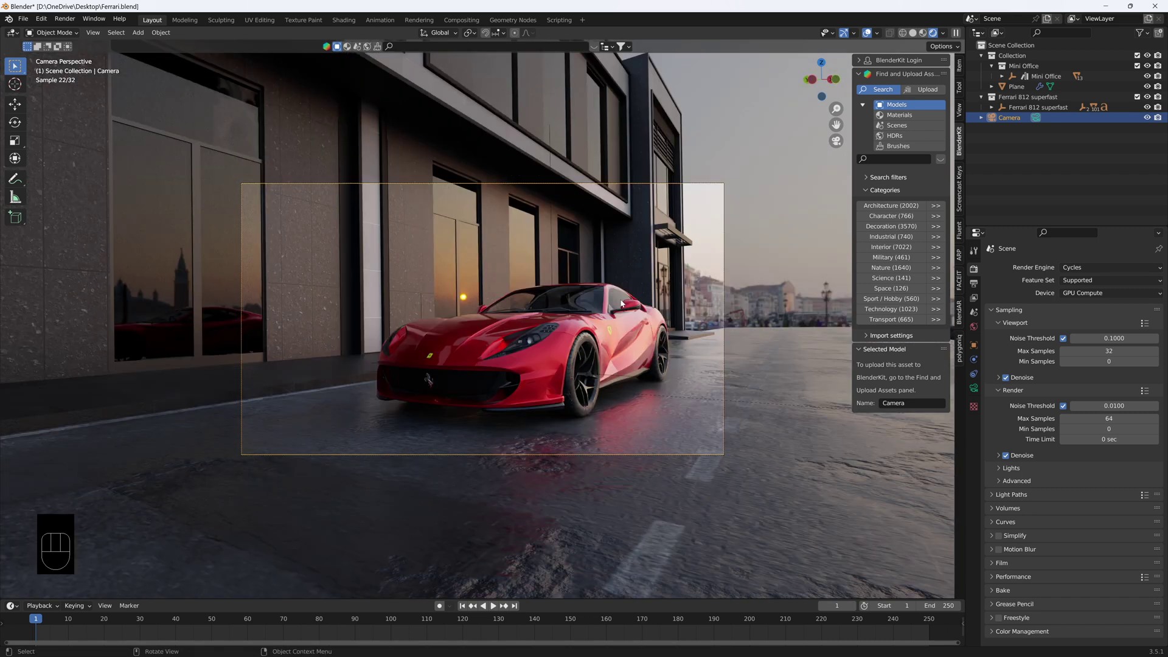
{"action": "key", "text": "F12"}
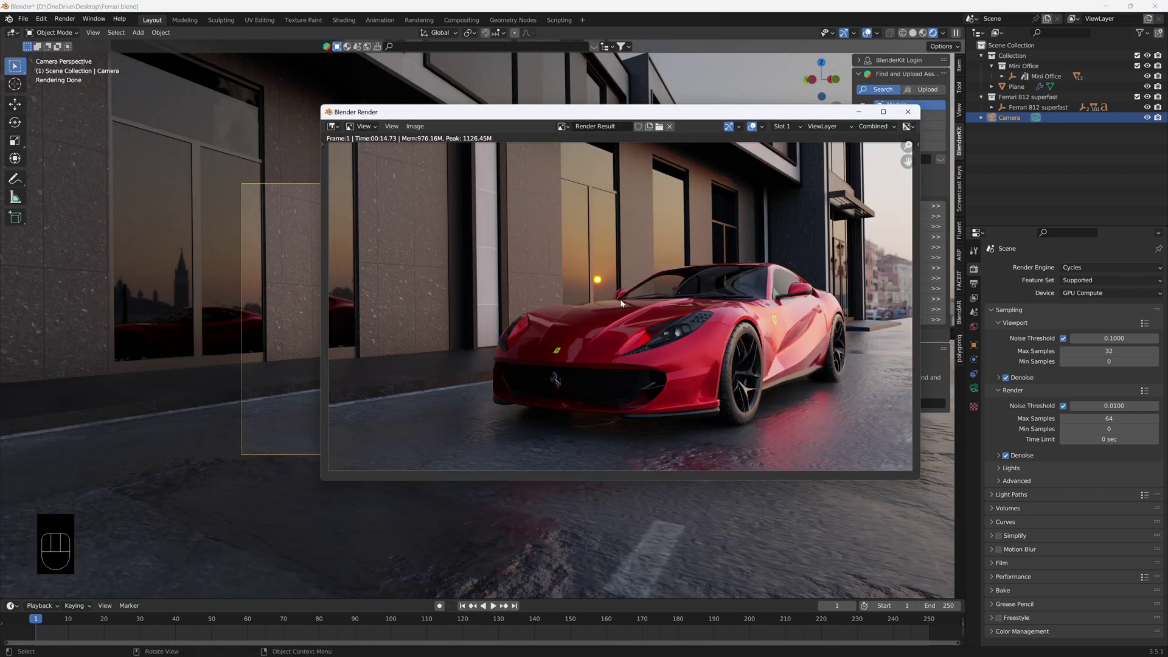